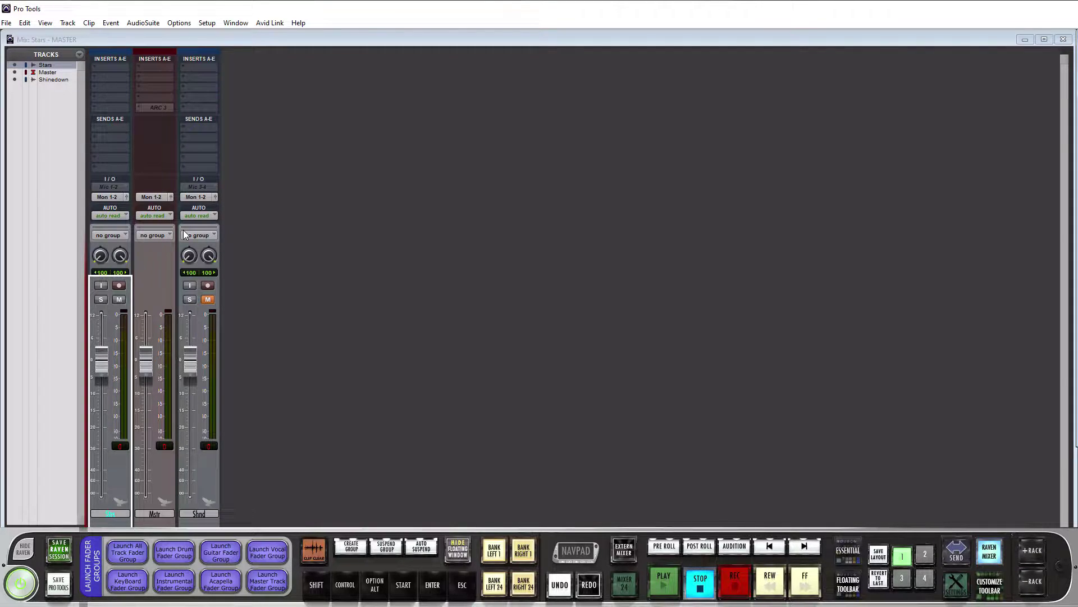
# Insert the stereo multichannel Ozone 9 plug-in in the Master track's first insert slot and close its window.
pyautogui.click(147, 70)
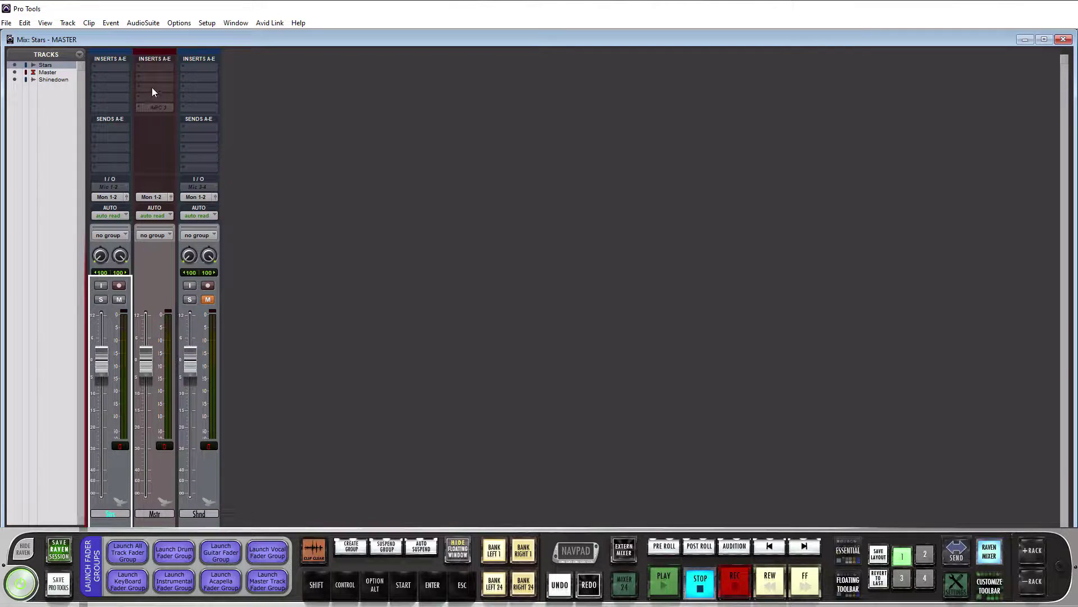
pyautogui.click(146, 67)
pyautogui.moveTo(195, 100)
pyautogui.moveTo(306, 109)
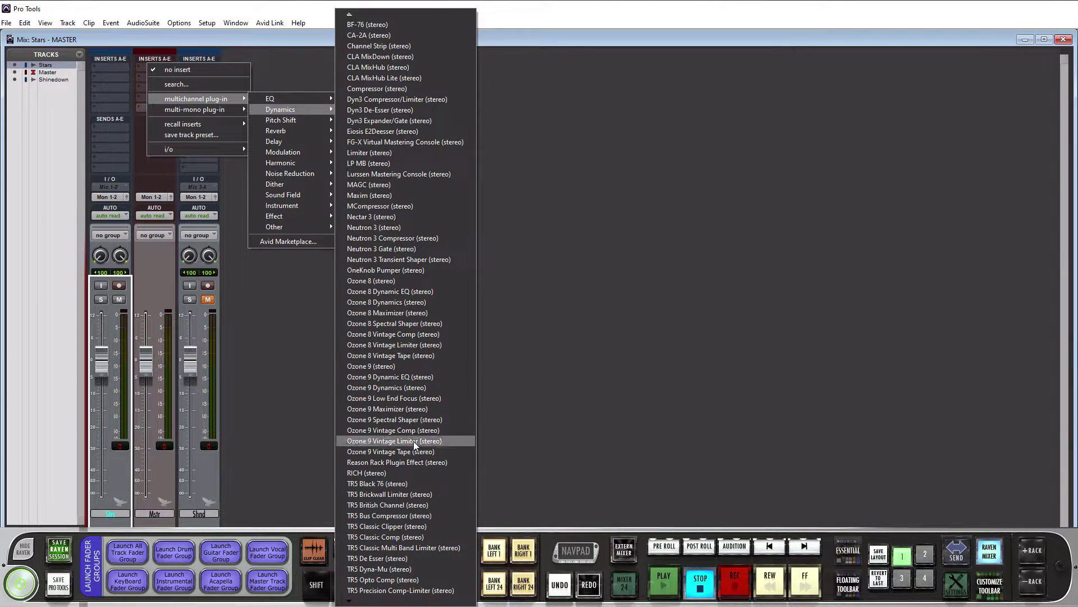
pyautogui.click(376, 366)
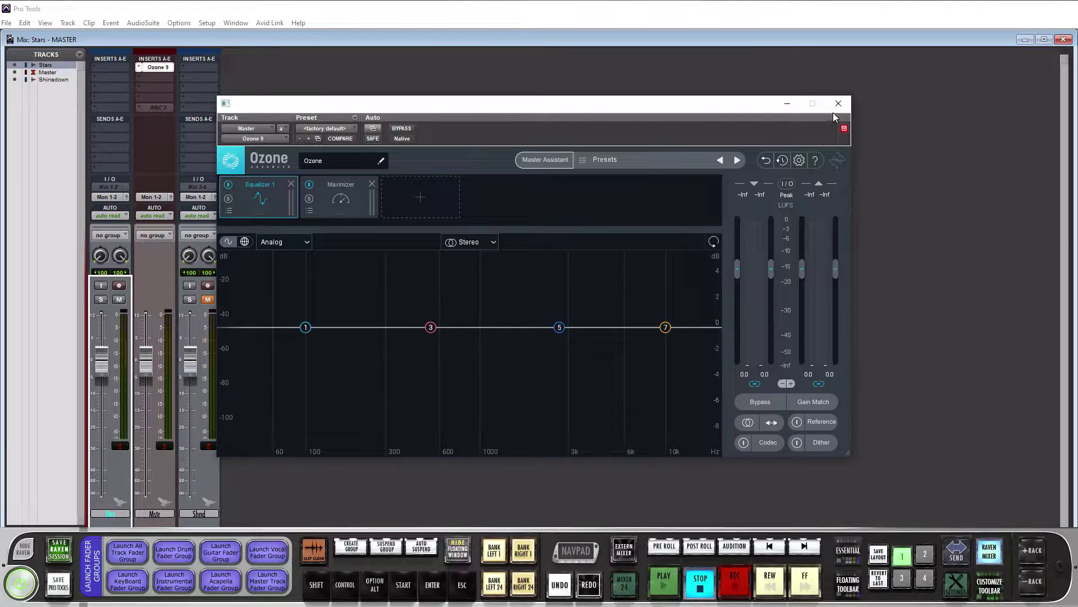
pyautogui.click(838, 104)
# Insert the stereo Tonal Balance Control 2 plug-in in the Master track's second insert slot and close its window.
pyautogui.click(144, 85)
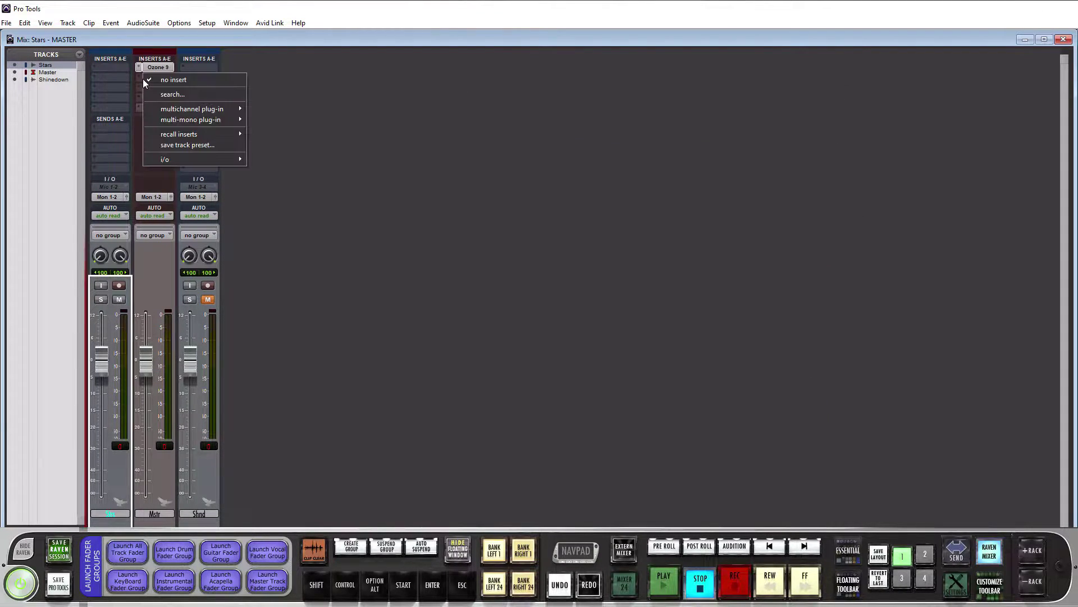
pyautogui.moveTo(208, 109)
pyautogui.moveTo(281, 109)
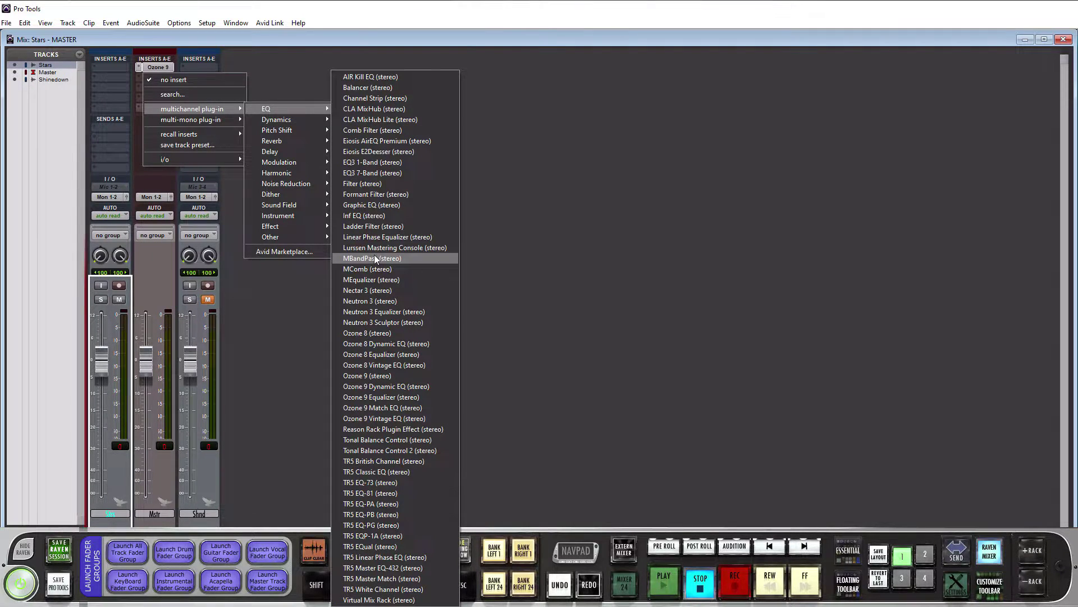
pyautogui.click(392, 450)
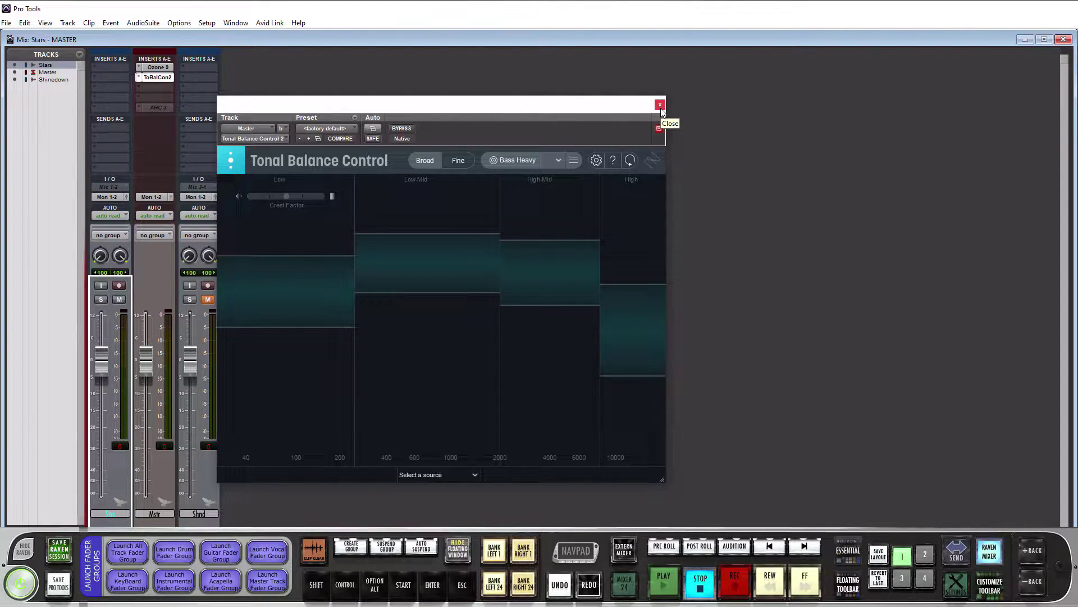
pyautogui.click(660, 105)
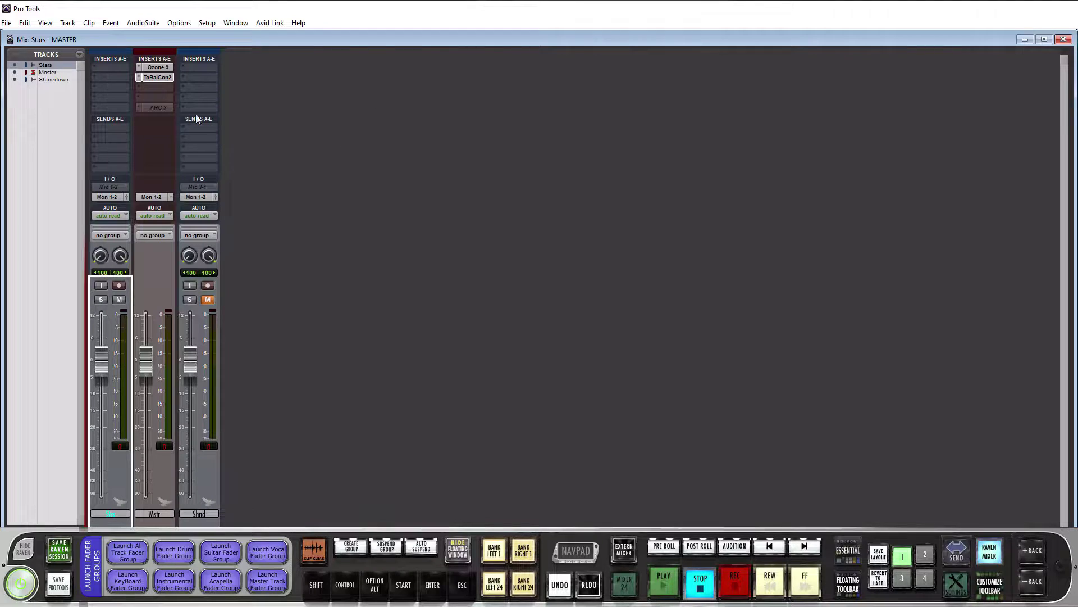
# Run Ozone's Master Assistant during playback with Modern modules, Manual Medium intensity and Streaming destination, accept its suggestion, and remove the Dynamics module.
pyautogui.click(154, 70)
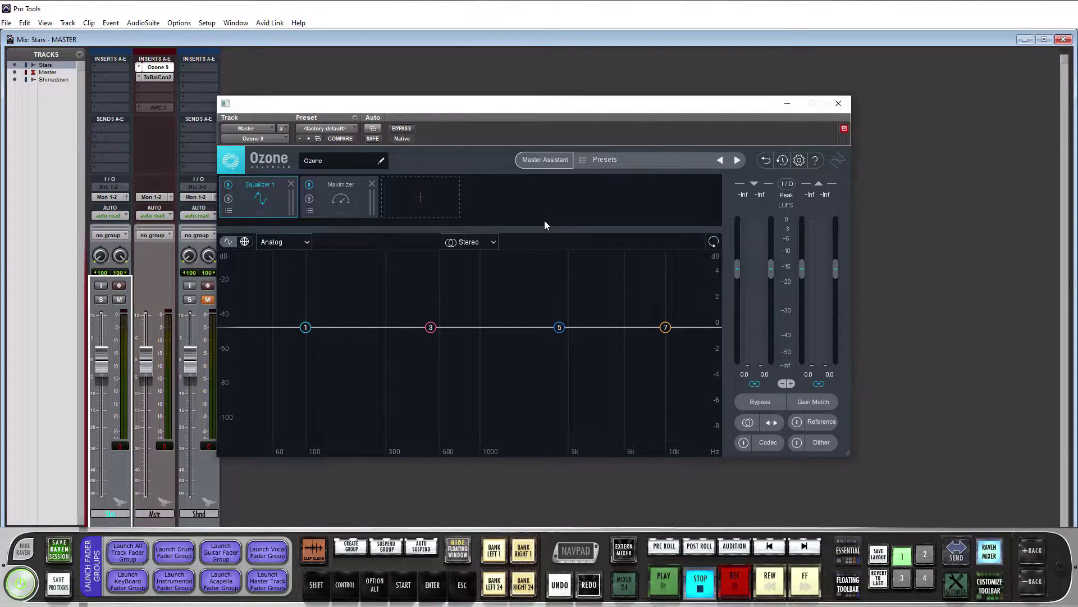
pyautogui.click(536, 161)
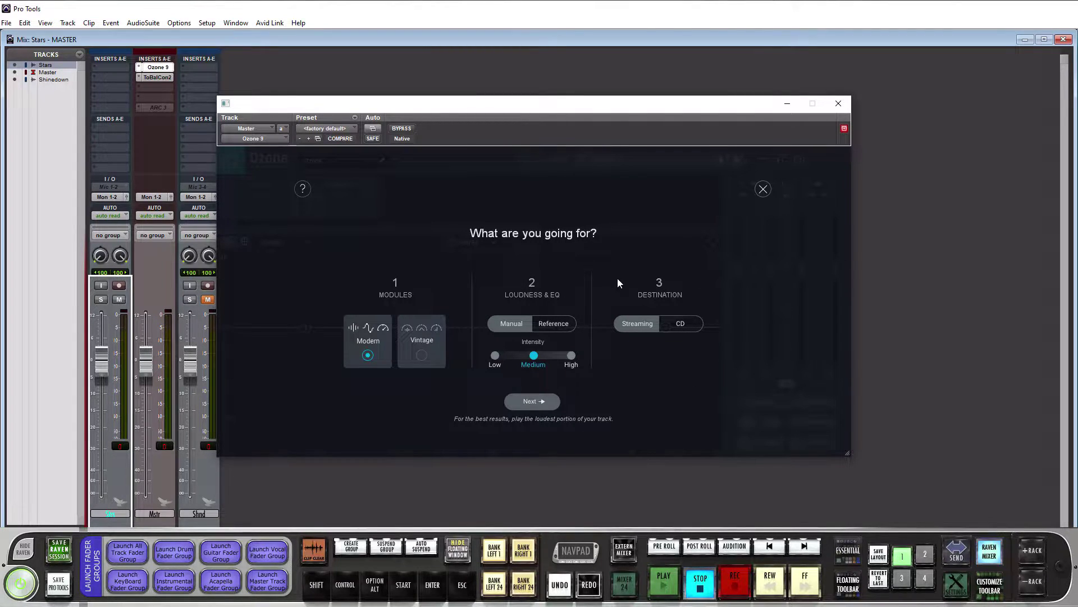
pyautogui.click(530, 402)
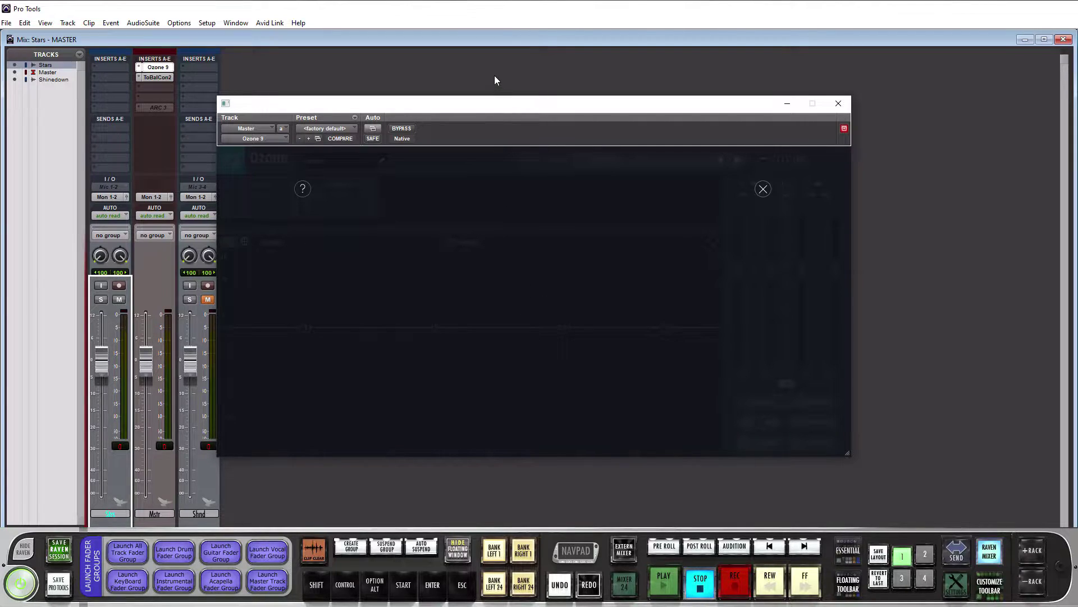
pyautogui.press('space')
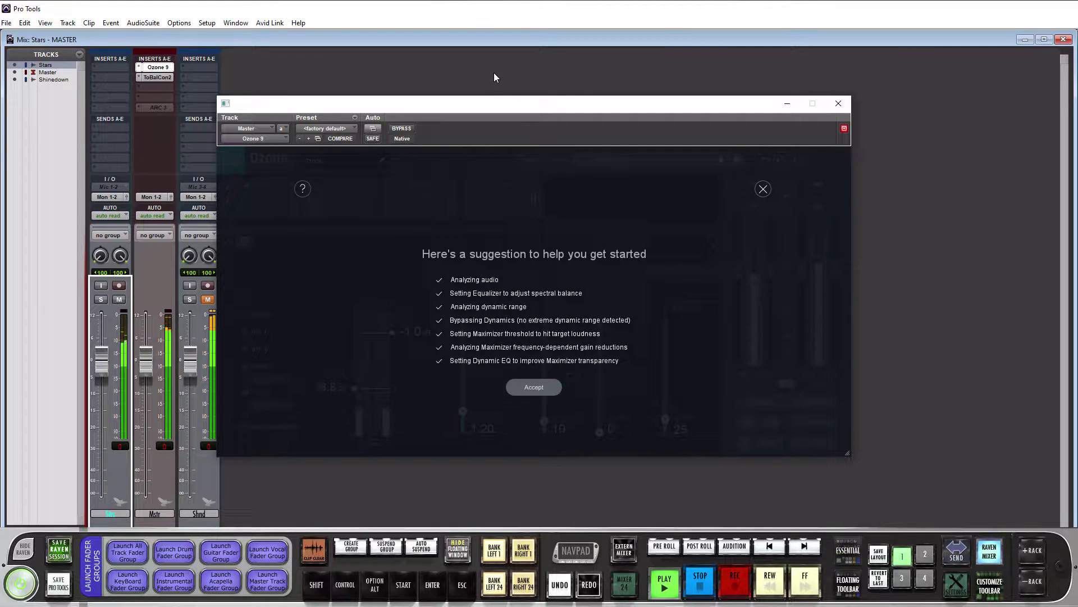
pyautogui.click(528, 387)
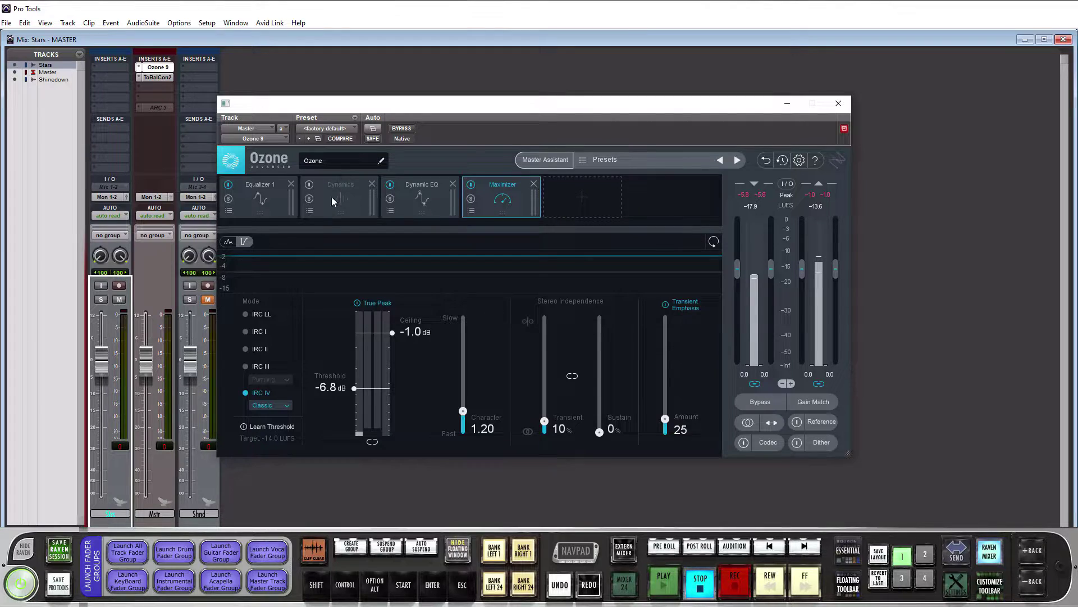
pyautogui.click(372, 183)
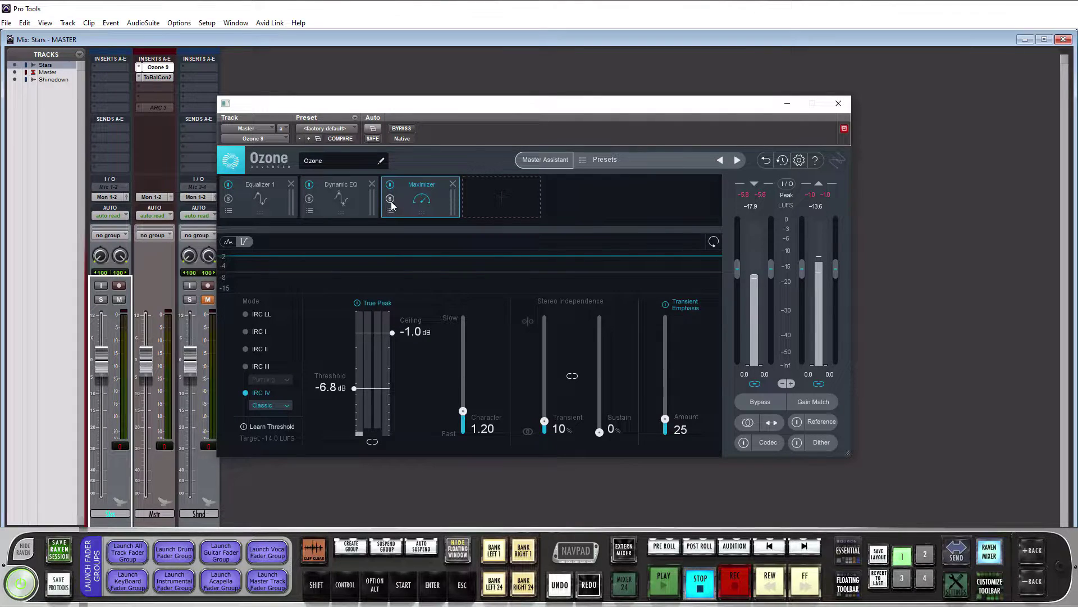
# Review the Equalizer 1, Dynamic EQ and Maximizer settings, and play the song to check the output loudness.
pyautogui.click(253, 200)
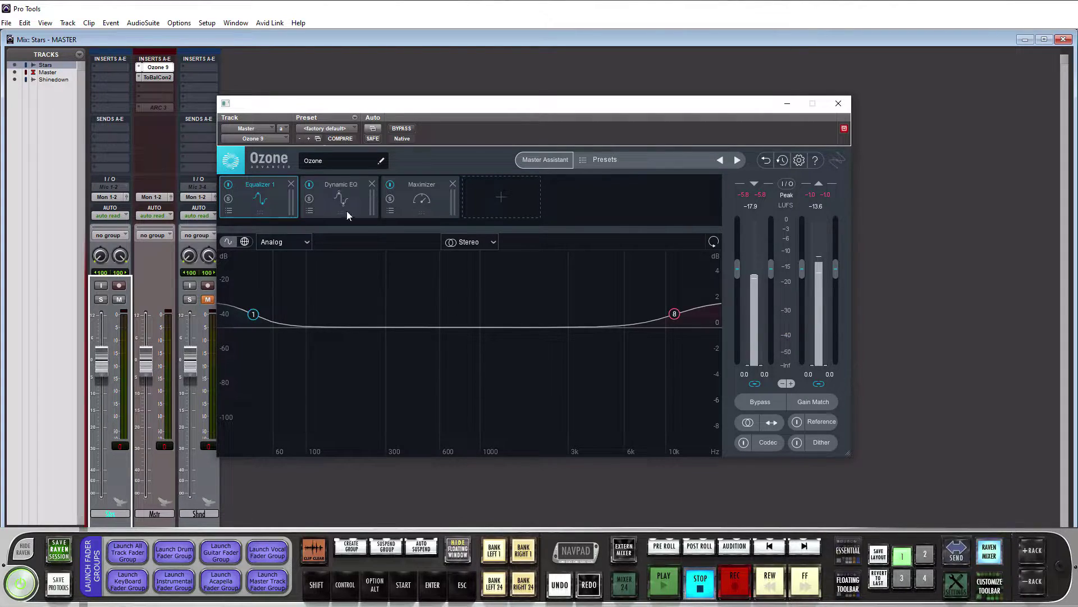
pyautogui.click(331, 204)
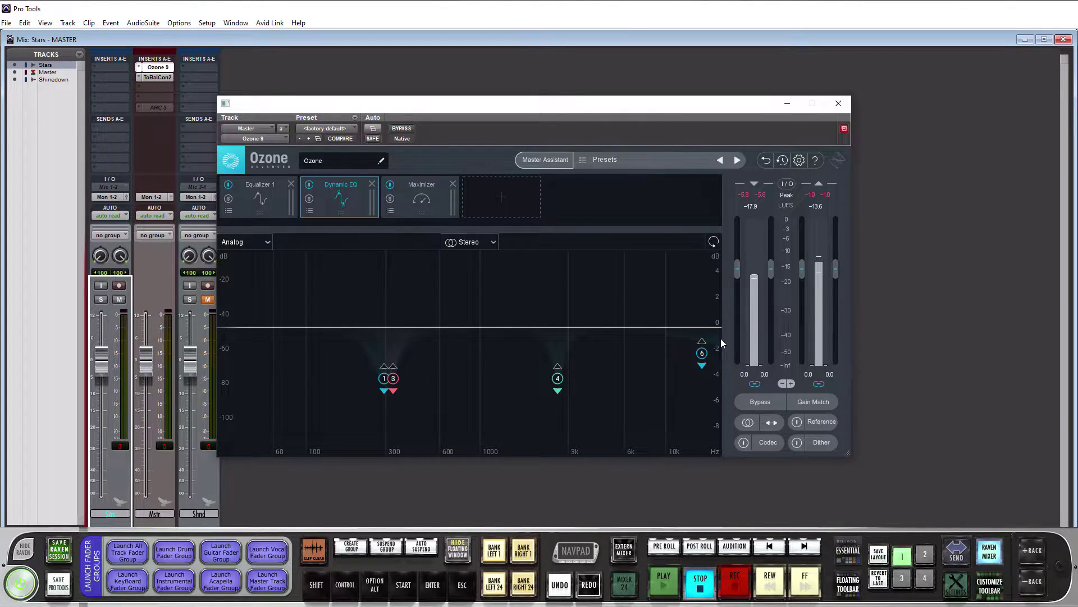
pyautogui.click(264, 193)
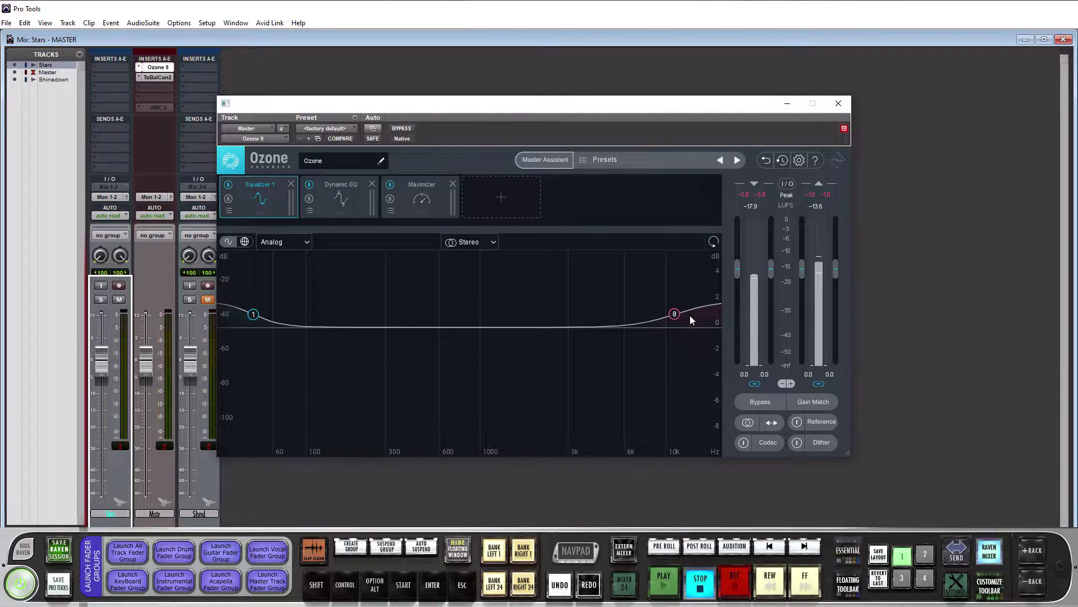
pyautogui.click(344, 198)
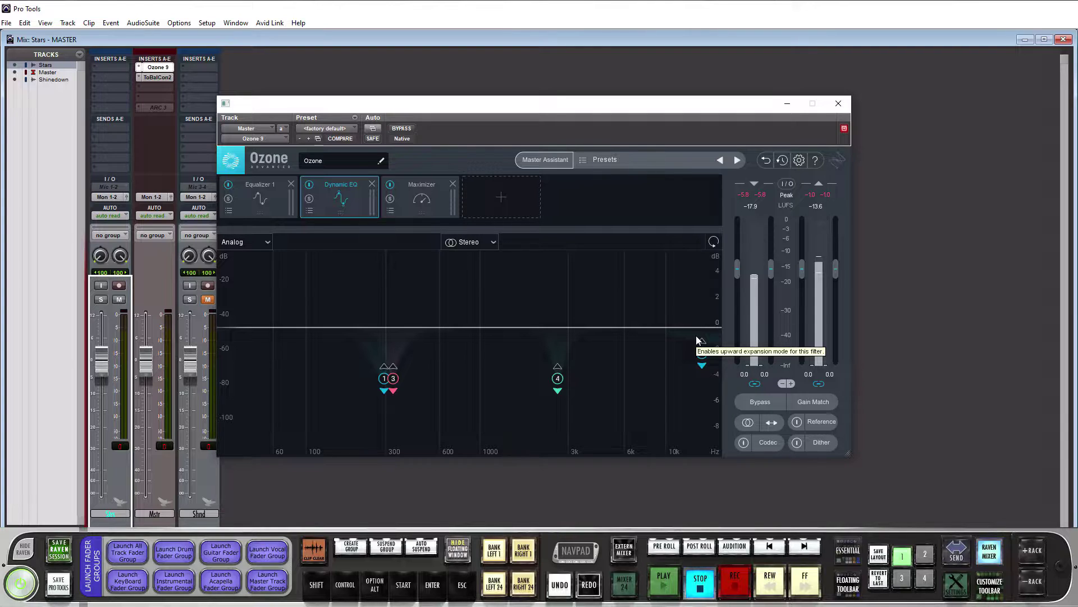
pyautogui.click(423, 201)
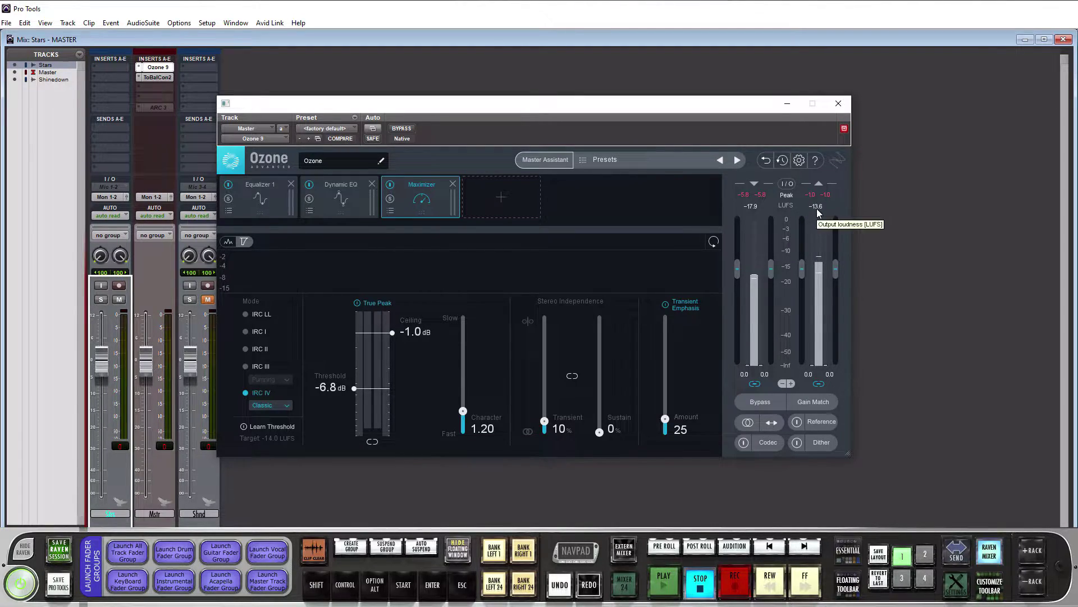
pyautogui.press('space')
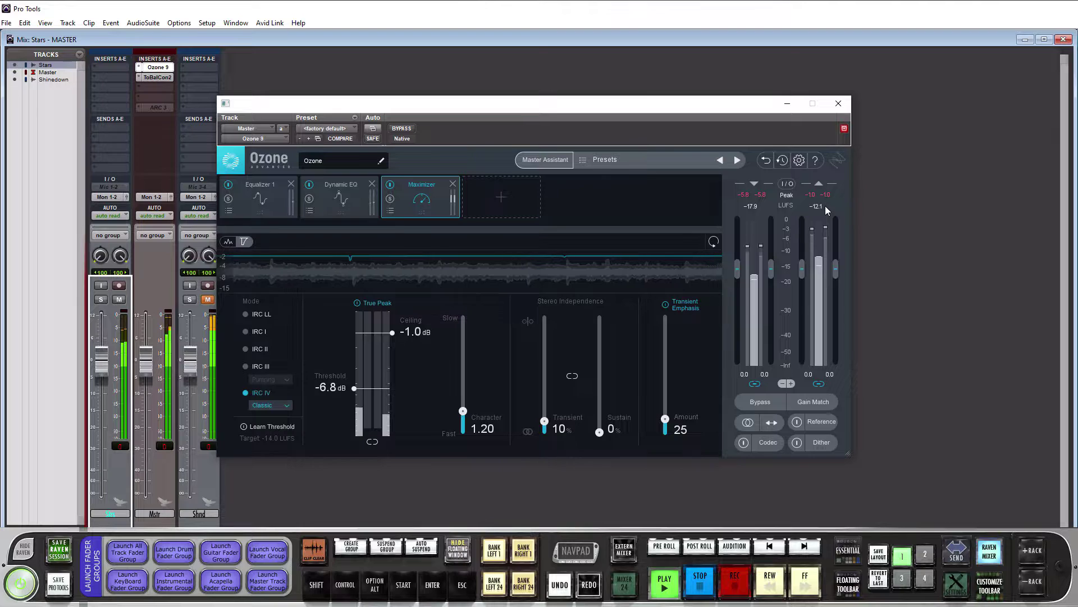
pyautogui.press('space')
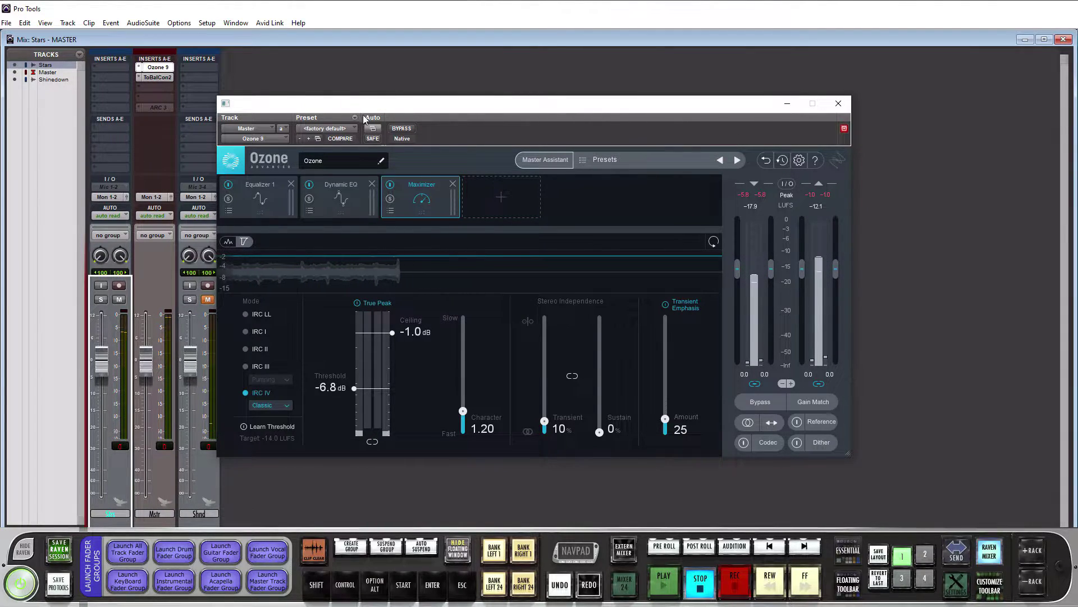
# Open the Master track's Tonal Balance Control 2 alongside the Ozone window and set its target curve to Rock.
pyautogui.moveTo(359, 106); pyautogui.dragTo(383, 84)
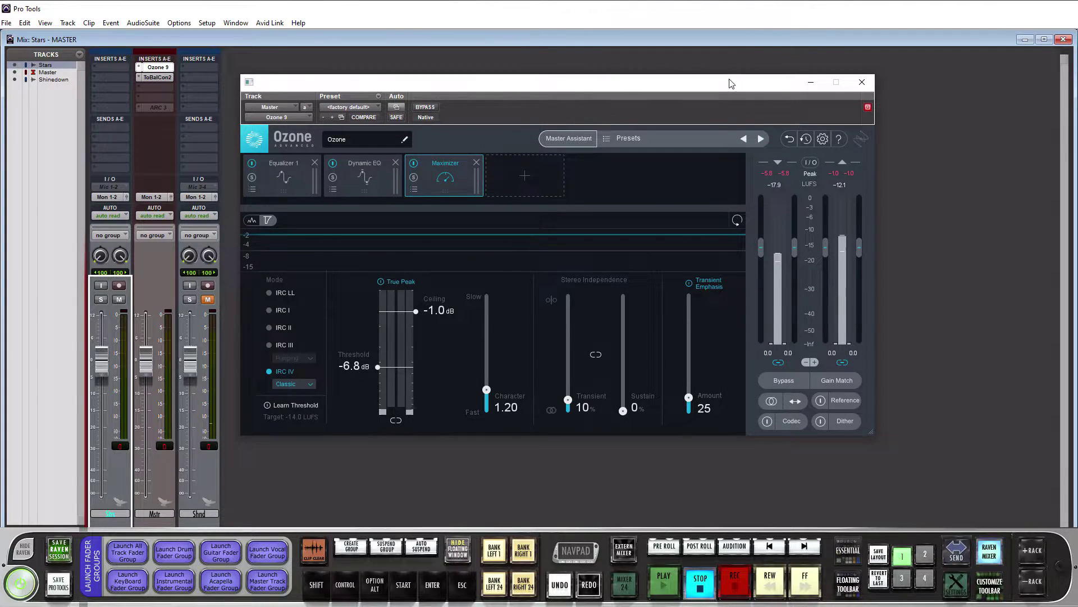
pyautogui.click(158, 78)
pyautogui.moveTo(448, 84); pyautogui.dragTo(678, 113)
pyautogui.moveTo(435, 85); pyautogui.dragTo(275, 75)
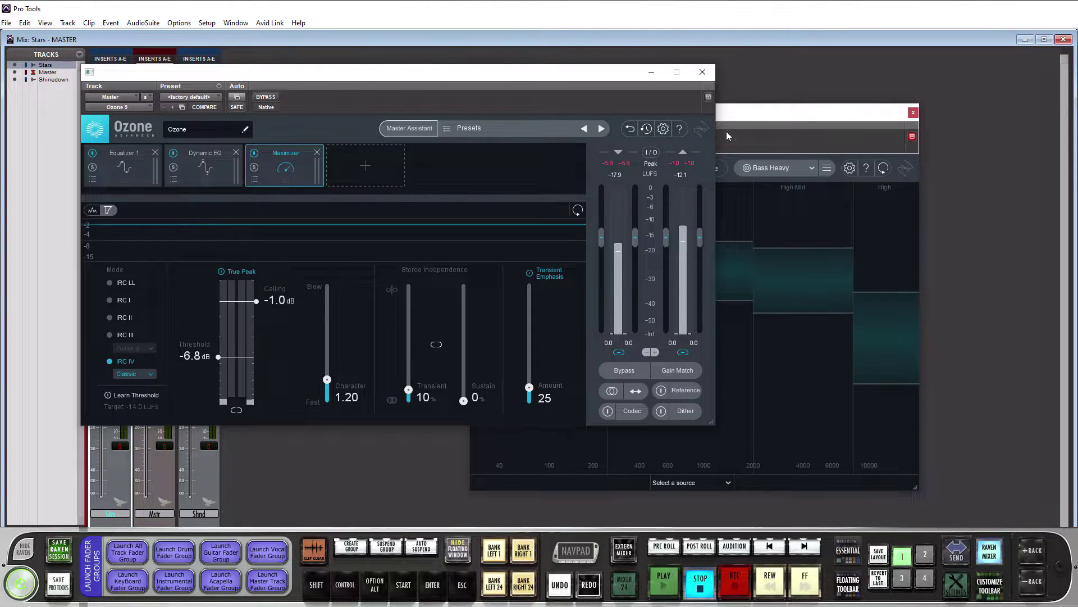
pyautogui.click(747, 112)
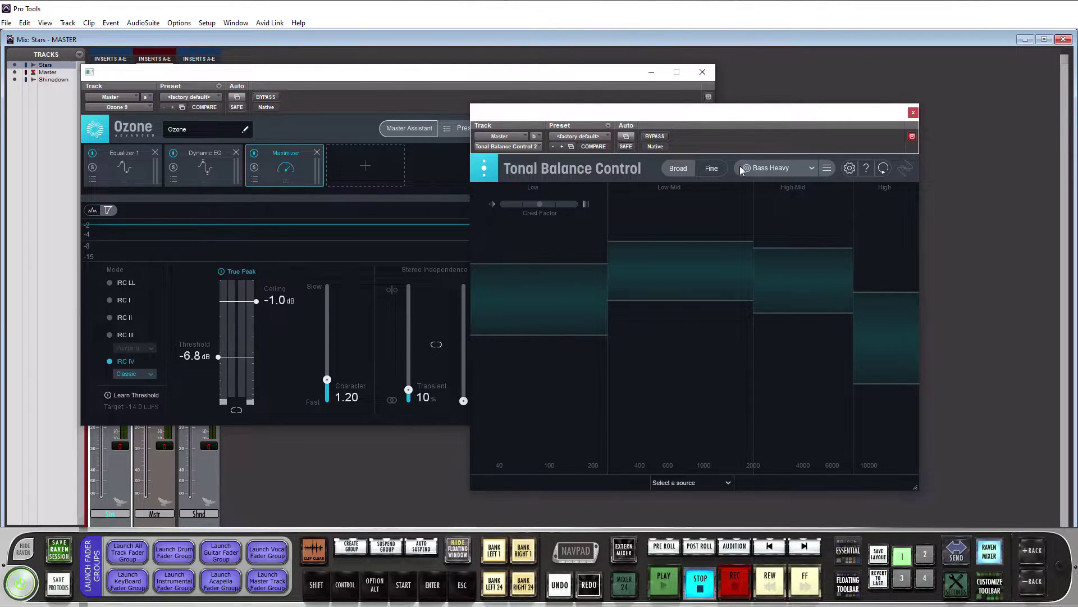
pyautogui.click(809, 165)
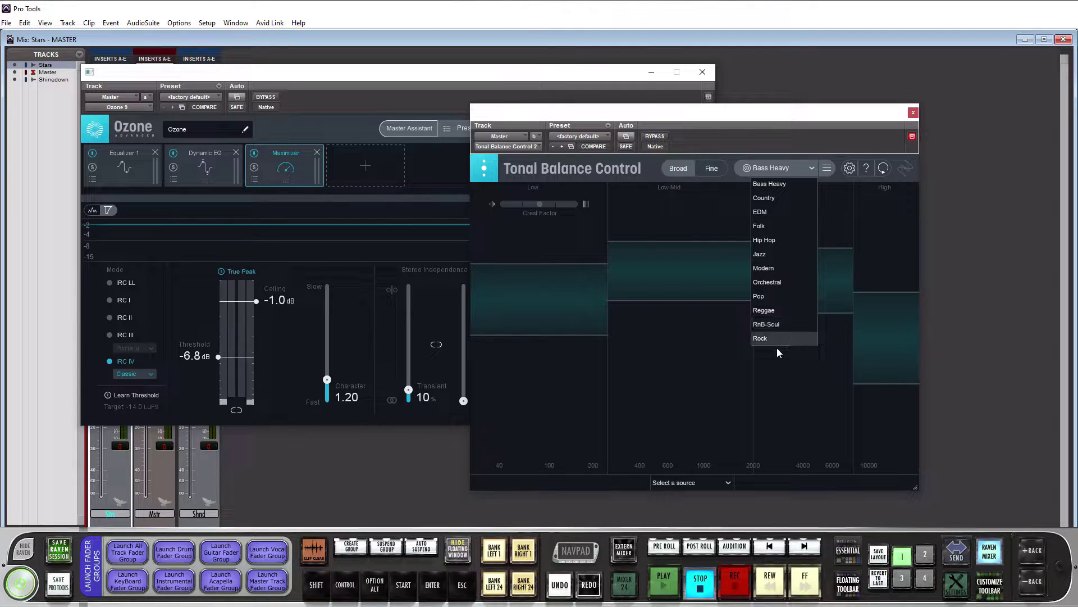
pyautogui.click(761, 340)
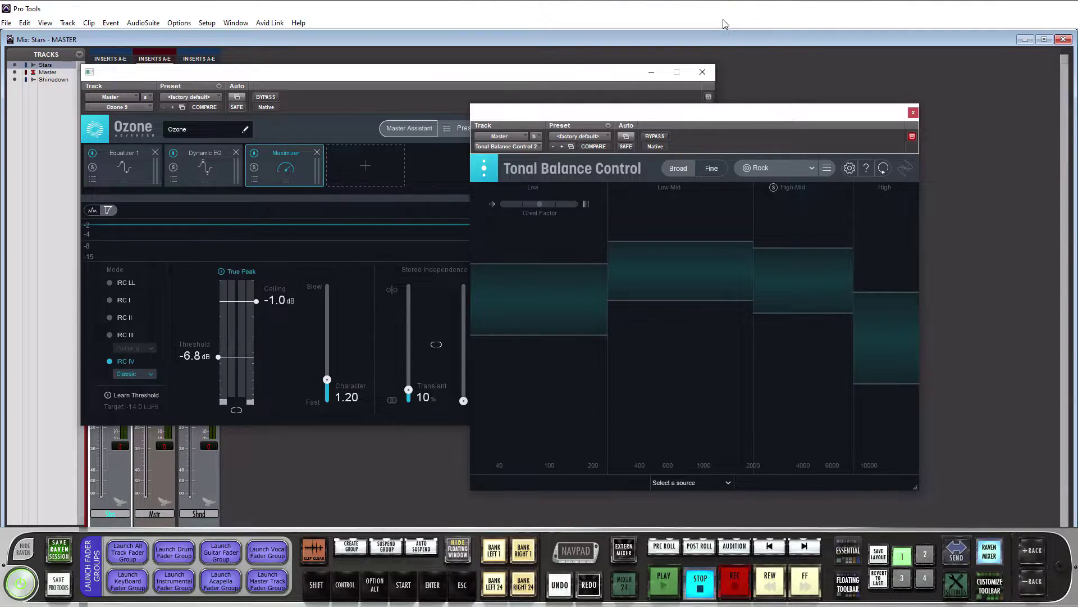
# Play the song to compare its tonal balance with the Rock target, and close Tonal Balance Control.
pyautogui.press('space')
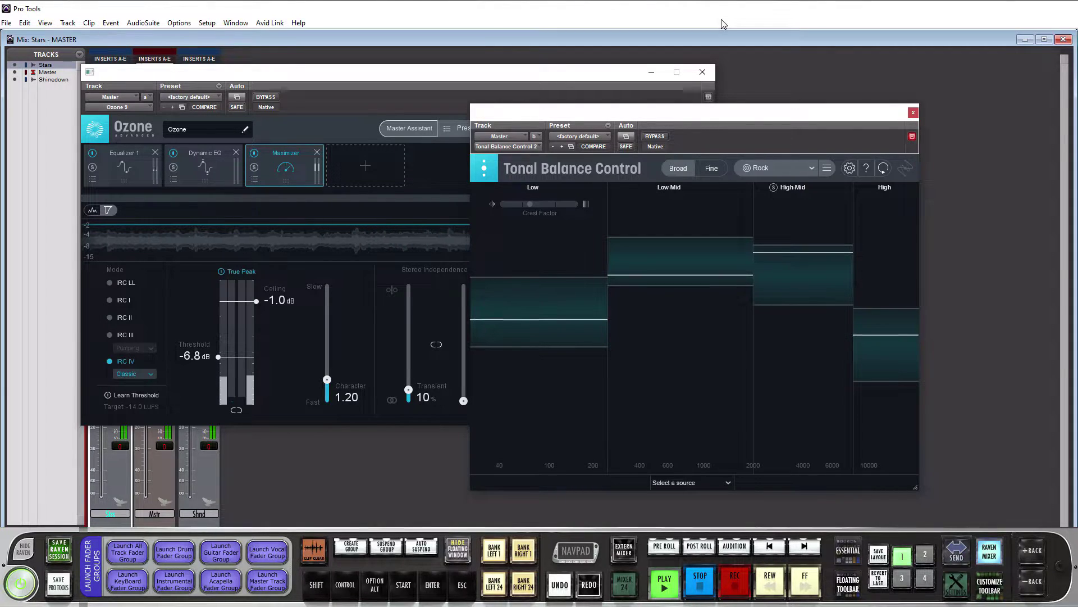
pyautogui.press('space')
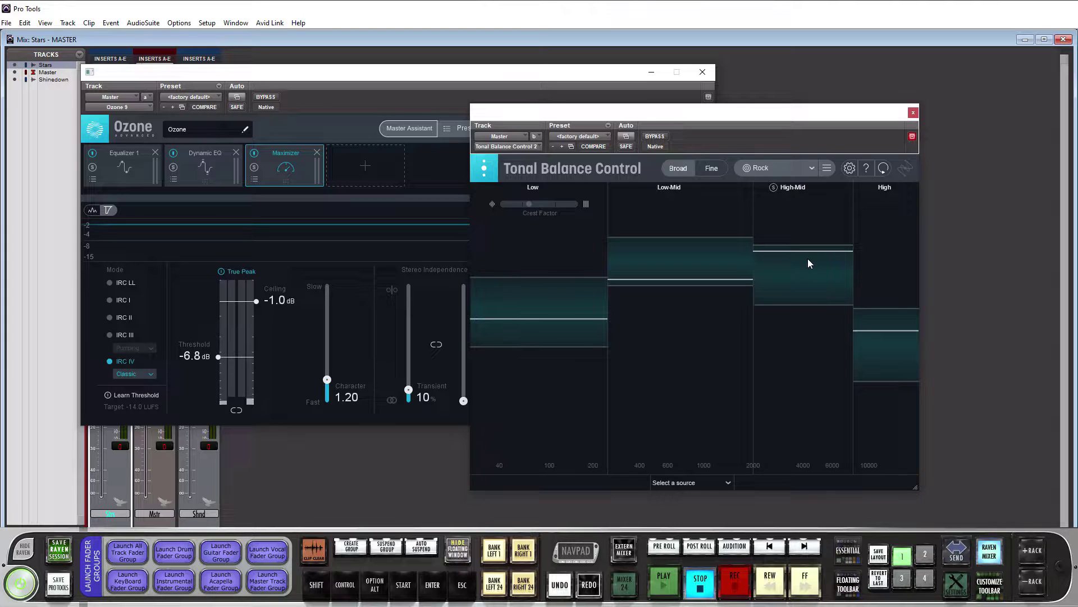
pyautogui.click(914, 113)
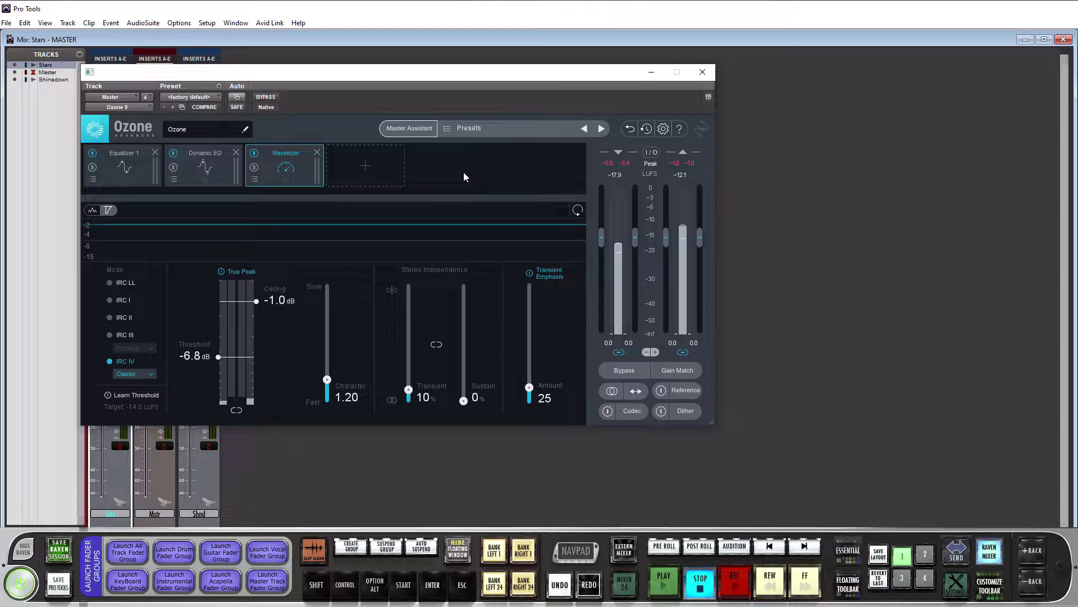
# Add an Exciter module to the Ozone chain and place it between Equalizer 1 and Dynamic EQ.
pyautogui.click(366, 168)
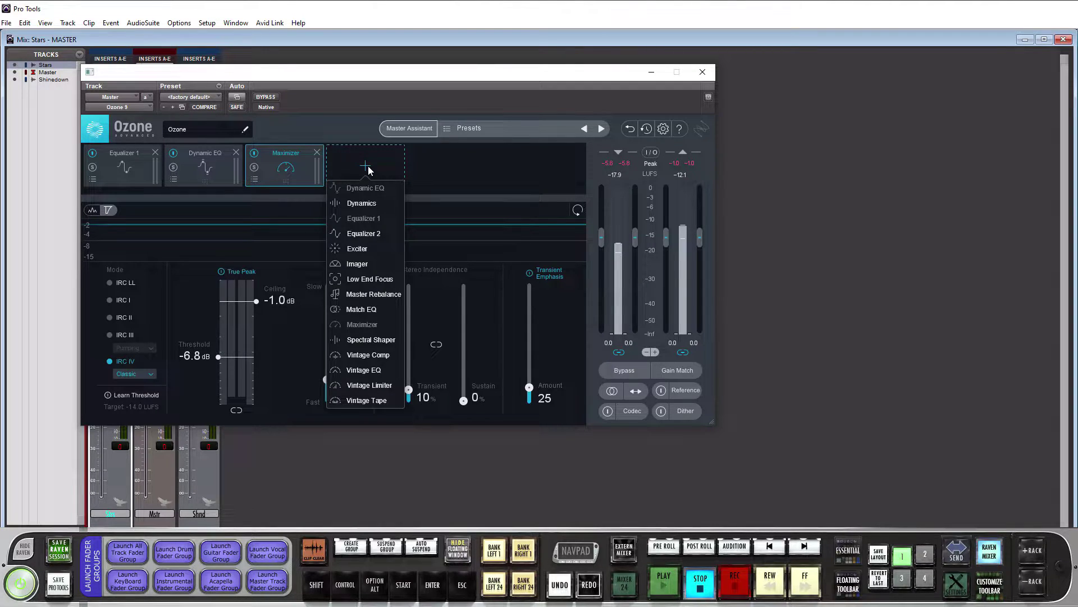
pyautogui.click(358, 249)
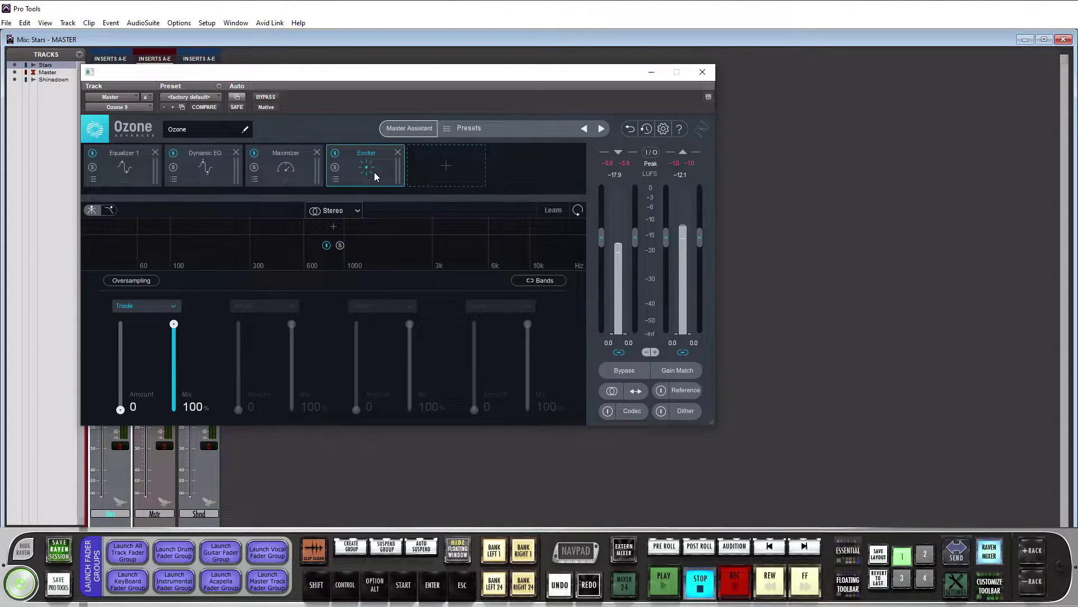
pyautogui.moveTo(382, 177); pyautogui.dragTo(217, 185)
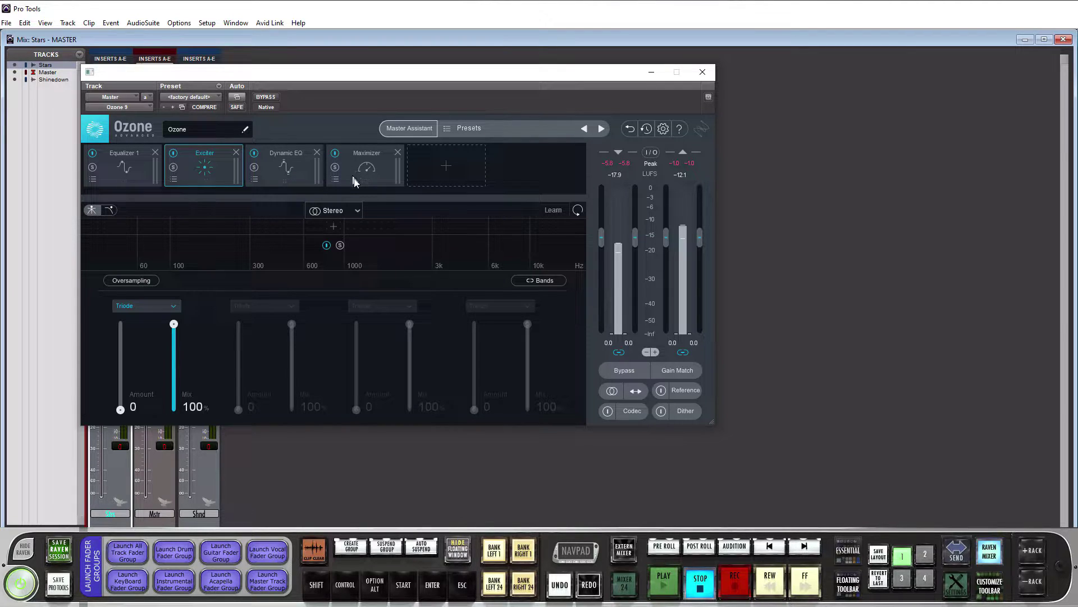
# Add a Match EQ module and move it to the start of the Ozone chain, before Equalizer 1.
pyautogui.click(443, 164)
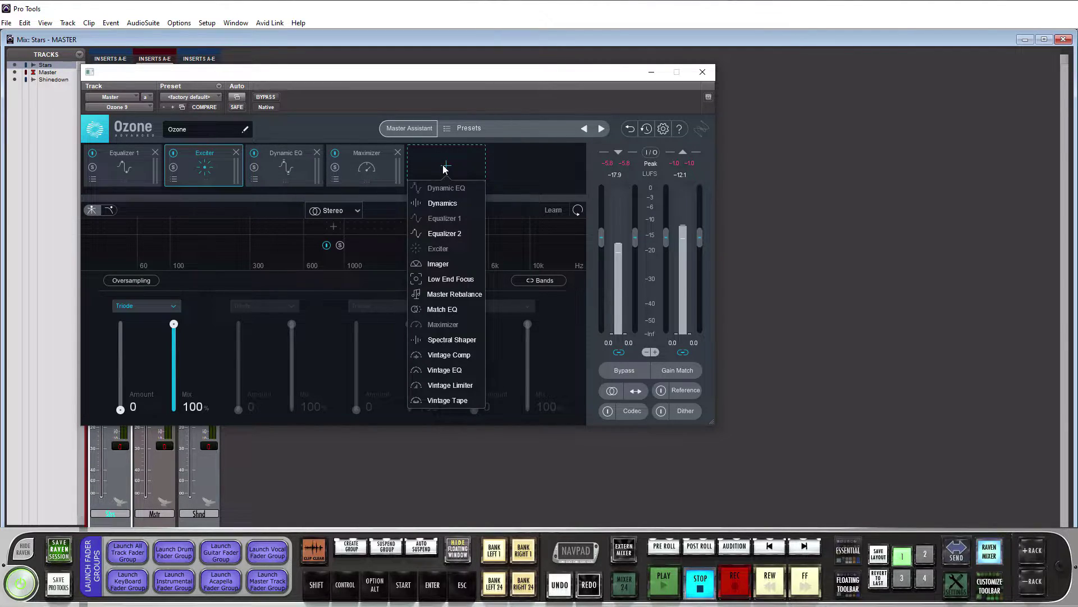
pyautogui.click(438, 310)
pyautogui.moveTo(448, 167); pyautogui.dragTo(103, 179)
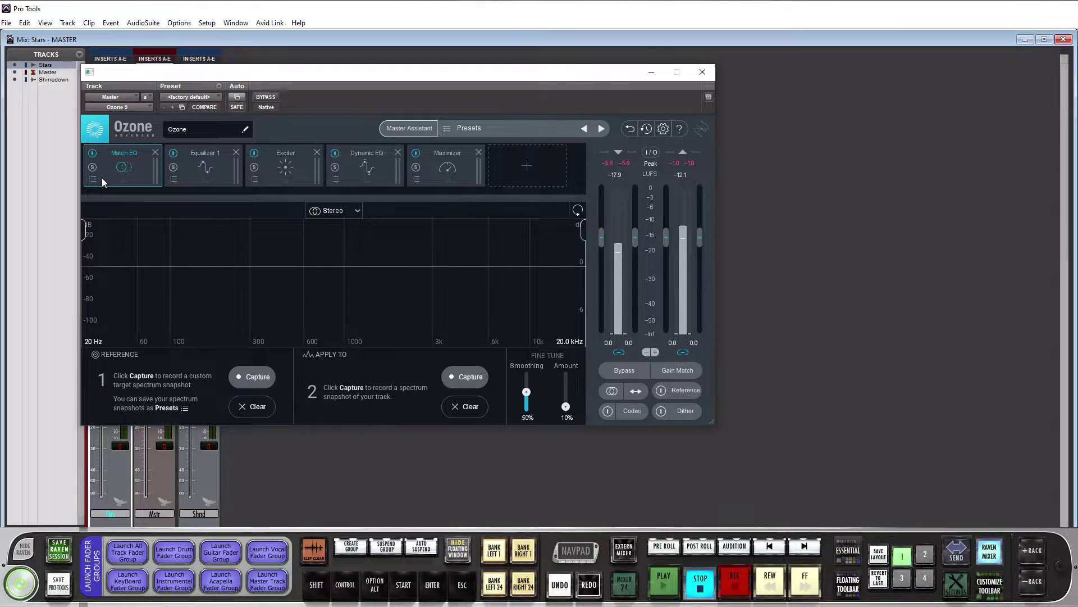
# Add a Low End Focus module to the end of the Ozone chain.
pyautogui.click(527, 167)
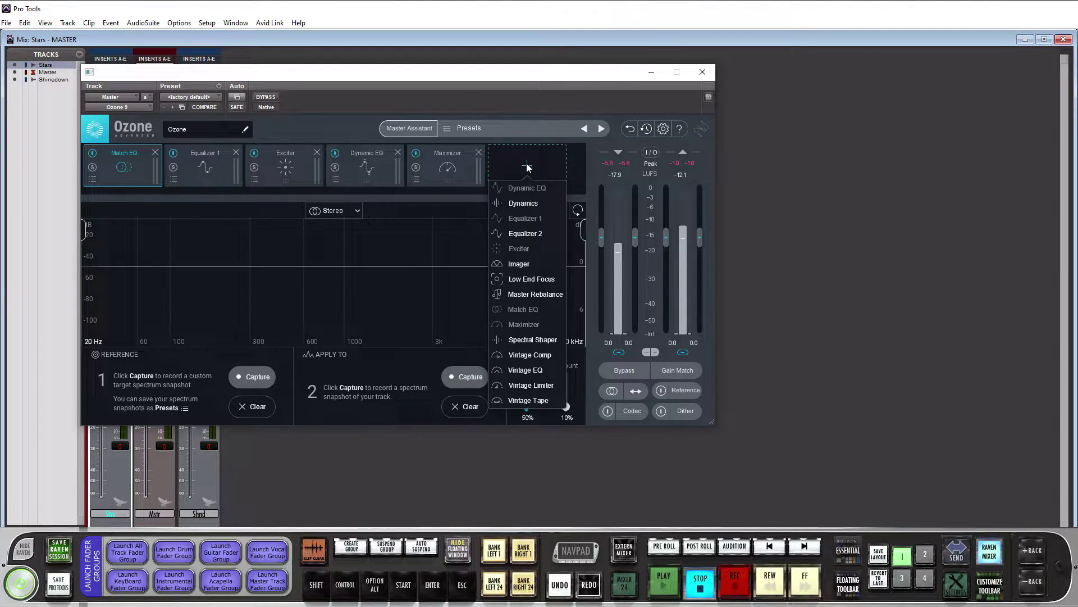
pyautogui.click(532, 279)
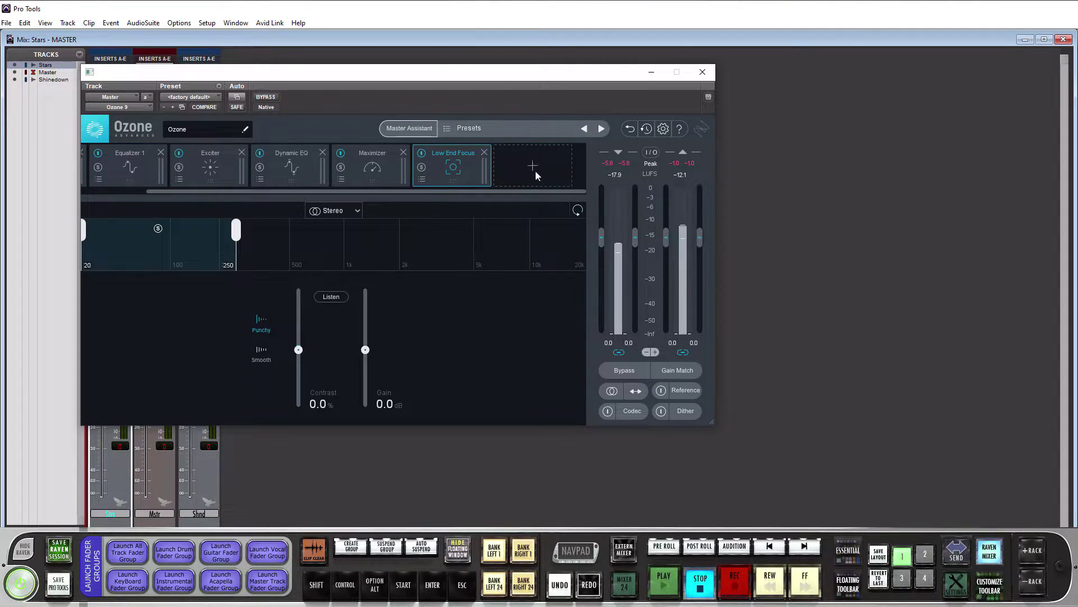
# Move Low End Focus directly after Equalizer 1, and add a Master Rebalance module placed between those two.
pyautogui.moveTo(460, 169); pyautogui.dragTo(210, 160)
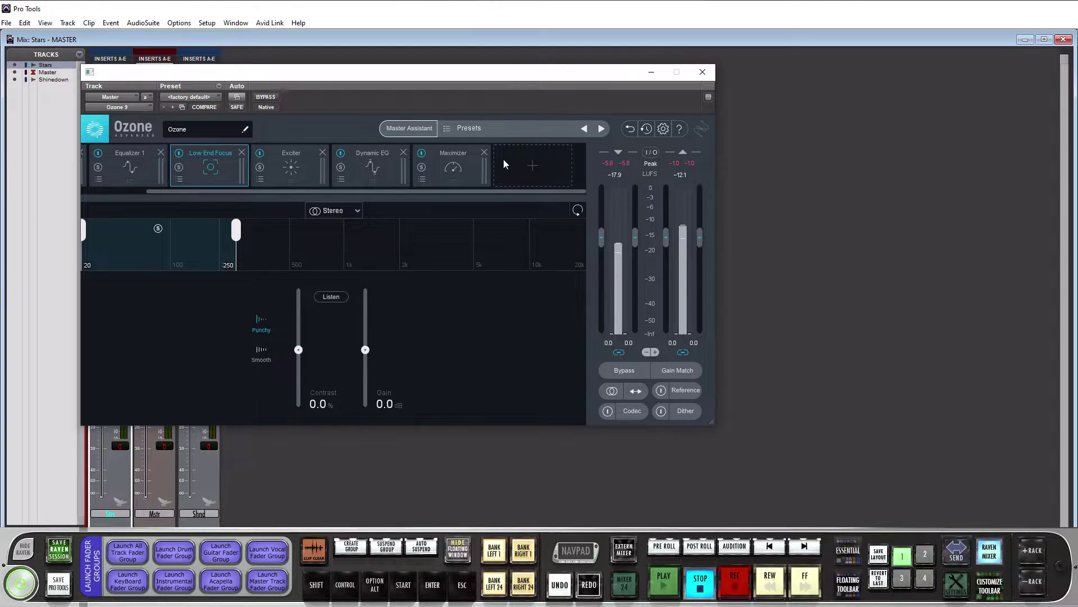
pyautogui.click(532, 166)
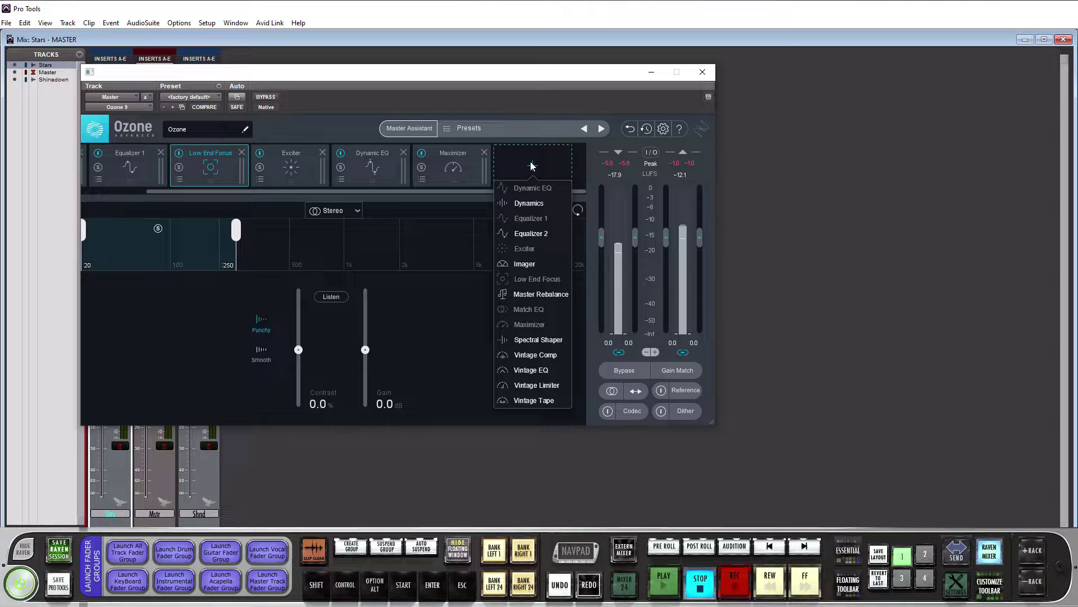
pyautogui.click(536, 295)
pyautogui.moveTo(461, 165); pyautogui.dragTo(133, 181)
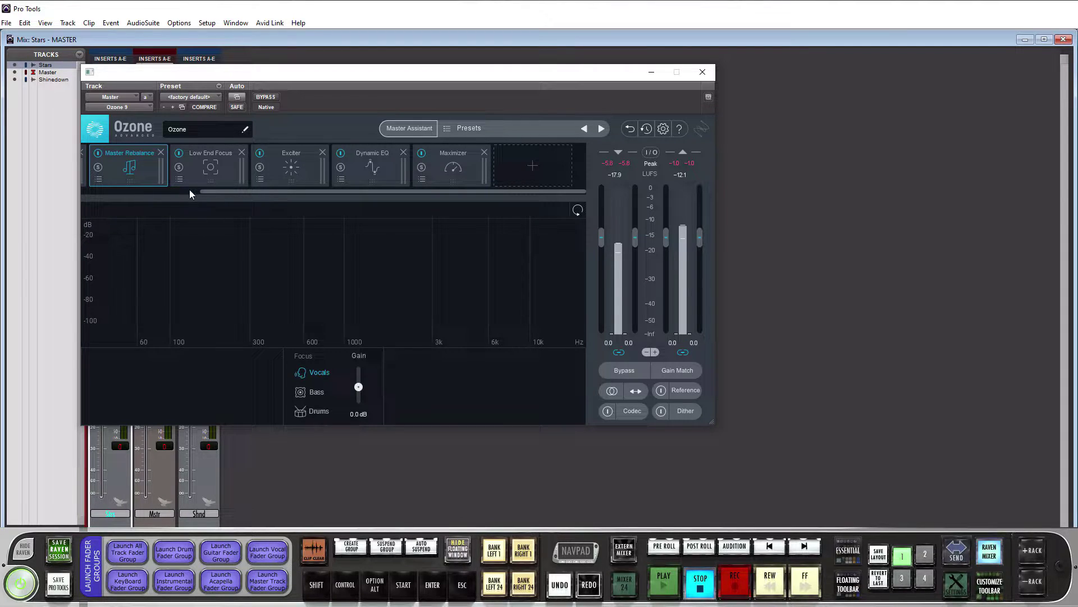
# Turn off the Master Rebalance, Low End Focus and Exciter modules, and open Match EQ with the plug-in window moved clear of the mixer channels.
pyautogui.moveTo(494, 191); pyautogui.dragTo(223, 196)
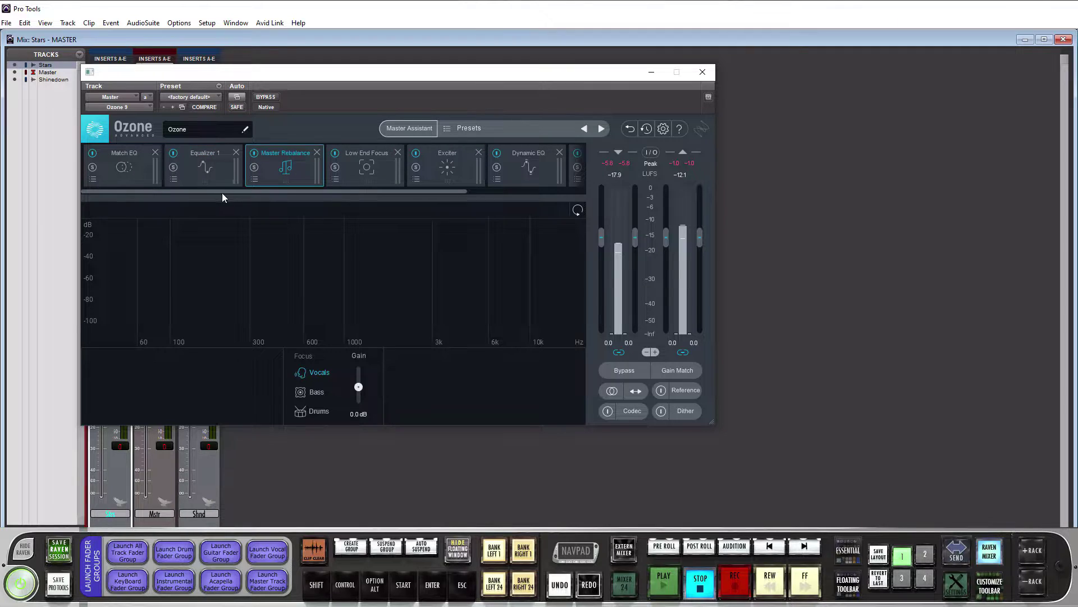
pyautogui.click(254, 152)
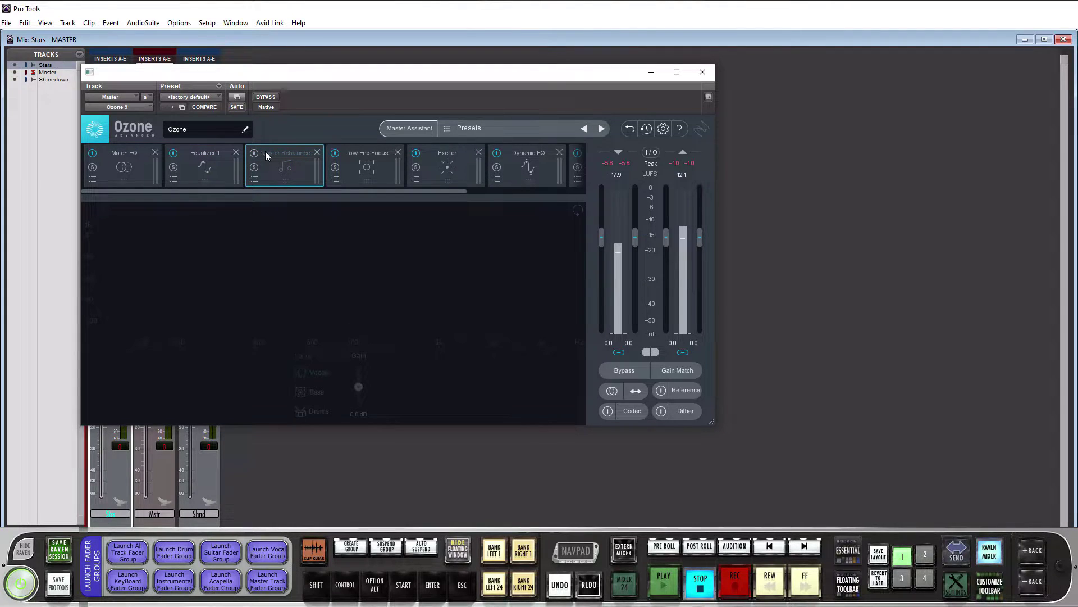
pyautogui.click(336, 155)
pyautogui.click(416, 154)
pyautogui.moveTo(289, 73); pyautogui.dragTo(499, 74)
pyautogui.click(326, 161)
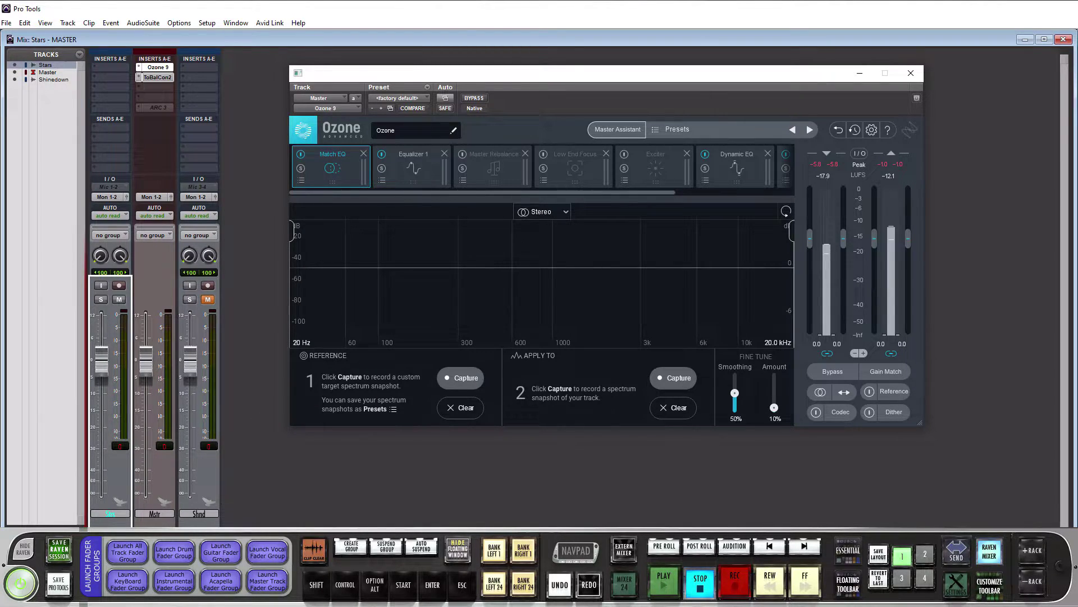
# Turn off Equalizer 1, Dynamic EQ and Maximizer so that Match EQ is the only active Ozone module.
pyautogui.click(452, 377)
pyautogui.hotkey('ctrl', '=')
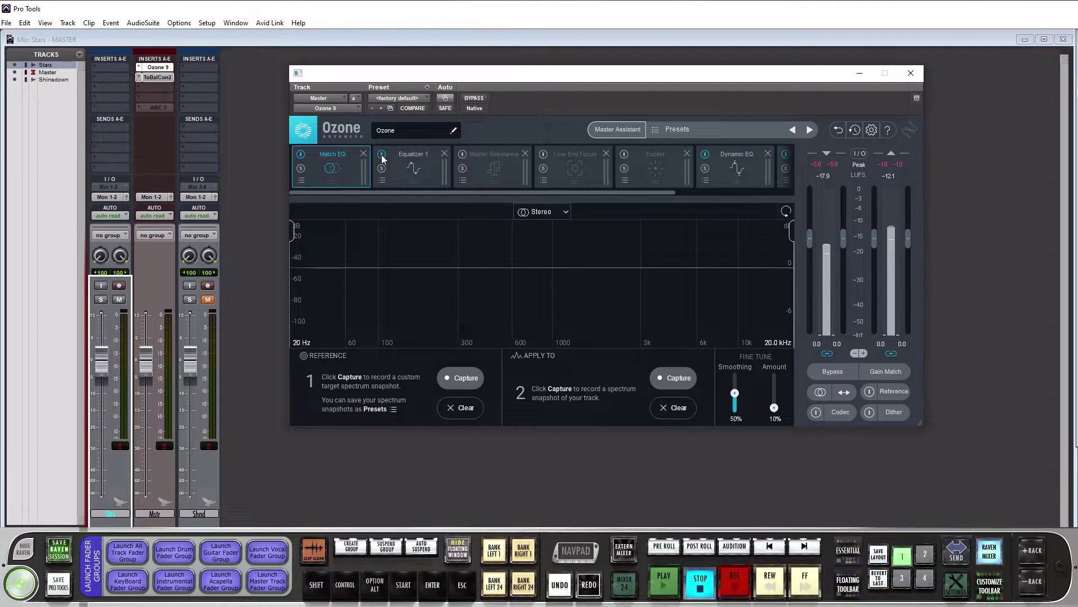
pyautogui.moveTo(395, 194); pyautogui.dragTo(662, 200)
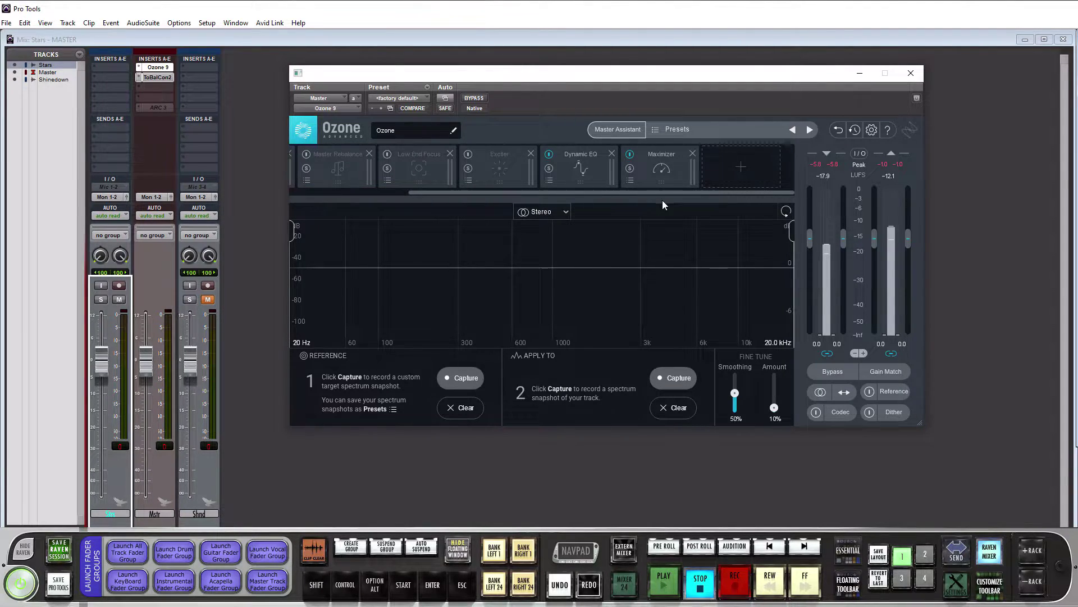
pyautogui.click(549, 154)
pyautogui.click(629, 154)
pyautogui.moveTo(457, 193); pyautogui.dragTo(333, 197)
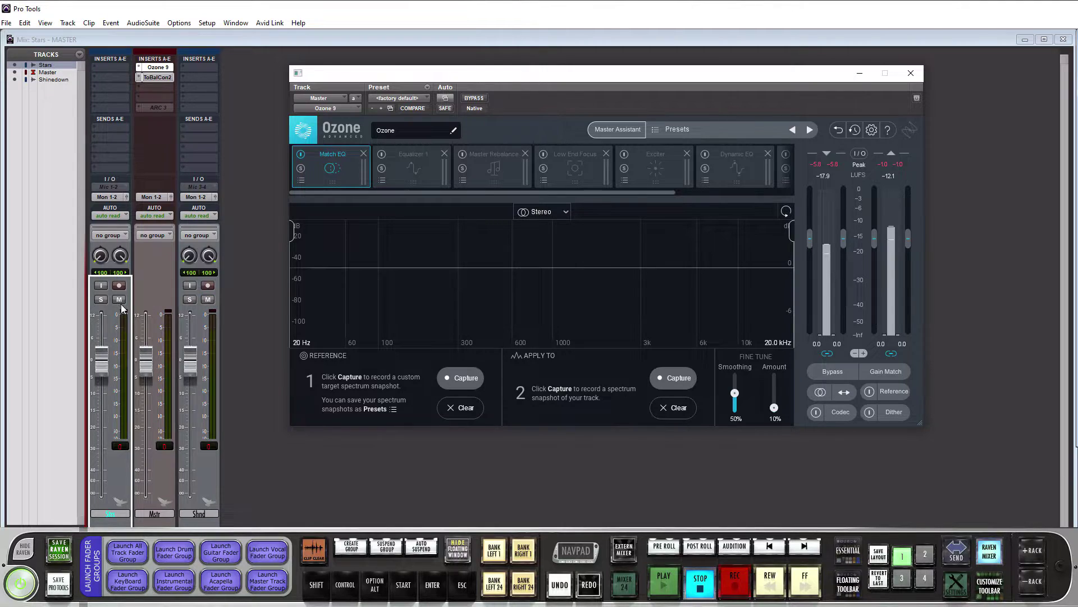
# With Stars muted and Shinedown unmuted at a lower fader level, play and capture the Match EQ reference spectrum, and stop playback.
pyautogui.moveTo(184, 364); pyautogui.dragTo(183, 382)
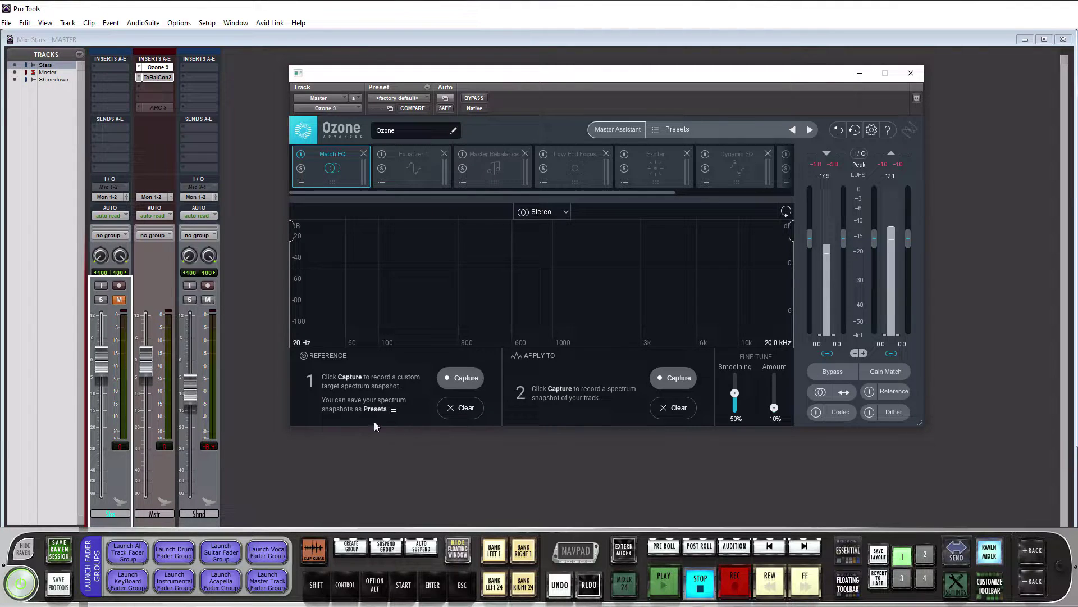
pyautogui.press('space')
pyautogui.click(465, 379)
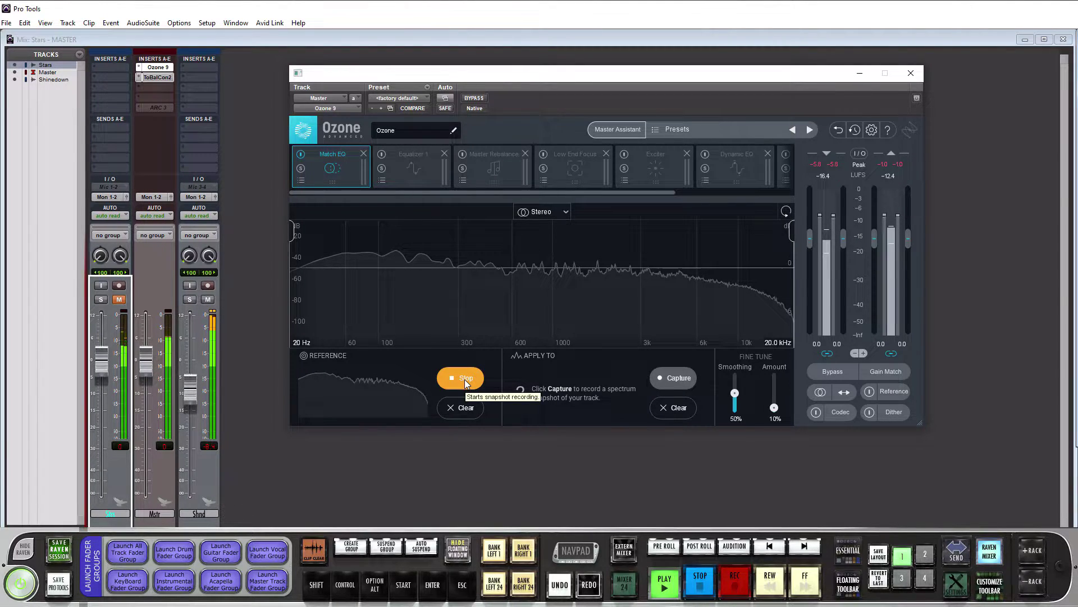
pyautogui.click(464, 380)
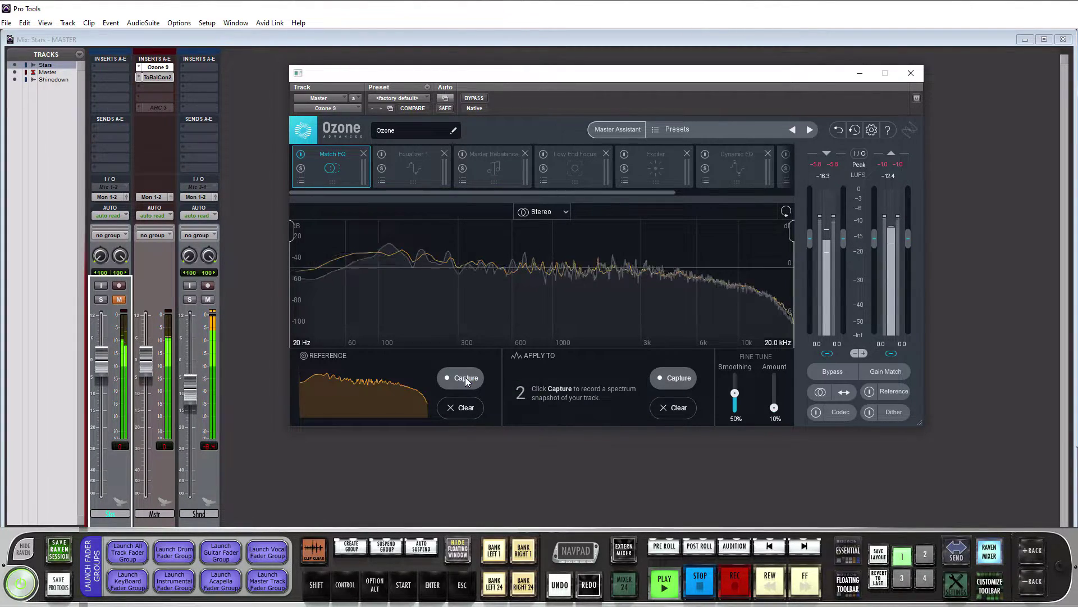
pyautogui.press('space')
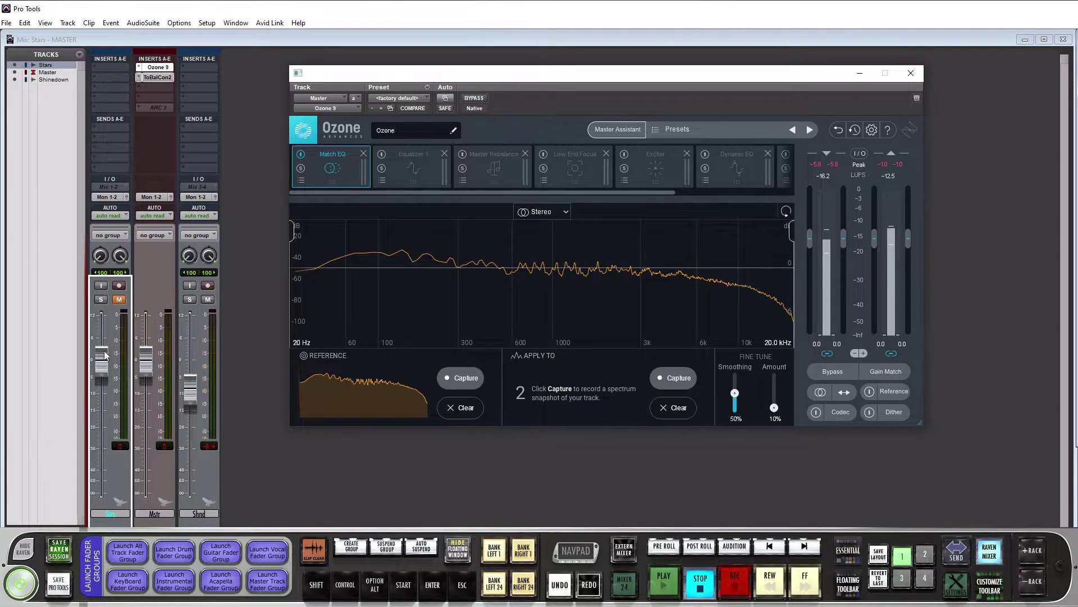
# Unmute Stars and mute Shinedown, and capture the Apply To spectrum of the song in Match EQ during playback.
pyautogui.click(118, 300)
pyautogui.press('space')
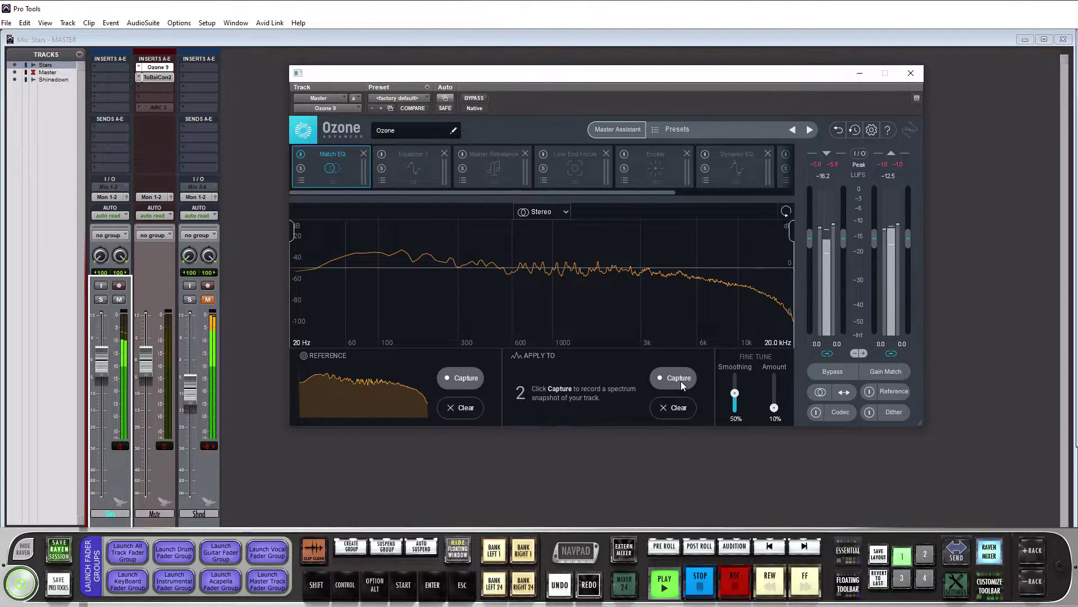
pyautogui.click(678, 381)
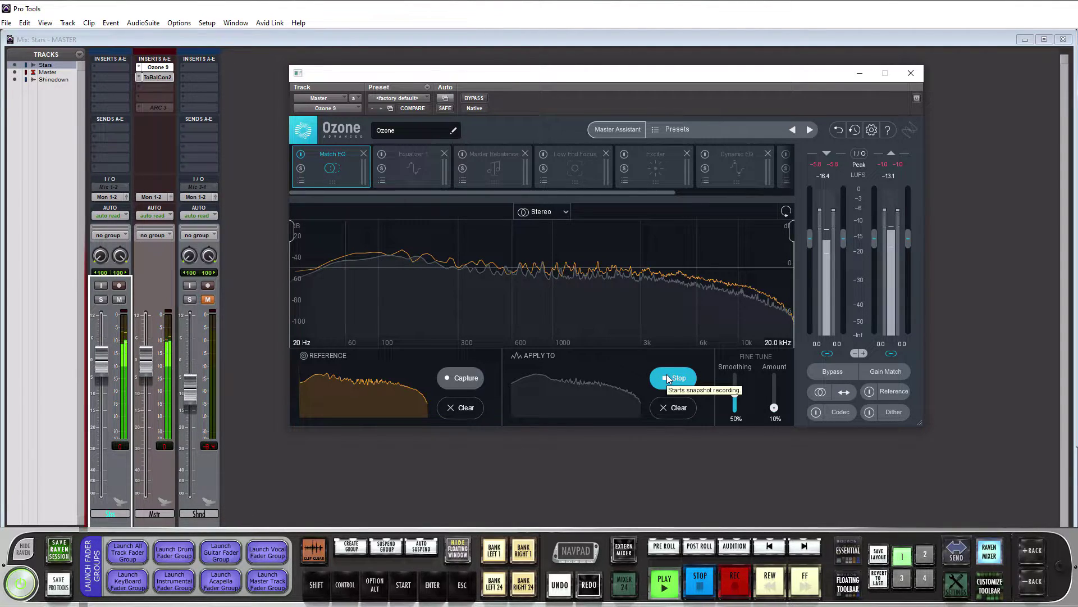
pyautogui.press('space')
pyautogui.click(669, 379)
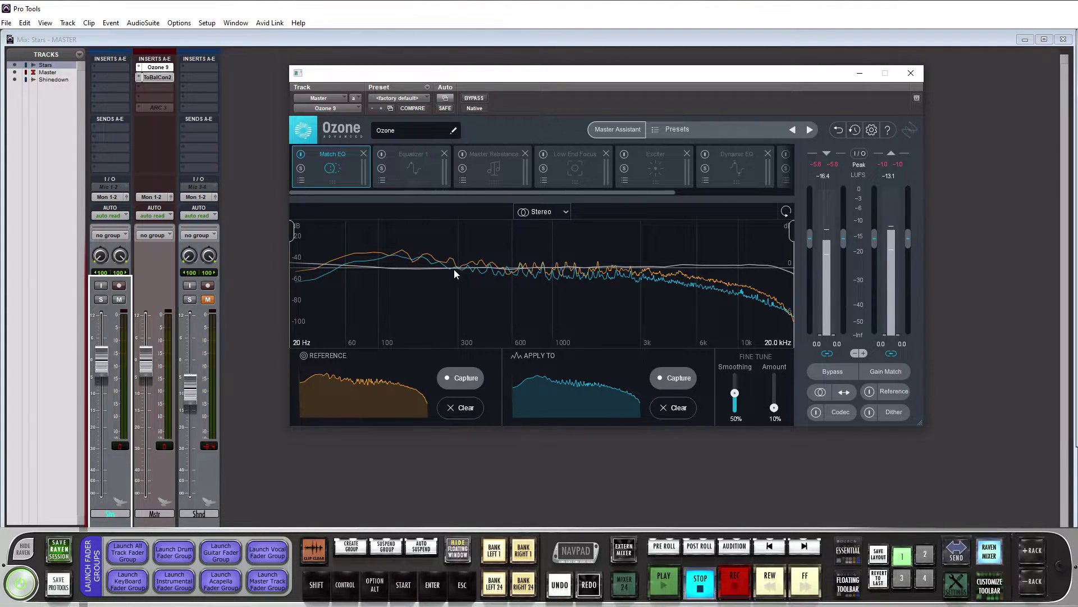
# Sweep the Match EQ amount to 100% and down to 0%, and turn Dynamic EQ and Maximizer back on, keeping Equalizer 1 off.
pyautogui.moveTo(774, 408); pyautogui.dragTo(784, 363)
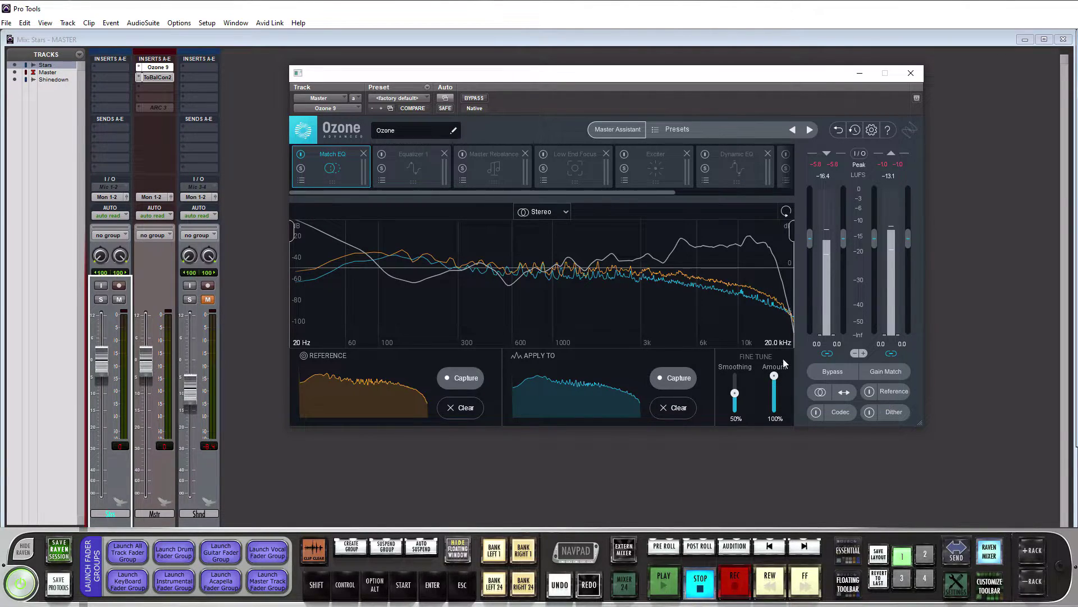
pyautogui.moveTo(774, 375); pyautogui.dragTo(780, 417)
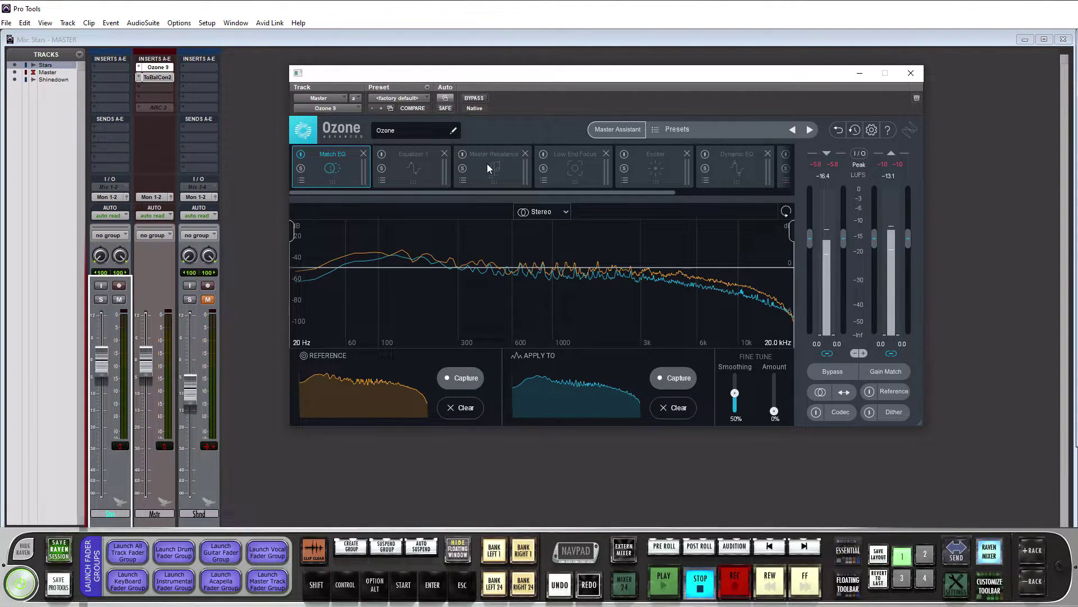
pyautogui.click(382, 154)
pyautogui.click(706, 156)
pyautogui.hscroll(3, 628, 192)
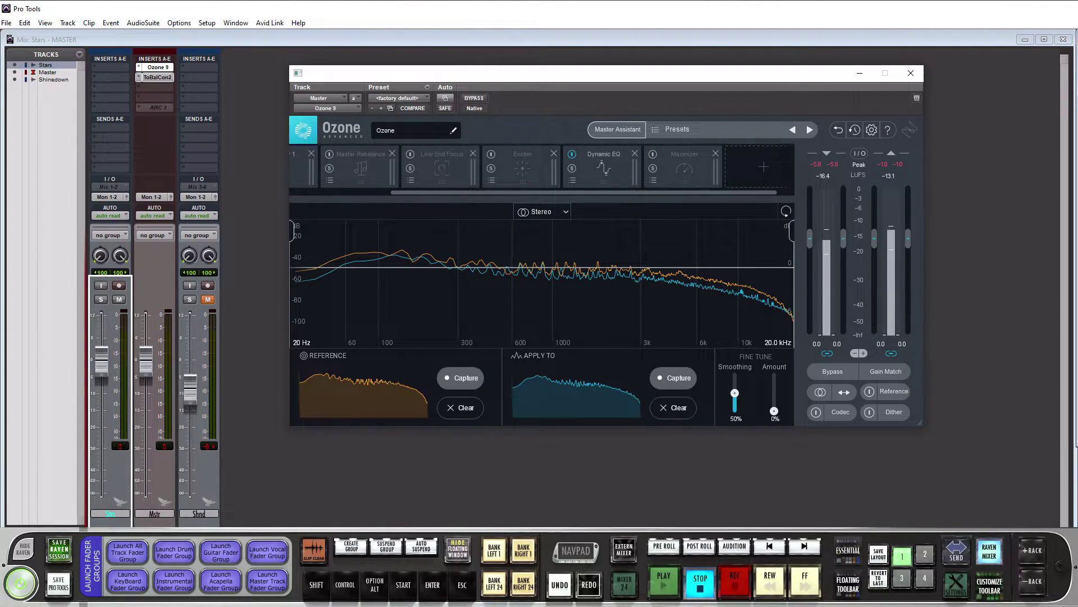
pyautogui.click(653, 153)
pyautogui.moveTo(487, 192); pyautogui.dragTo(324, 197)
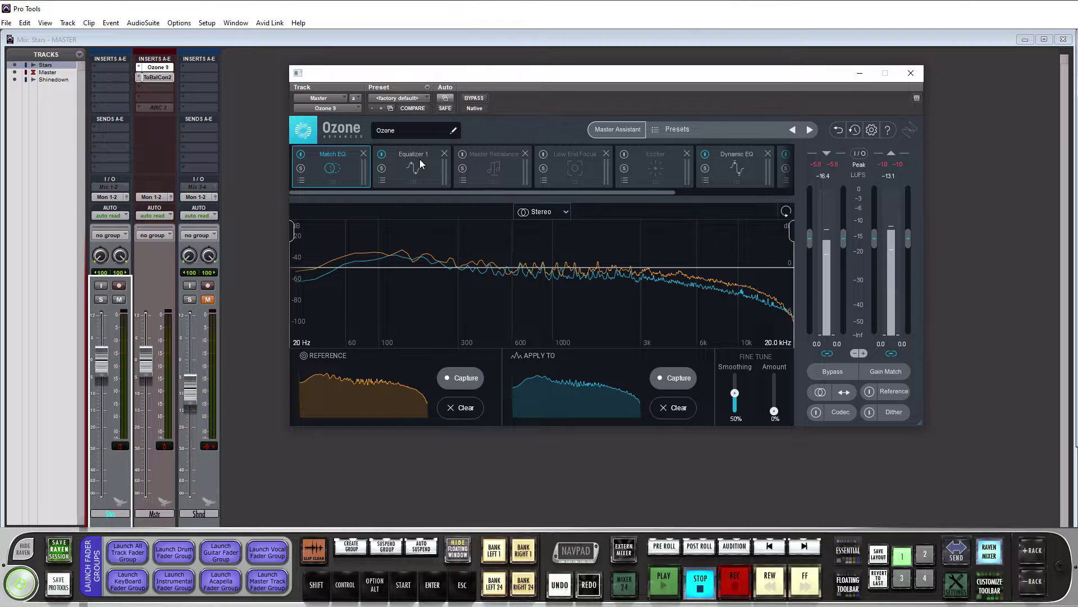
pyautogui.click(382, 154)
# Play the song, try Match EQ amounts of 62% and 14%, set it to 19%, and compare with the module off and on.
pyautogui.press('space')
pyautogui.moveTo(774, 411); pyautogui.dragTo(777, 390)
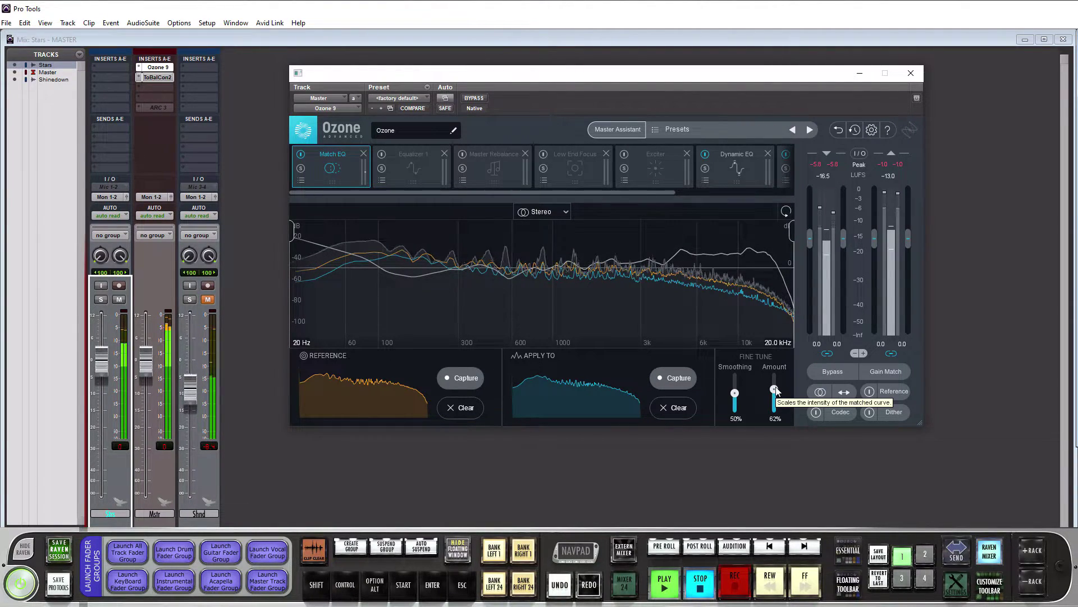
pyautogui.moveTo(776, 391); pyautogui.dragTo(778, 408)
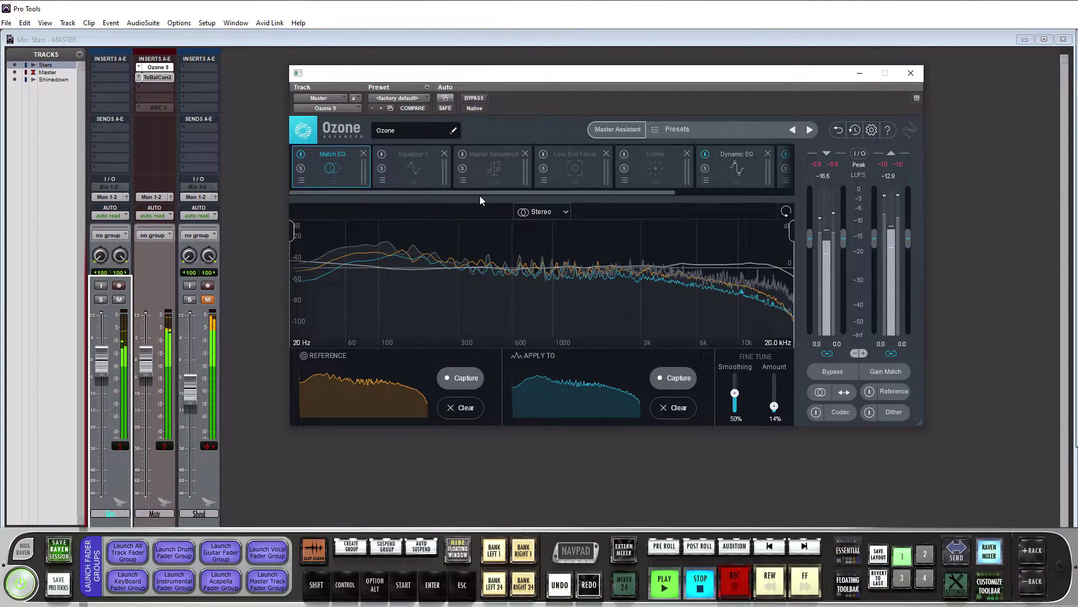
pyautogui.click(302, 155)
pyautogui.click(302, 155)
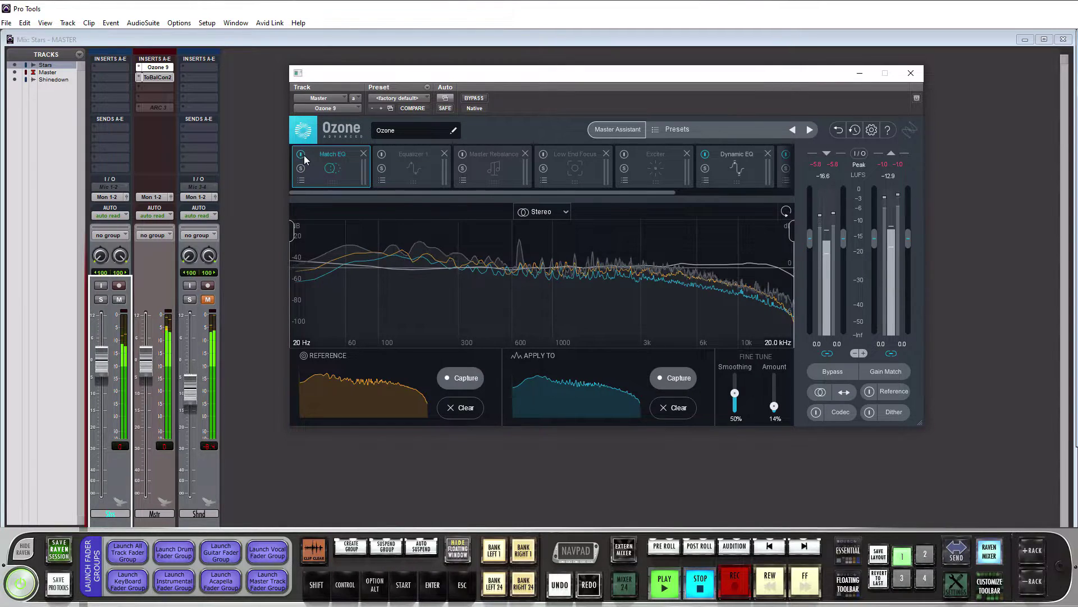
pyautogui.moveTo(774, 406); pyautogui.dragTo(774, 403)
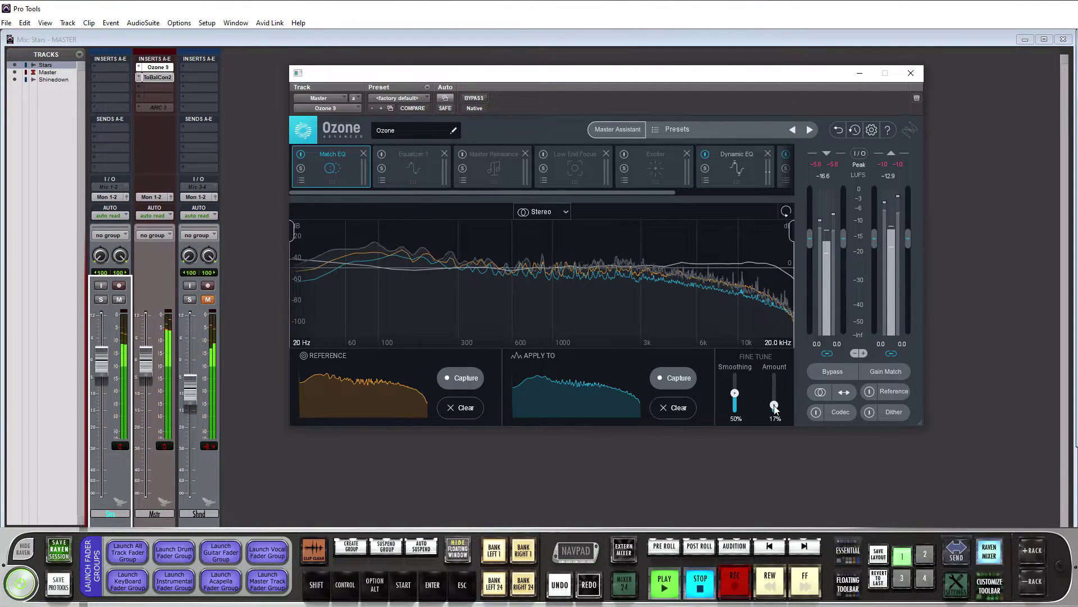
pyautogui.click(302, 155)
pyautogui.click(301, 155)
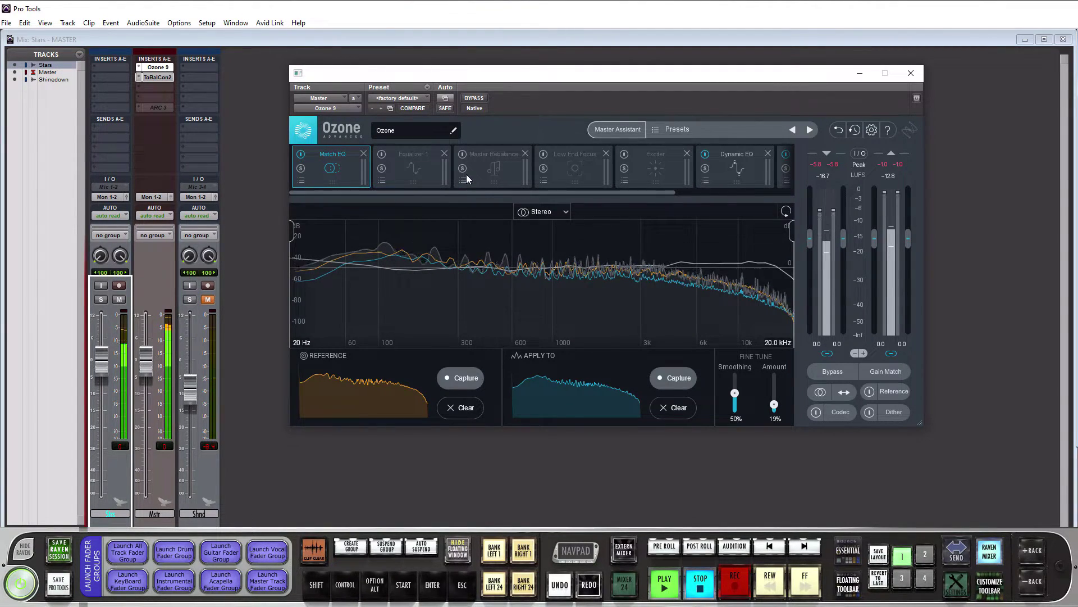
pyautogui.press('space')
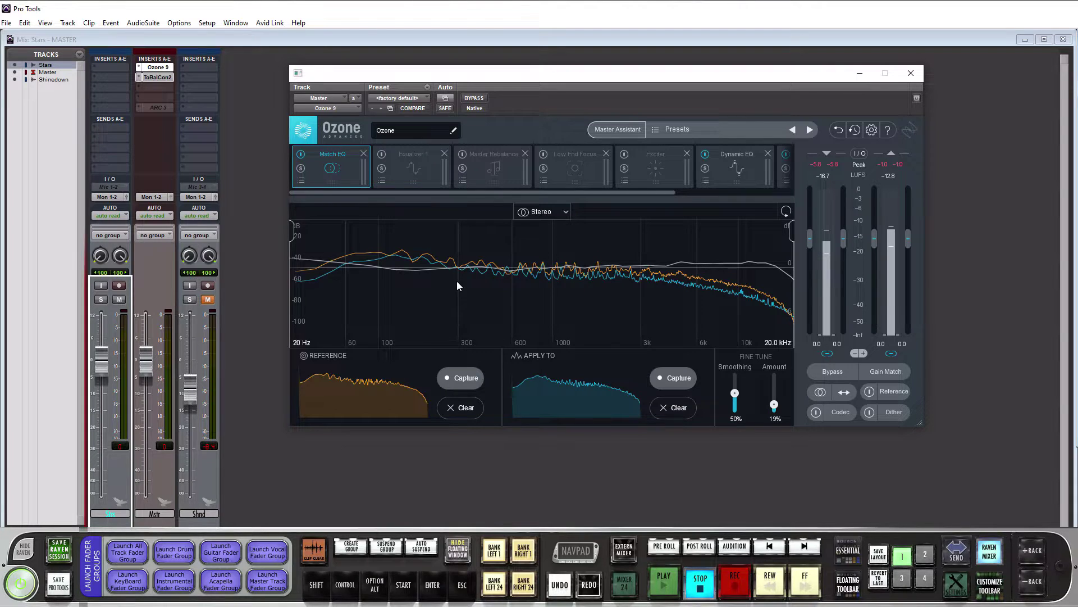
# Turn Equalizer 1 back on and limit the Match EQ range to 100 Hz through 5.0 kHz.
pyautogui.click(406, 168)
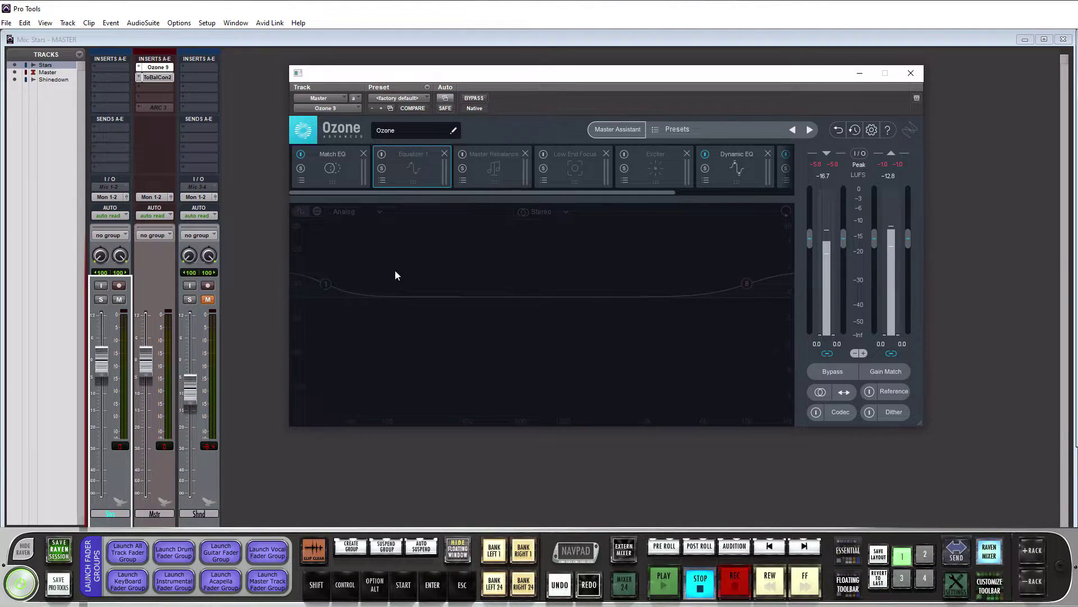
pyautogui.click(380, 155)
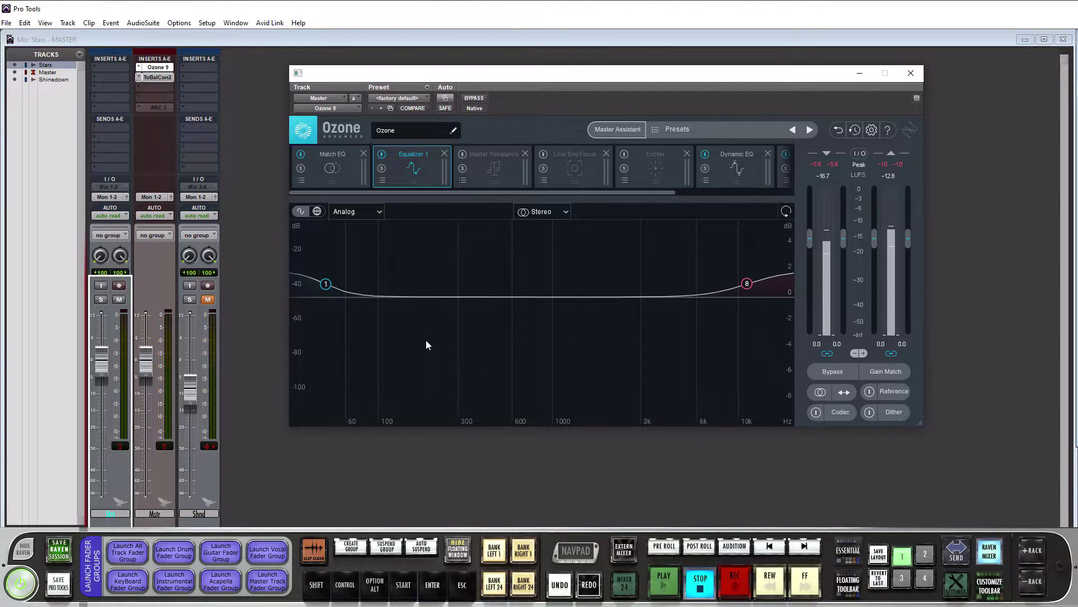
pyautogui.click(334, 162)
pyautogui.moveTo(289, 233); pyautogui.dragTo(379, 243)
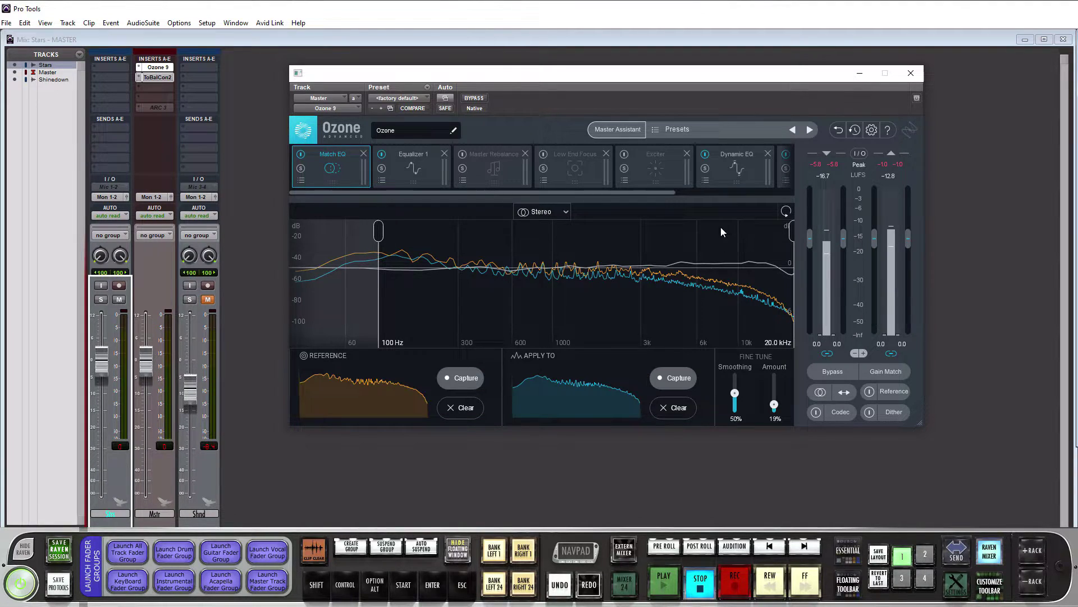
pyautogui.moveTo(793, 227); pyautogui.dragTo(676, 227)
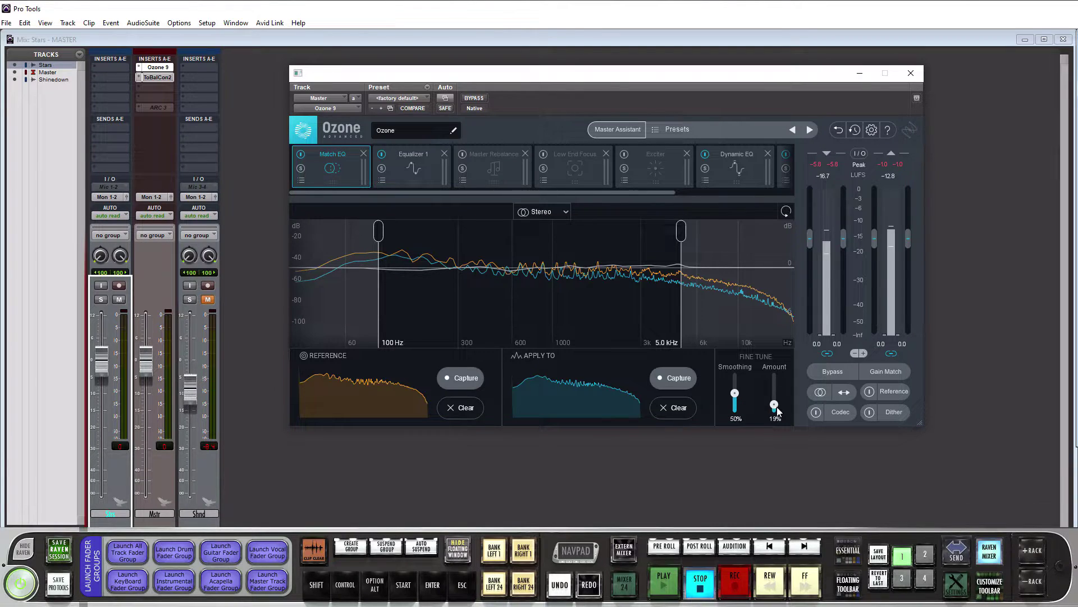
# Play the song, try Match EQ amounts of 70%, 94% and 19% on the limited range, and set it to 35%.
pyautogui.press('space')
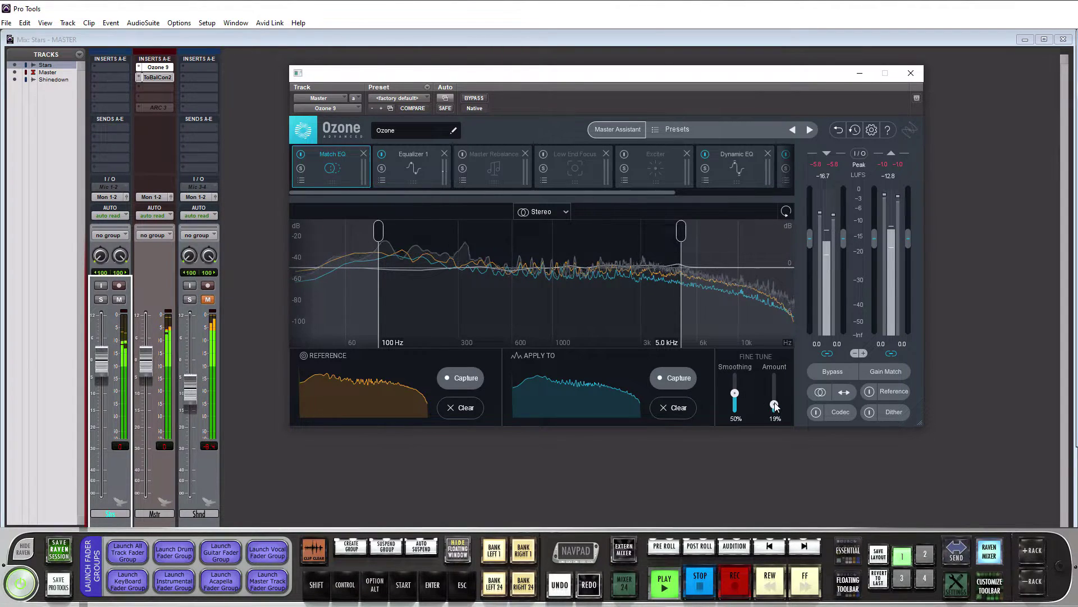
pyautogui.moveTo(775, 405); pyautogui.dragTo(776, 396)
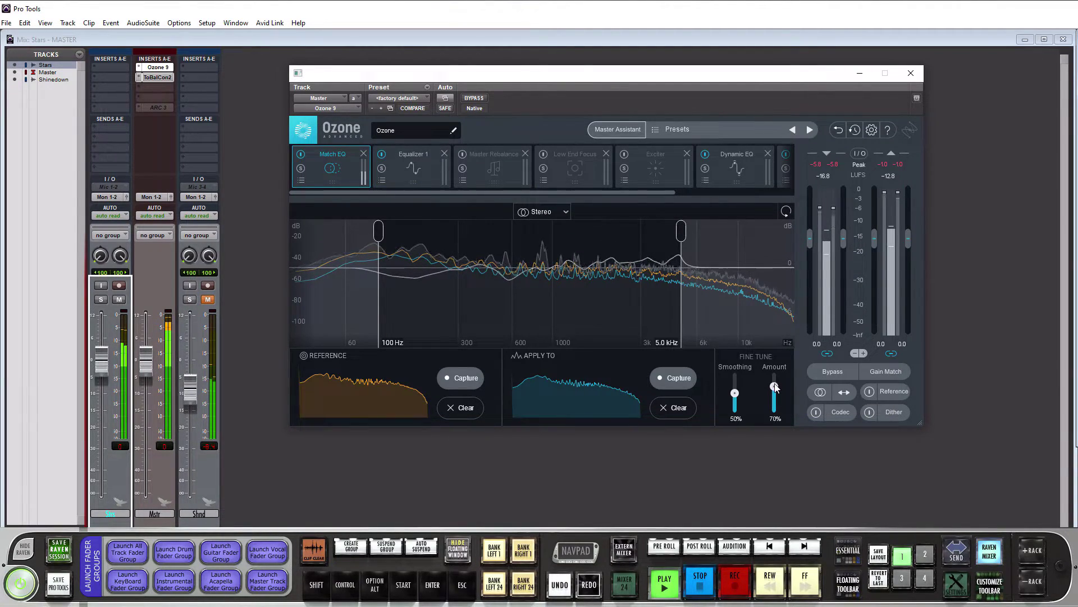
pyautogui.moveTo(775, 397); pyautogui.dragTo(775, 380)
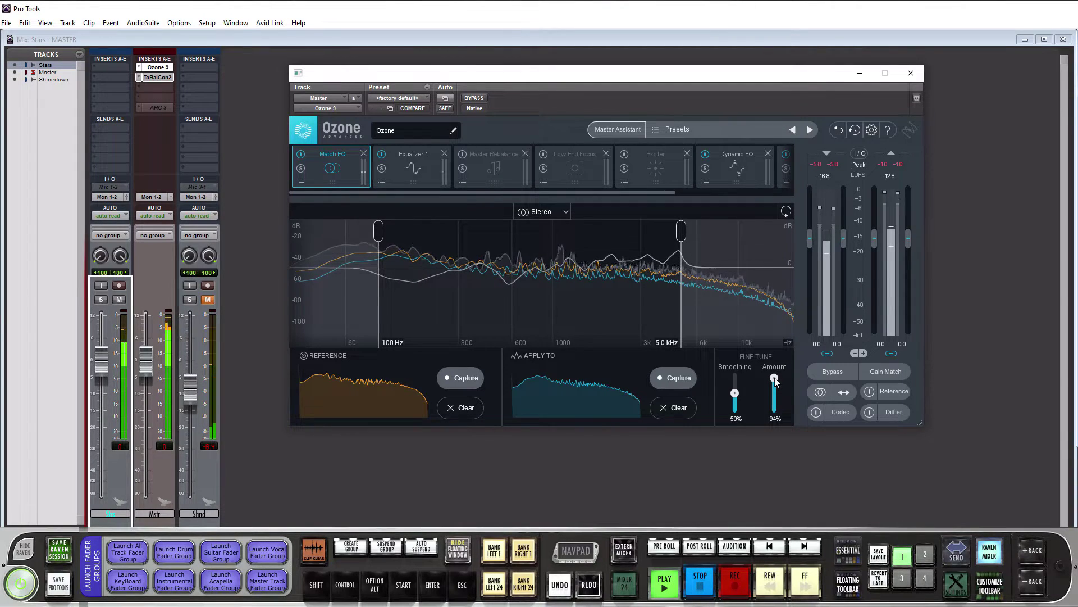
pyautogui.moveTo(775, 381); pyautogui.dragTo(775, 404)
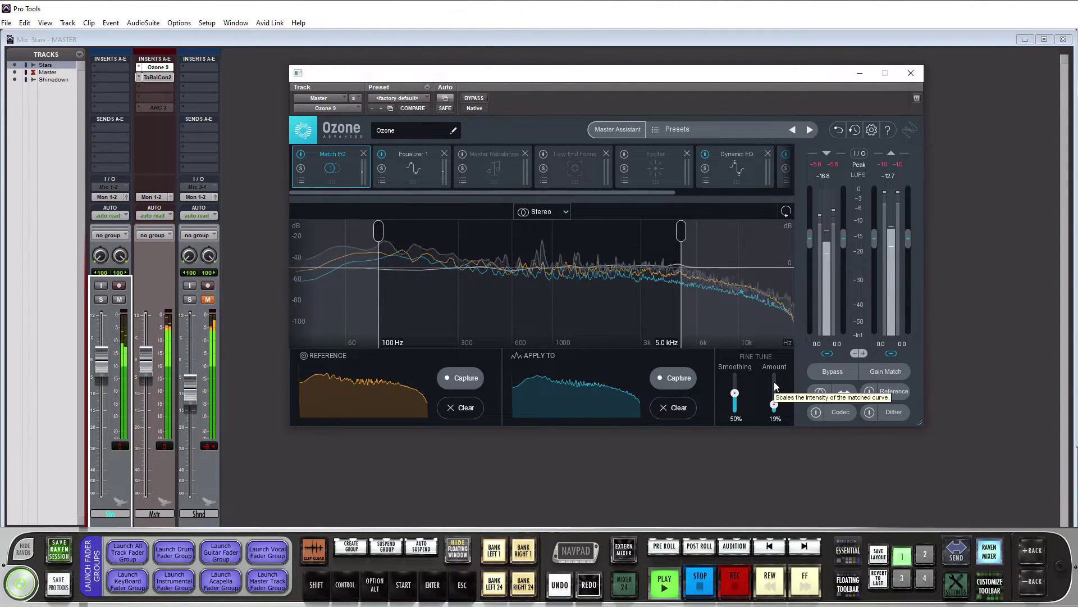
pyautogui.moveTo(775, 404); pyautogui.dragTo(775, 399)
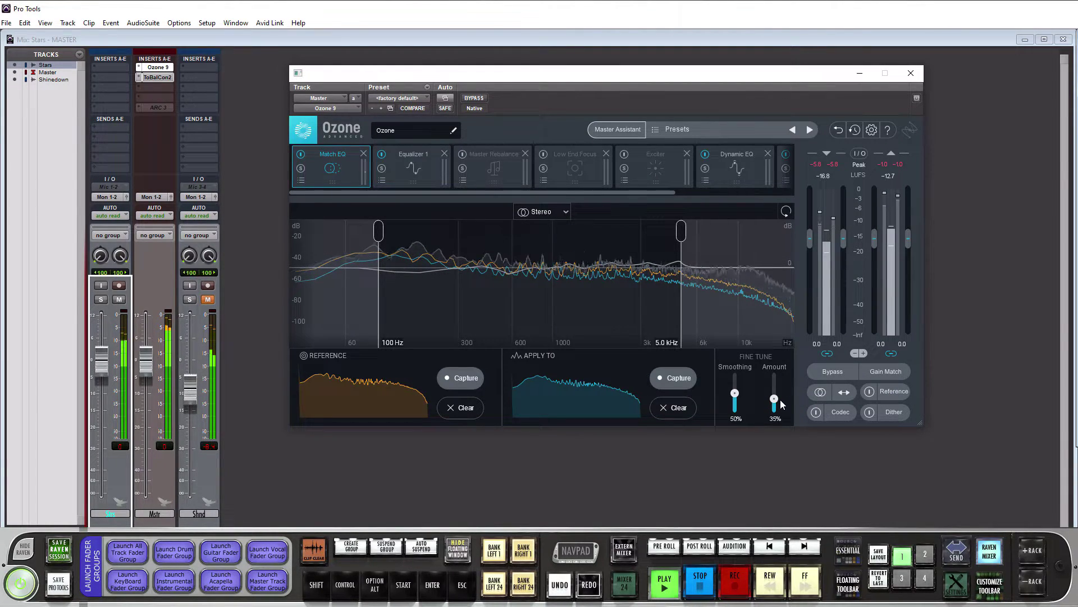
# Set the Match EQ amount to 21%, compare the song with the module off and on, and stop playback.
pyautogui.moveTo(776, 400); pyautogui.dragTo(778, 403)
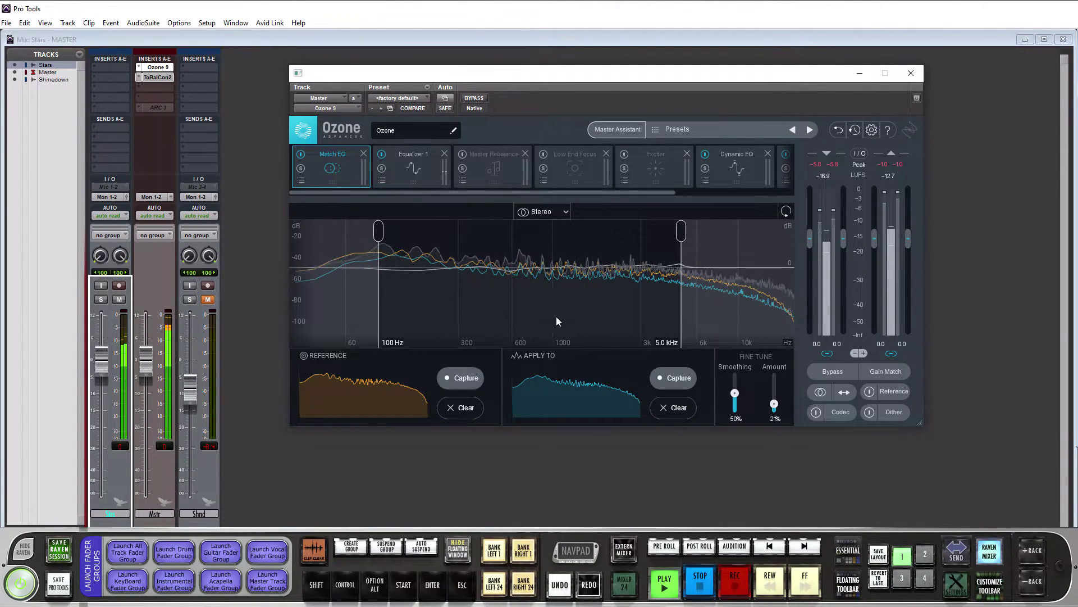
pyautogui.moveTo(776, 405); pyautogui.dragTo(778, 406)
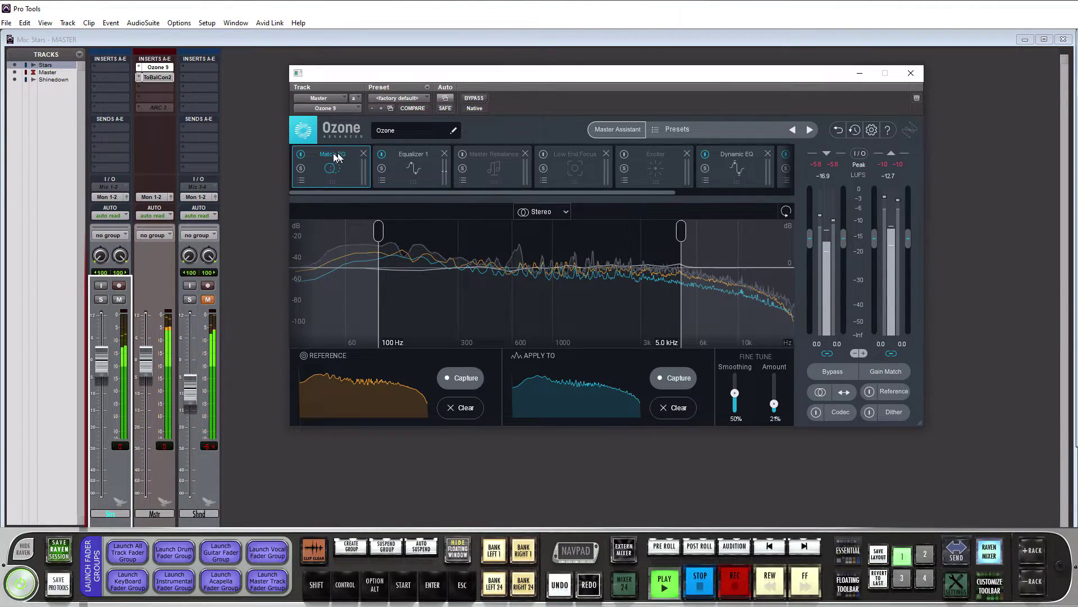
pyautogui.click(301, 155)
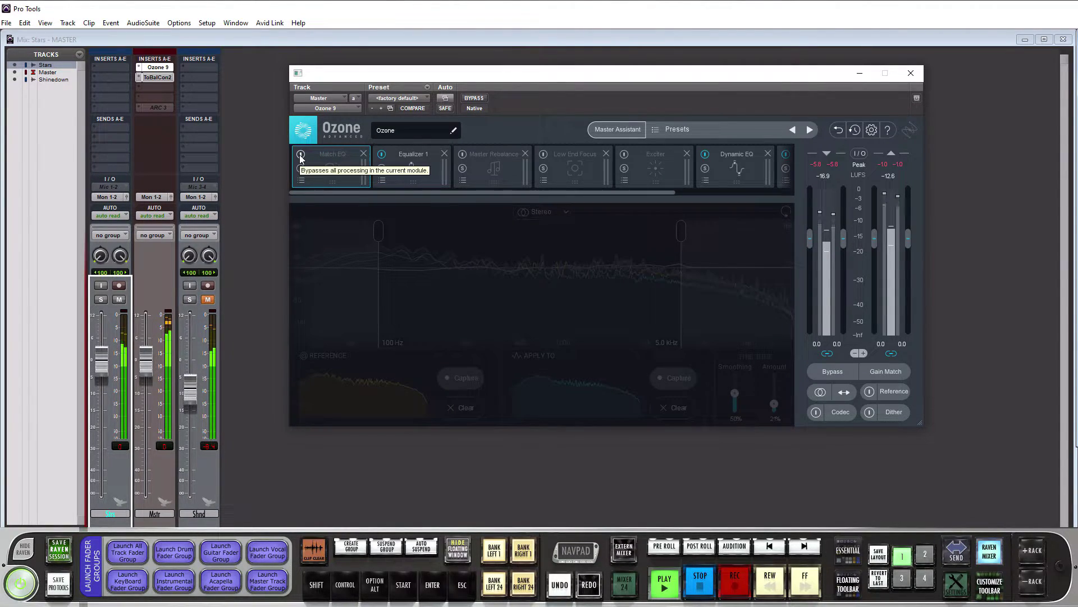
pyautogui.click(301, 155)
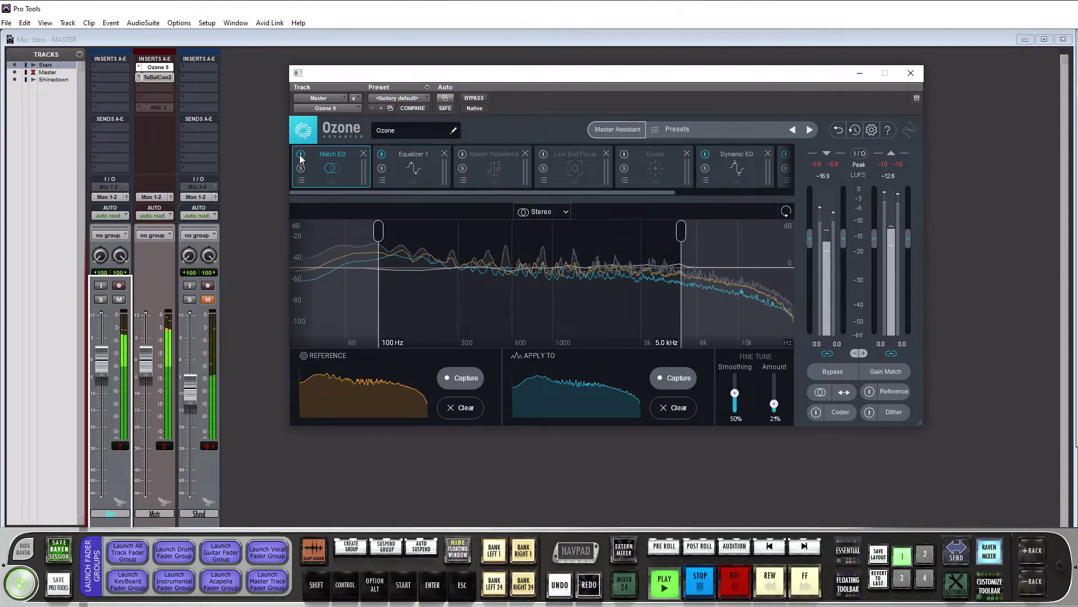
pyautogui.press('space')
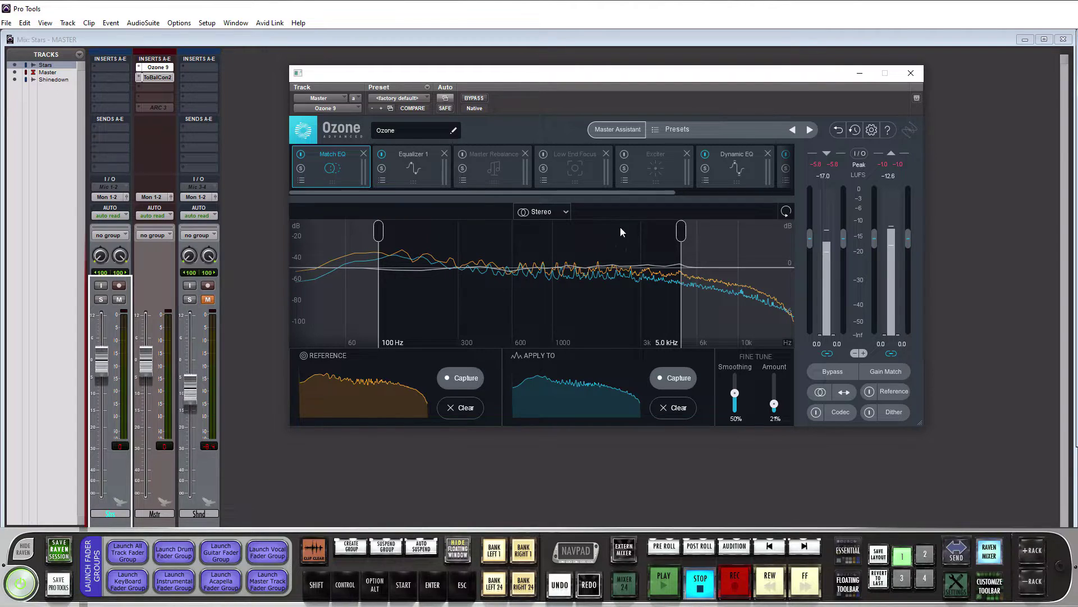
# Turn on the Exciter module and set its saturation mode to Tube.
pyautogui.click(650, 167)
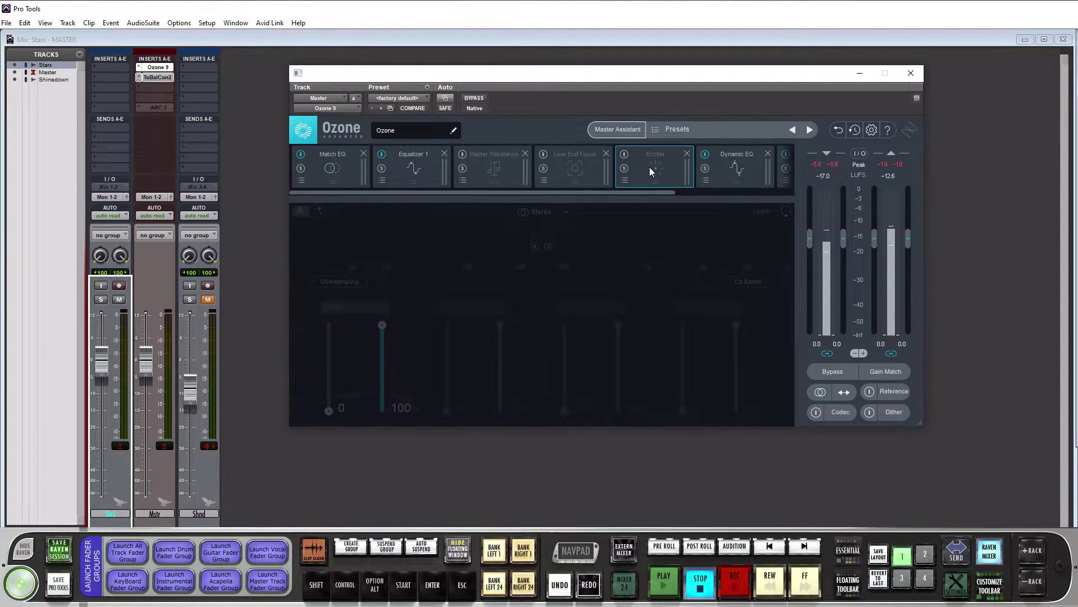
pyautogui.click(624, 154)
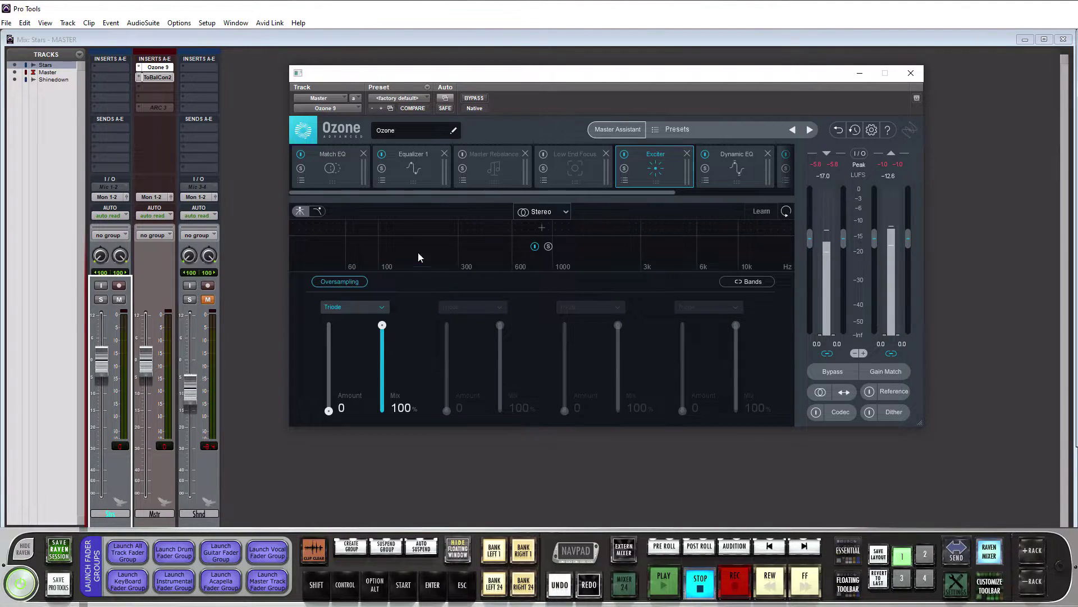
pyautogui.click(381, 307)
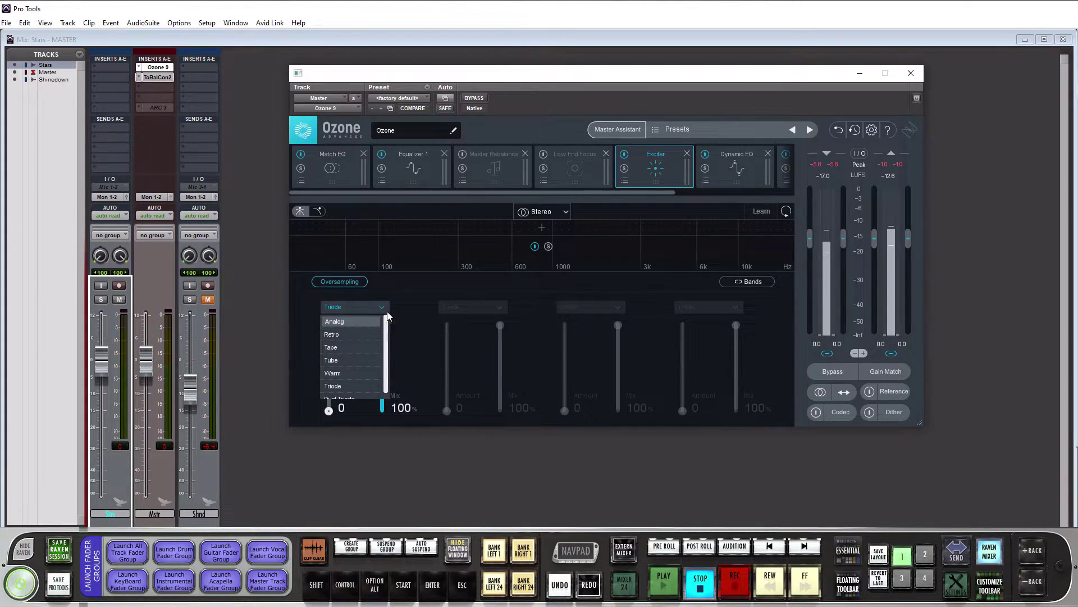
pyautogui.scroll(-1, 385, 363)
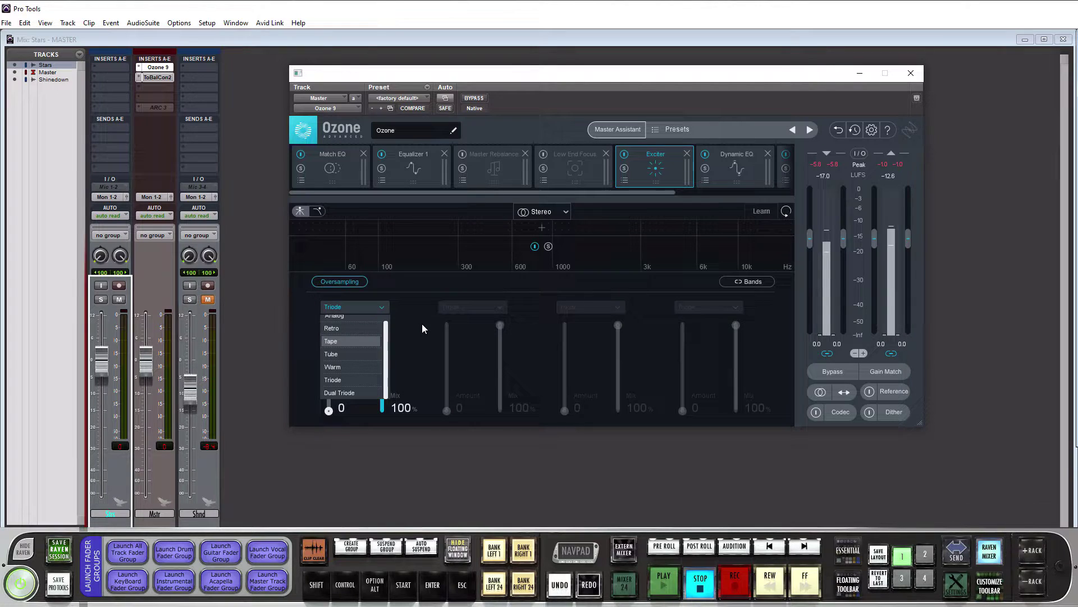
pyautogui.click(332, 354)
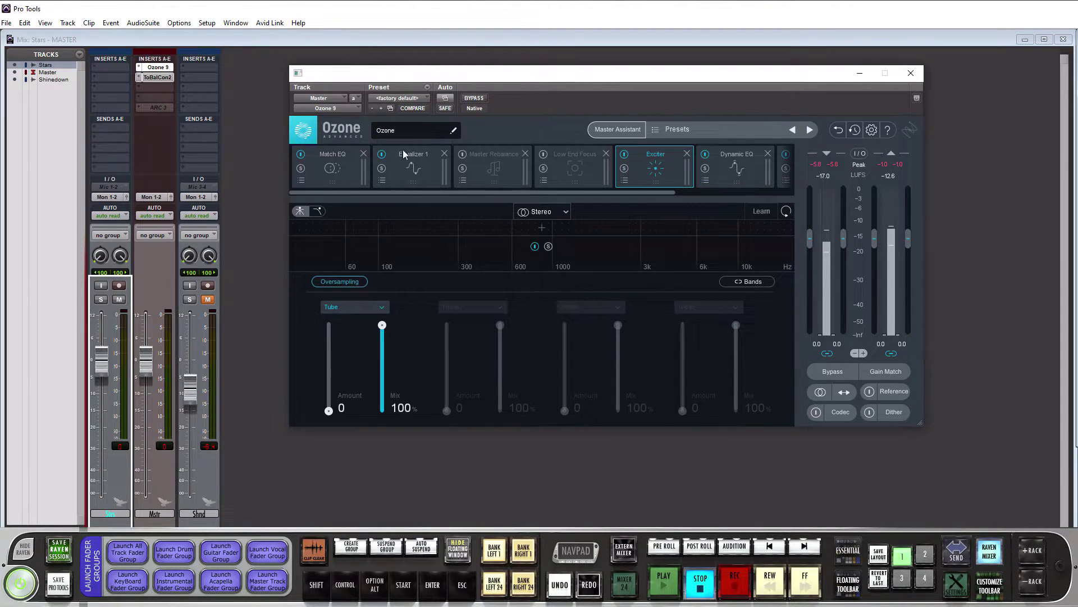
# Play the song and try Tube exciter amounts of 1.2 and 3.7, comparing each with the Exciter off and on.
pyautogui.press('space')
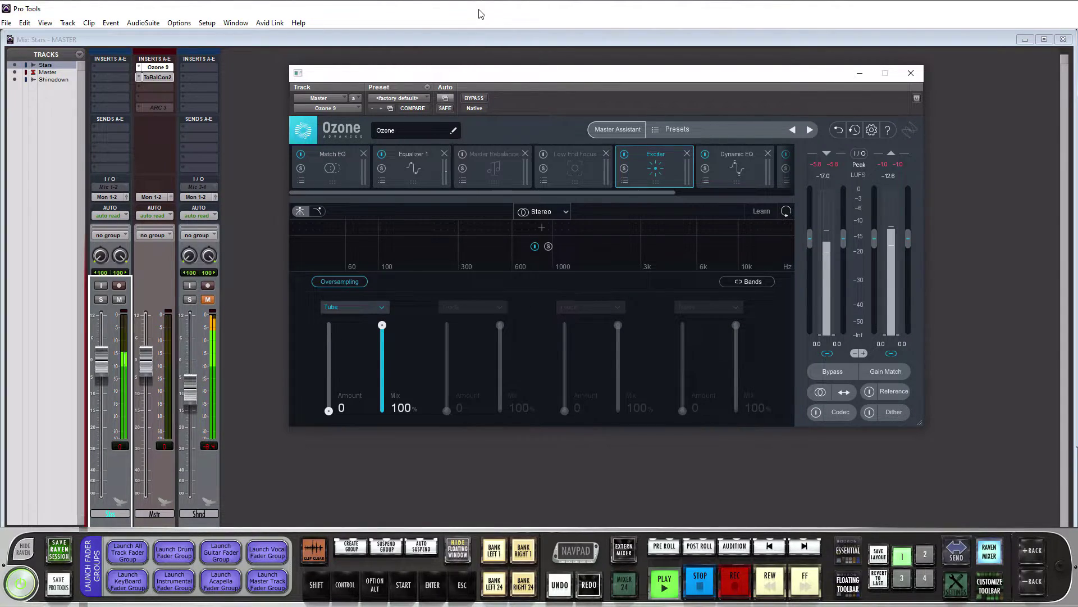
pyautogui.moveTo(330, 412)
pyautogui.mouseDown()
pyautogui.moveTo(332, 357)
pyautogui.moveTo(332, 403)
pyautogui.mouseUp()
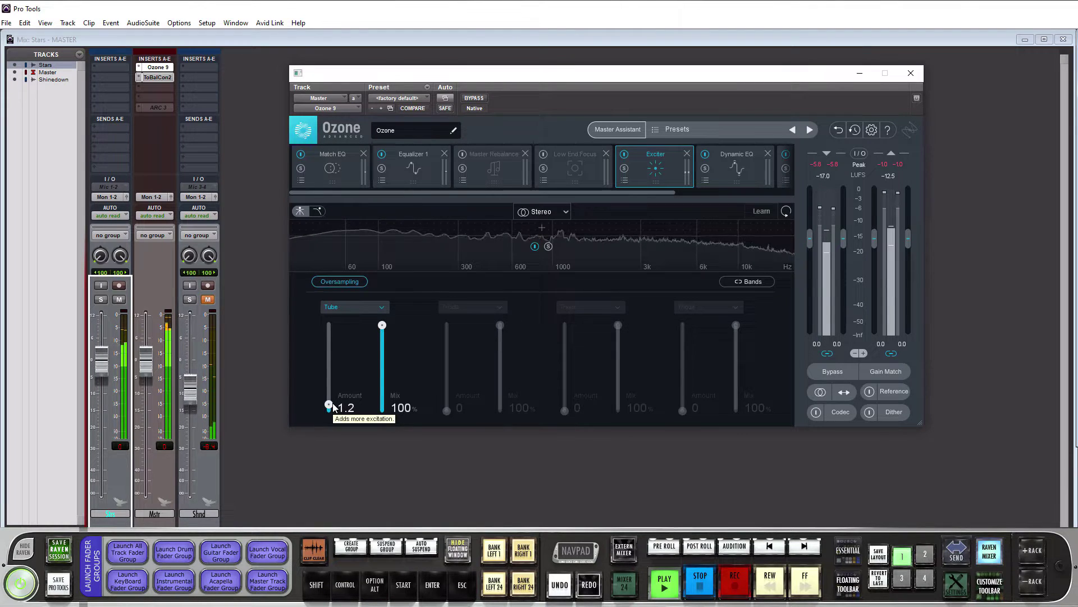
pyautogui.click(624, 154)
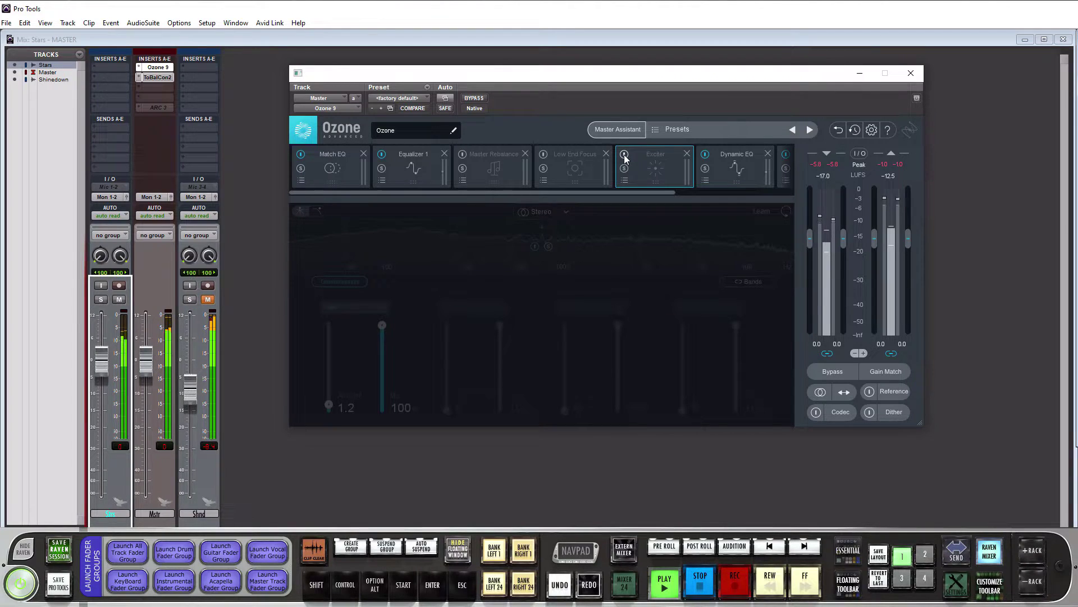
pyautogui.click(625, 155)
pyautogui.moveTo(329, 405); pyautogui.dragTo(329, 389)
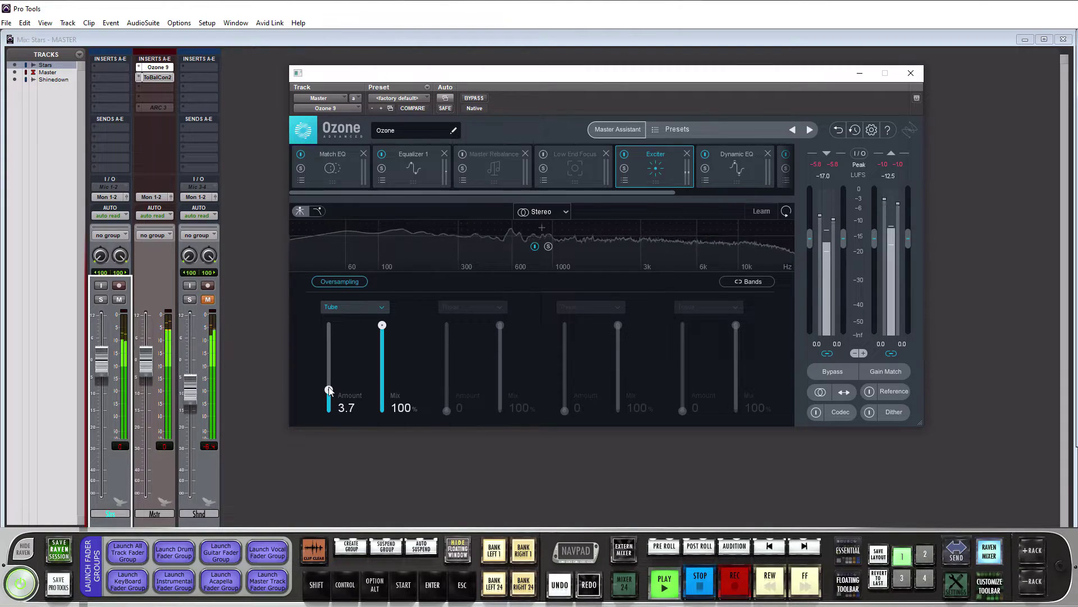
pyautogui.click(626, 154)
pyautogui.click(626, 154)
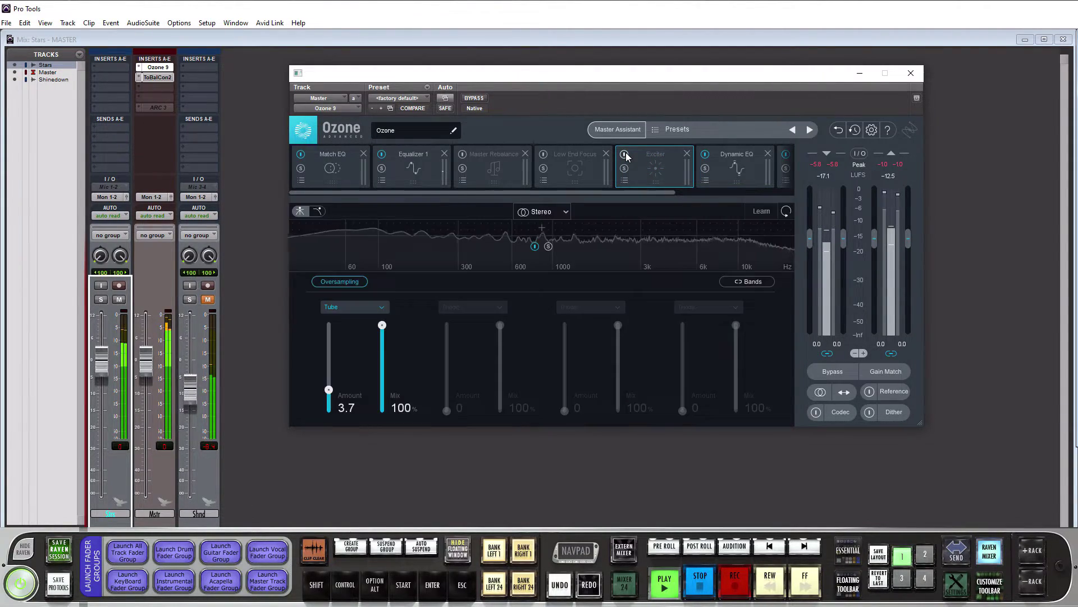
# Set the Exciter's Tube amount to 2.1, compare the module off and on twice, and stop playback.
pyautogui.moveTo(329, 389); pyautogui.dragTo(334, 401)
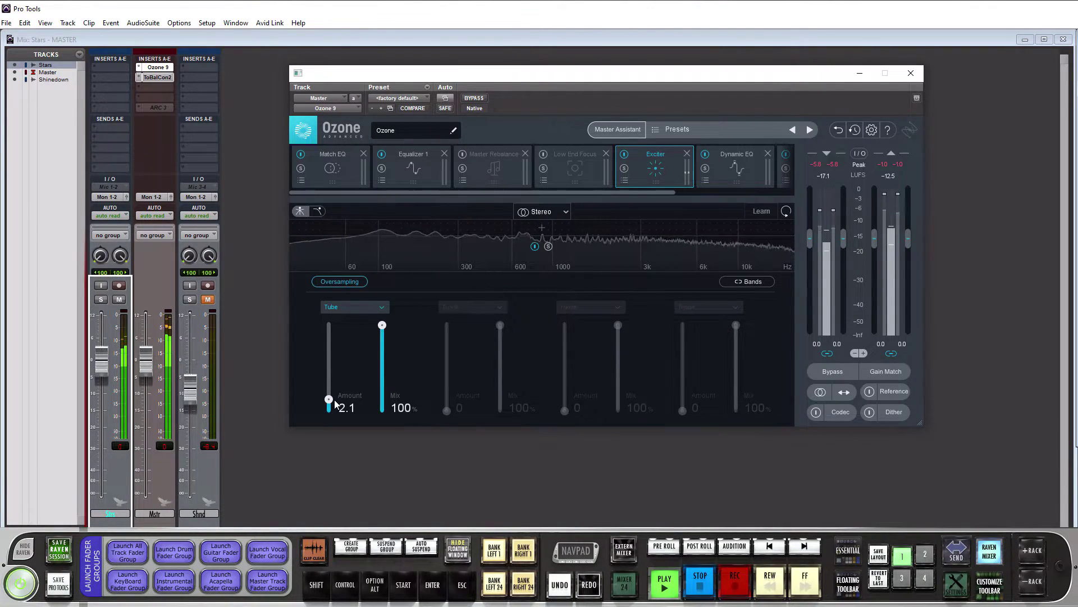
pyautogui.click(623, 155)
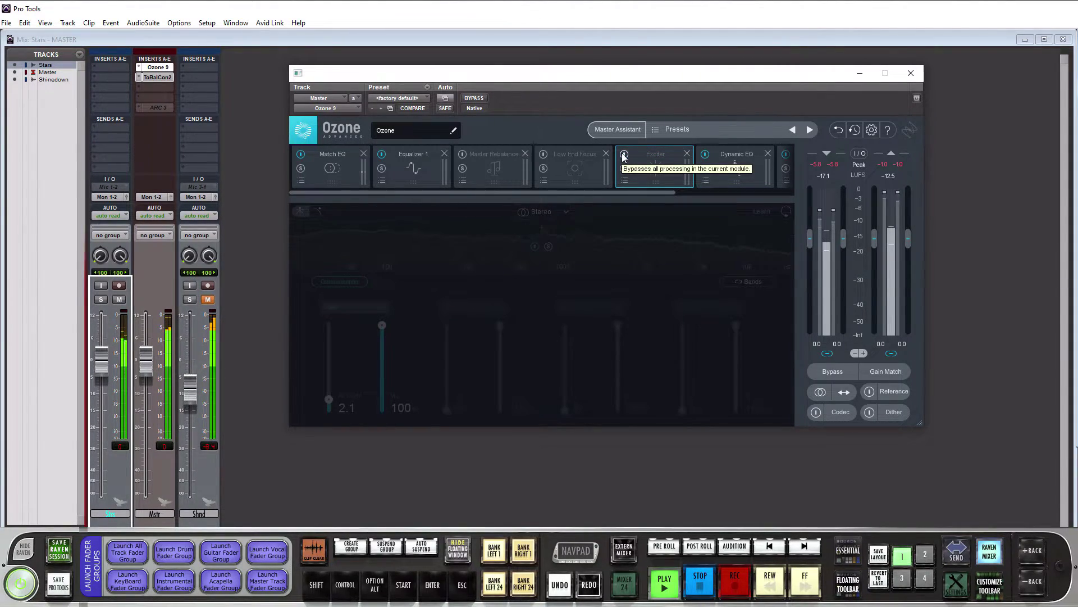
pyautogui.click(623, 155)
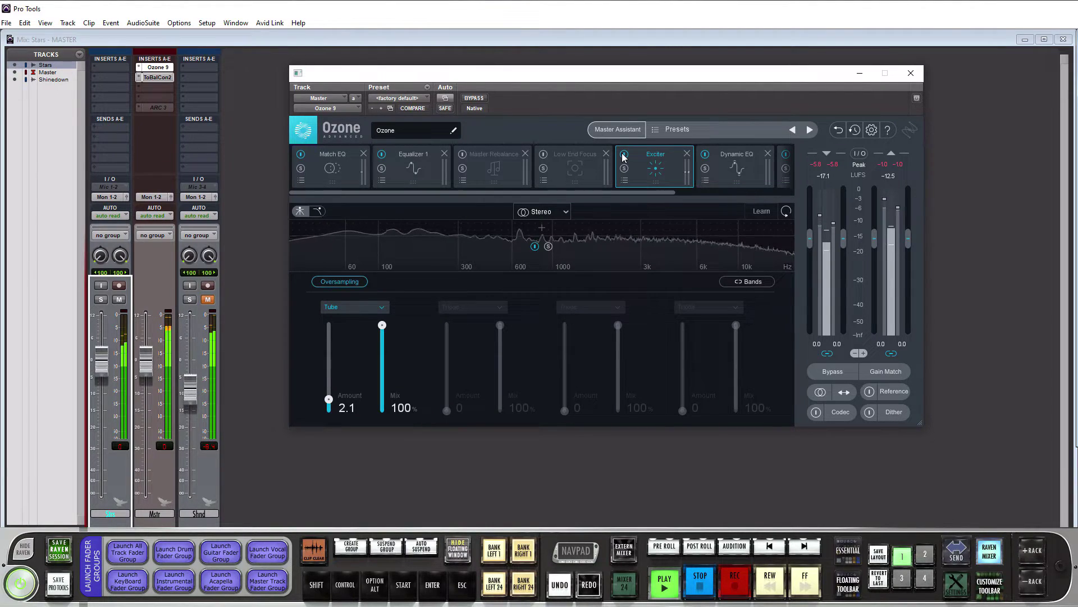
pyautogui.click(623, 156)
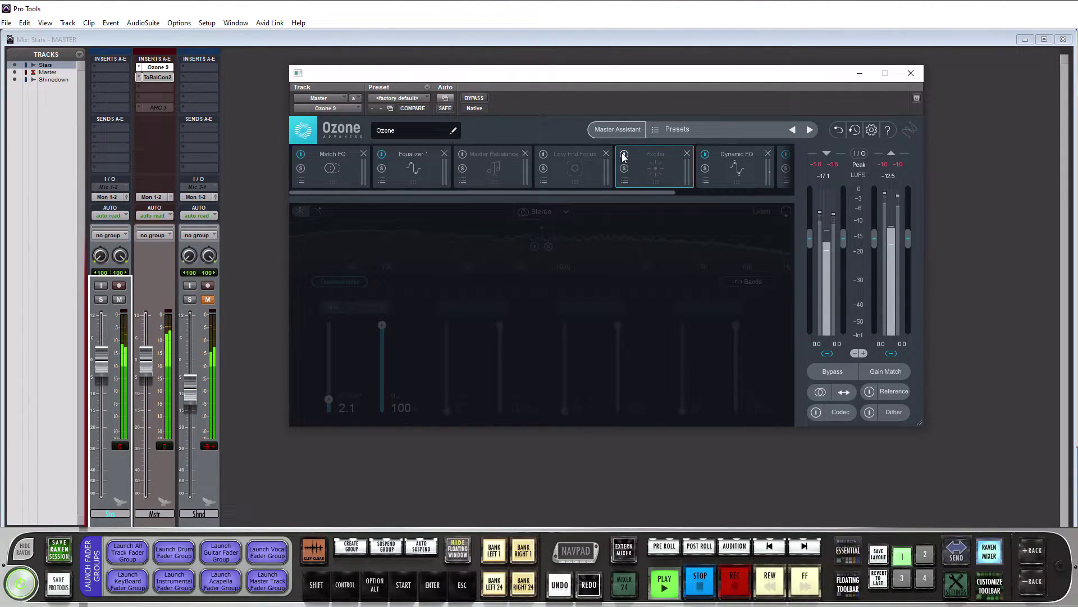
pyautogui.click(623, 155)
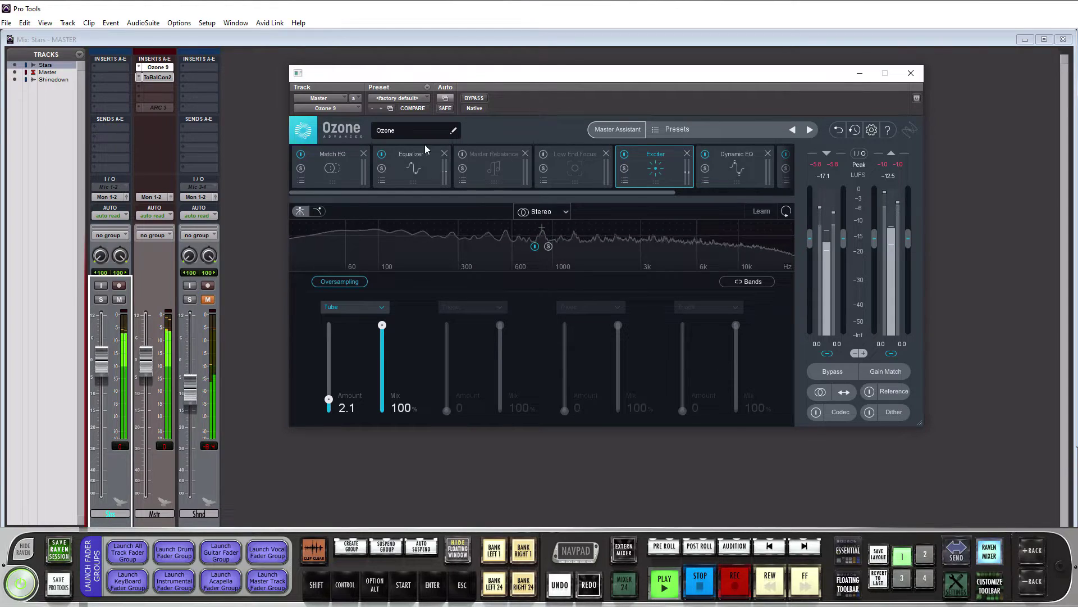
pyautogui.press('space')
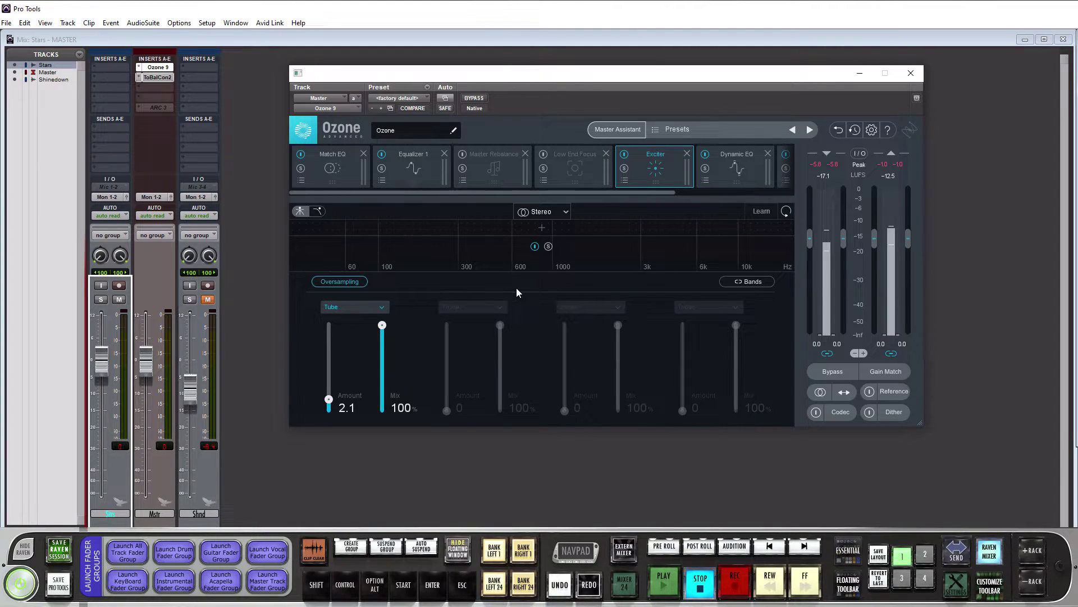
# Turn on the Low End Focus module and choose its Punchy mode.
pyautogui.click(575, 166)
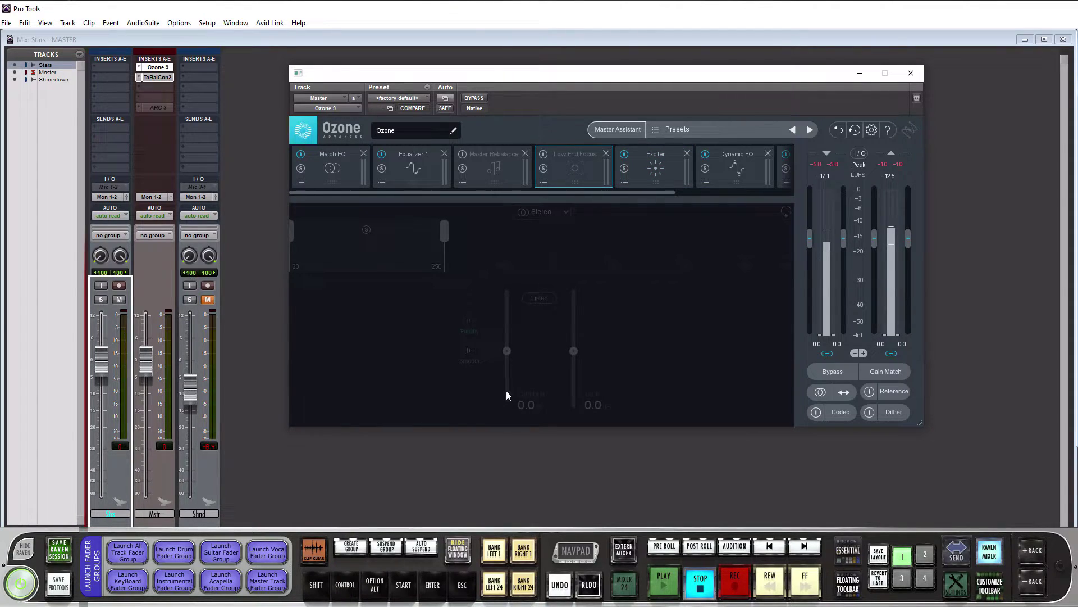
pyautogui.click(544, 153)
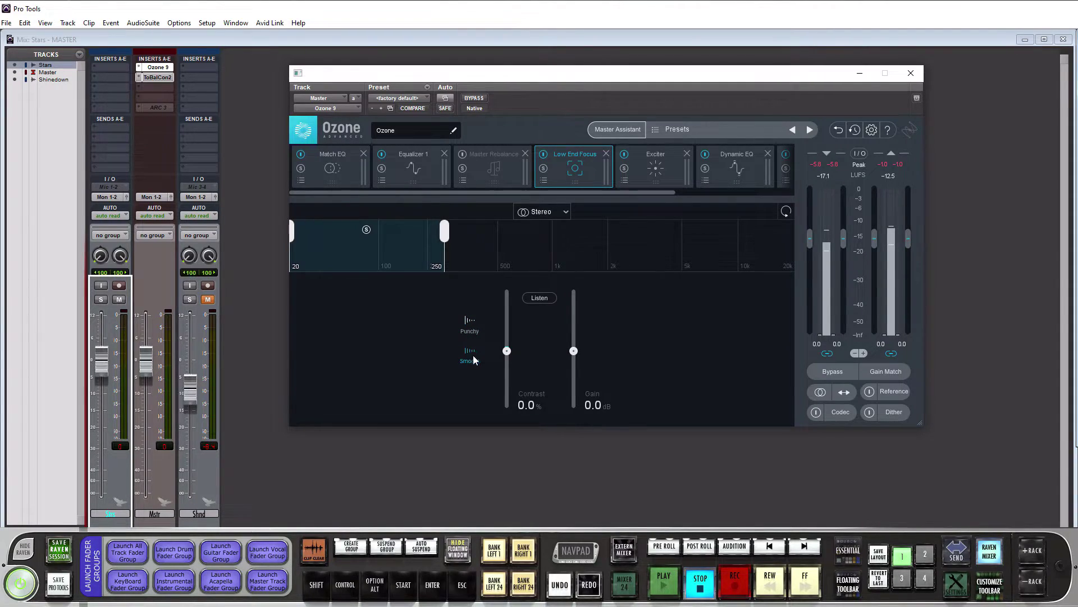
pyautogui.click(471, 330)
# Play the song, set the Low End Focus contrast to 14.4%, and compare the module off and on twice.
pyautogui.press('space')
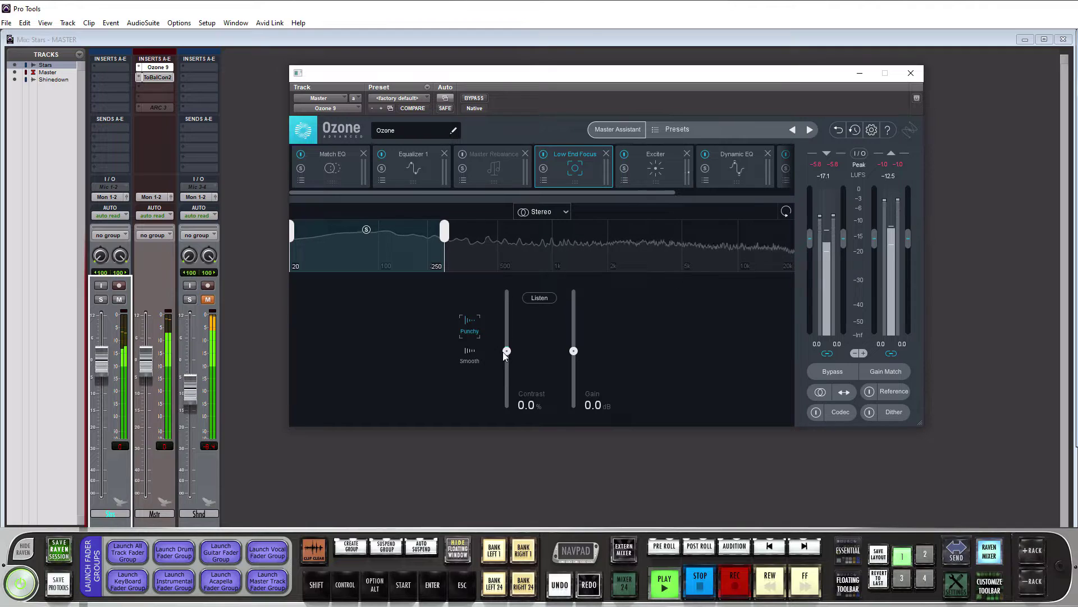
pyautogui.moveTo(507, 351); pyautogui.dragTo(509, 343)
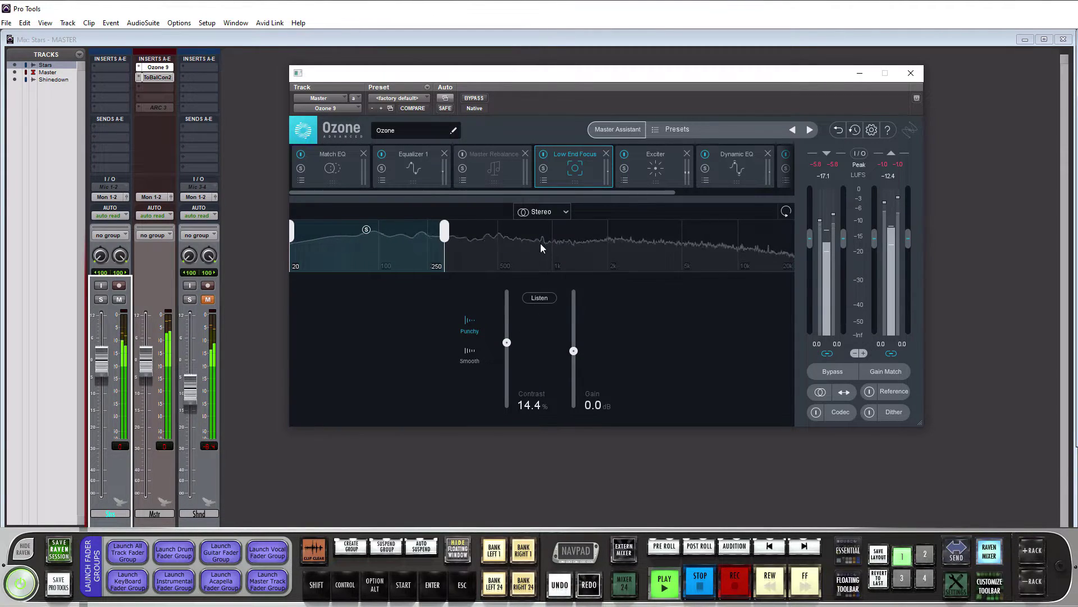
pyautogui.click(543, 154)
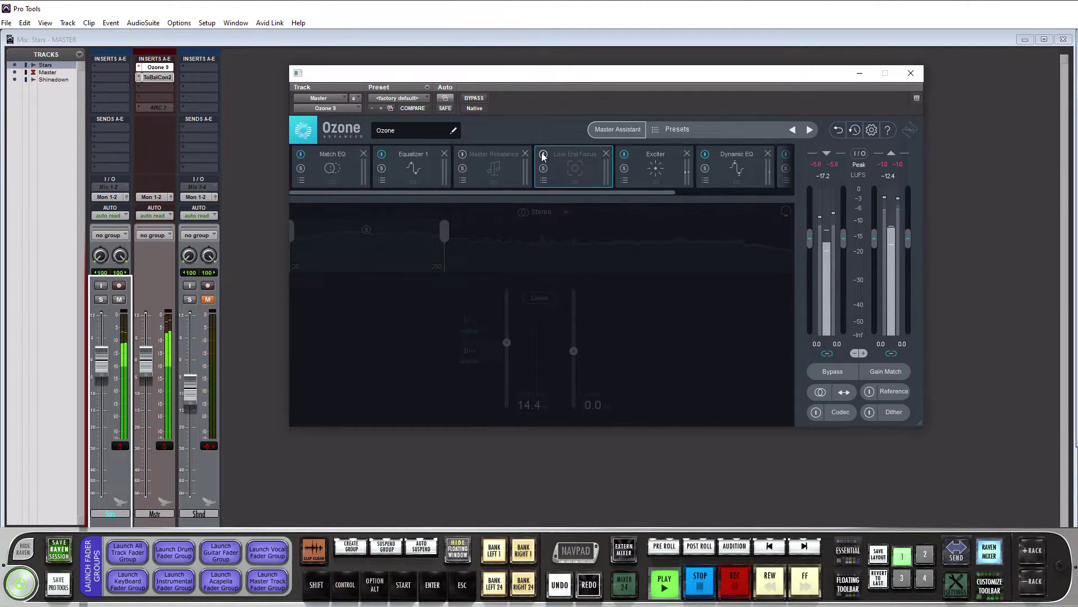
pyautogui.click(543, 154)
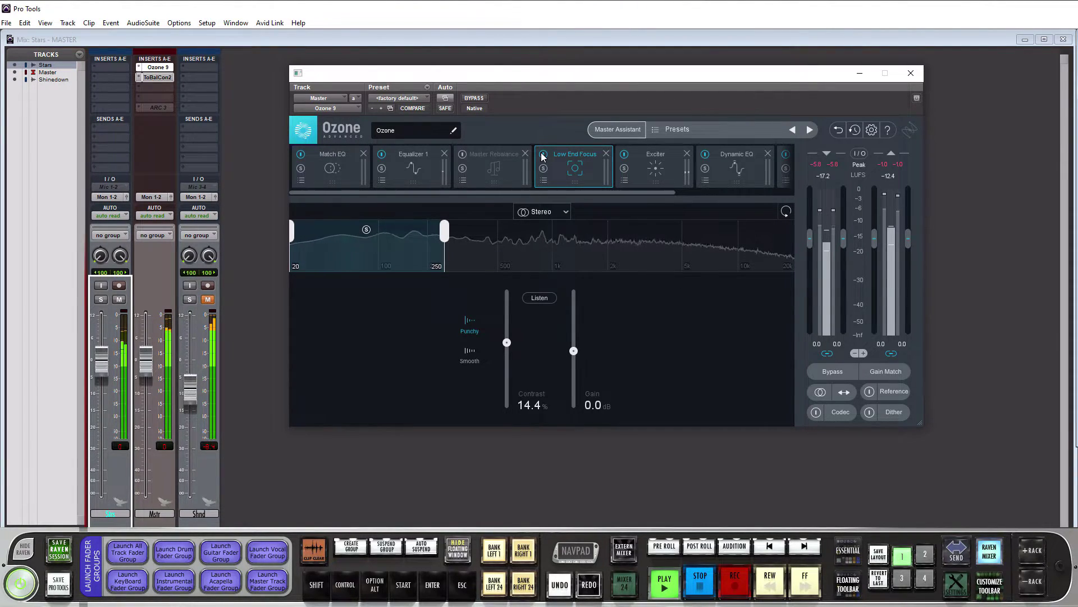
pyautogui.click(543, 154)
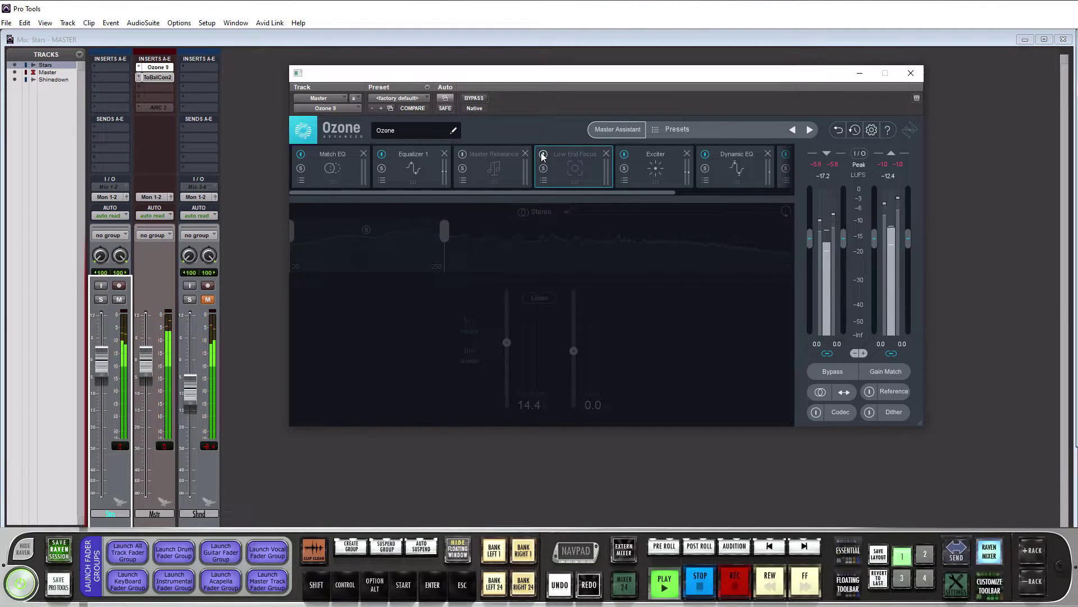
pyautogui.click(543, 154)
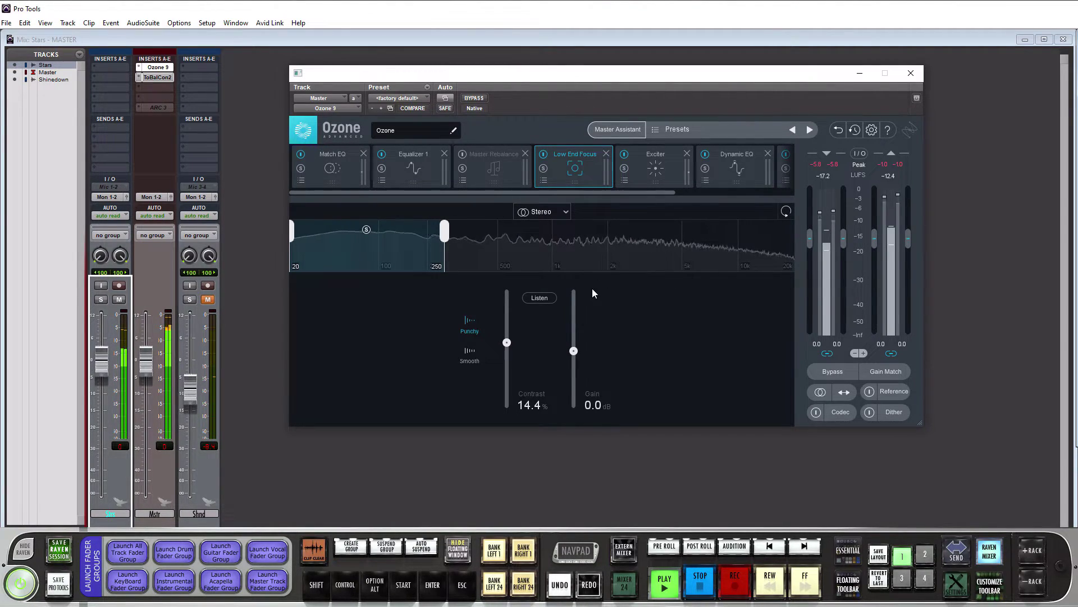
# Try a Low End Focus gain of 0.3 dB, return it to 0.0 dB, and compare the module off and on.
pyautogui.moveTo(573, 351)
pyautogui.mouseDown()
pyautogui.moveTo(573, 306)
pyautogui.moveTo(575, 349)
pyautogui.mouseUp()
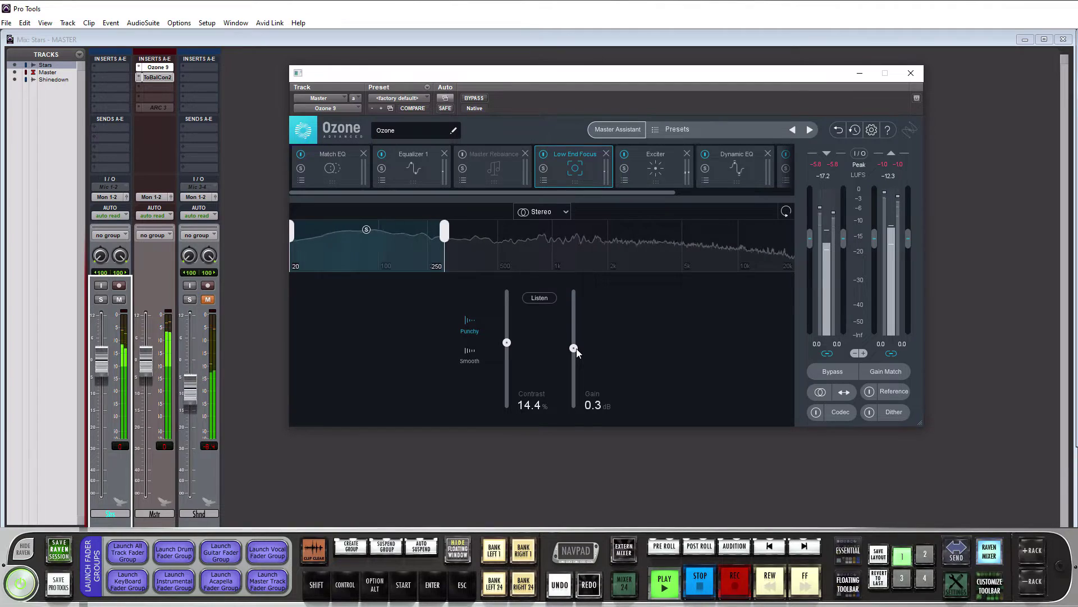
pyautogui.moveTo(576, 348); pyautogui.dragTo(575, 351)
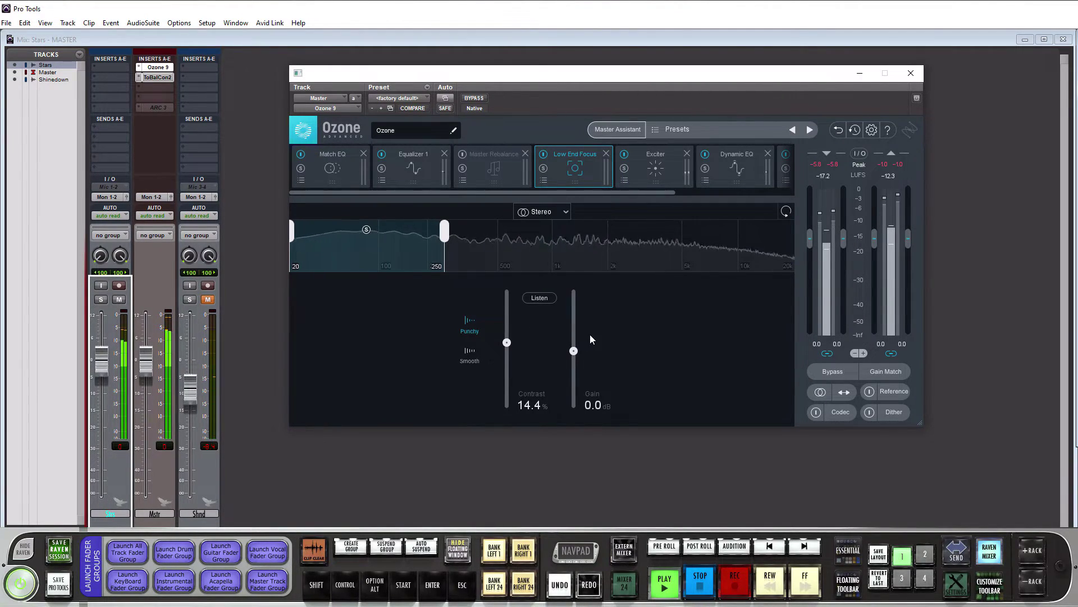
pyautogui.press('space')
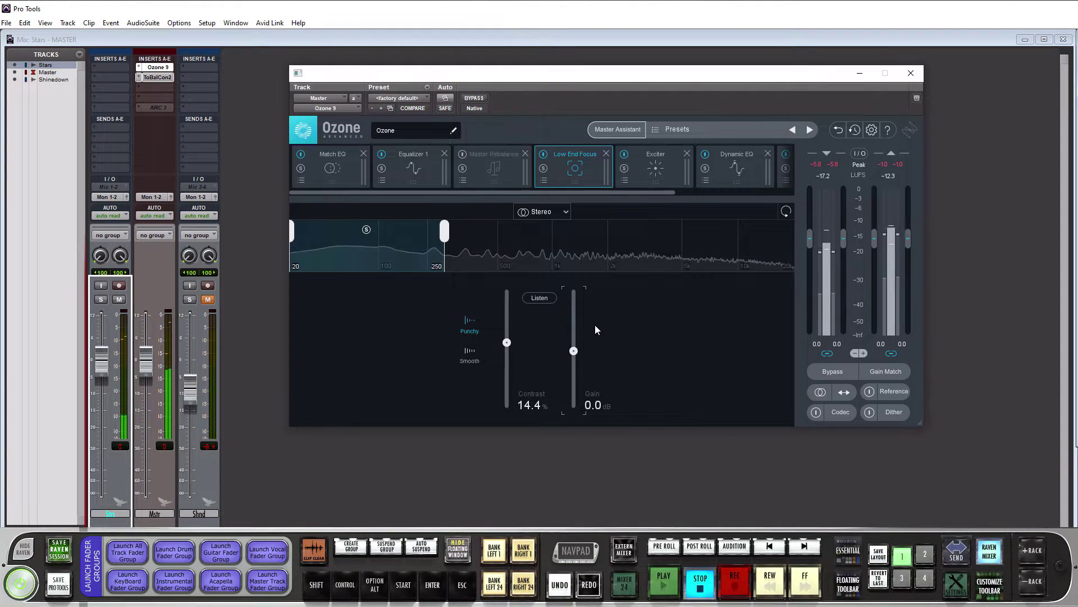
pyautogui.press('space')
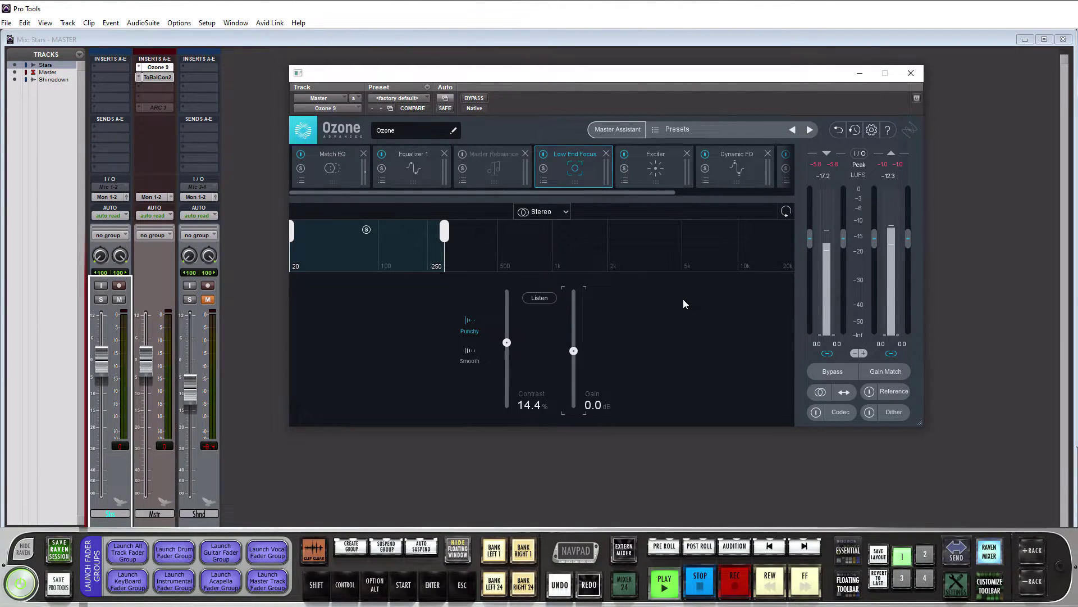
pyautogui.click(544, 153)
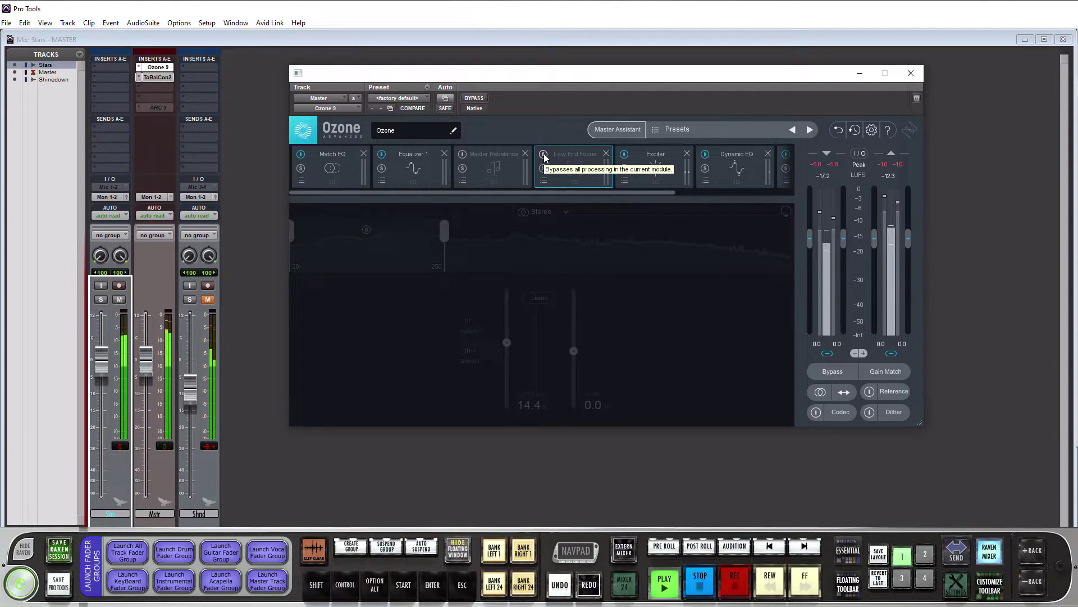
pyautogui.click(544, 154)
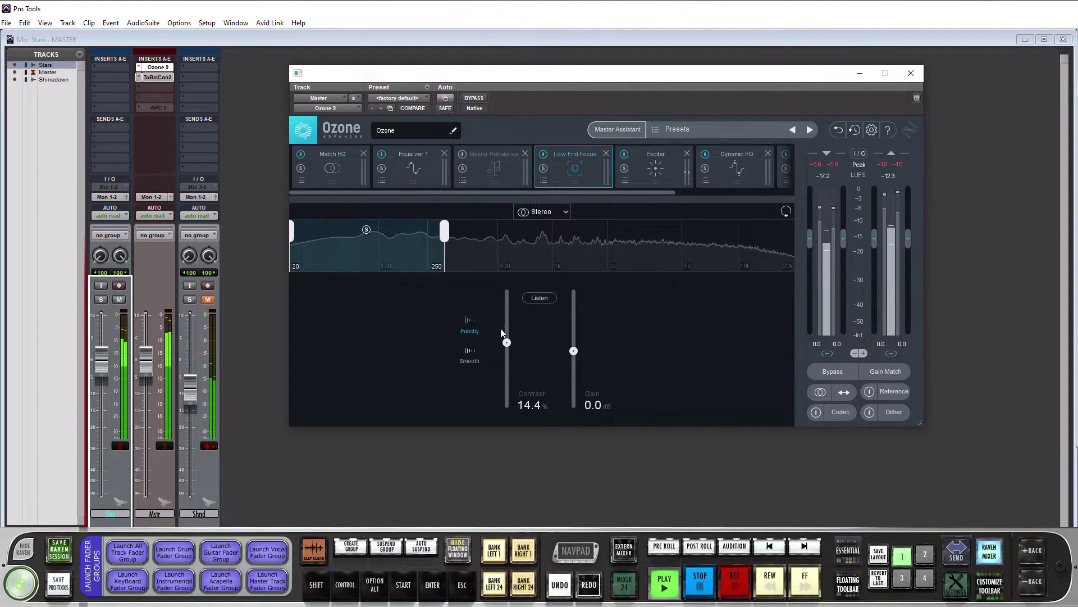
# Try a Low End Focus contrast of 84.6%, return it to 14.4%, and stop playback.
pyautogui.moveTo(507, 342); pyautogui.dragTo(507, 302)
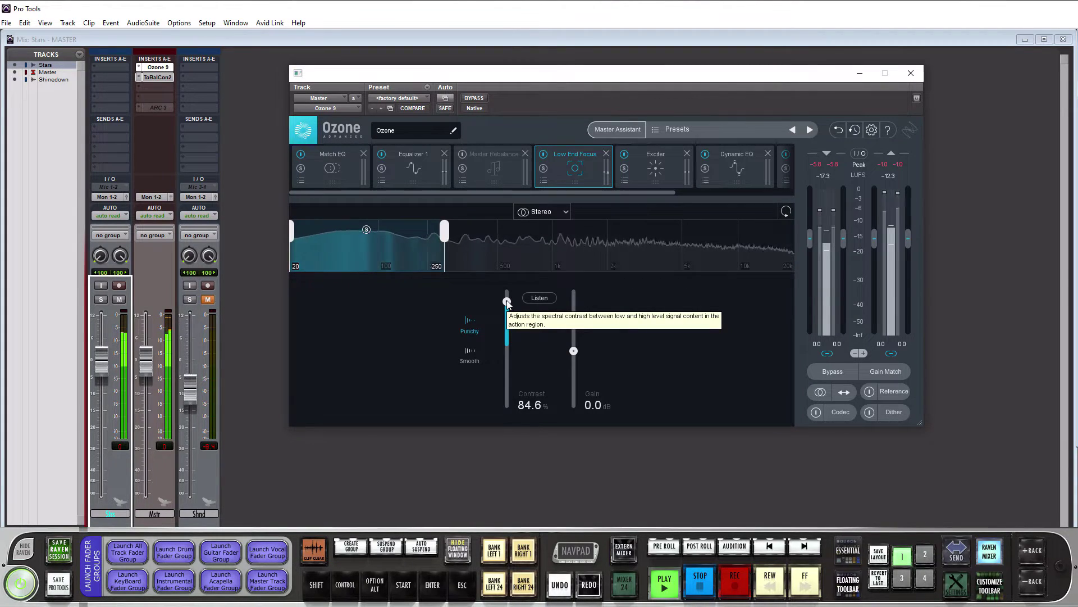
pyautogui.moveTo(508, 301); pyautogui.dragTo(510, 343)
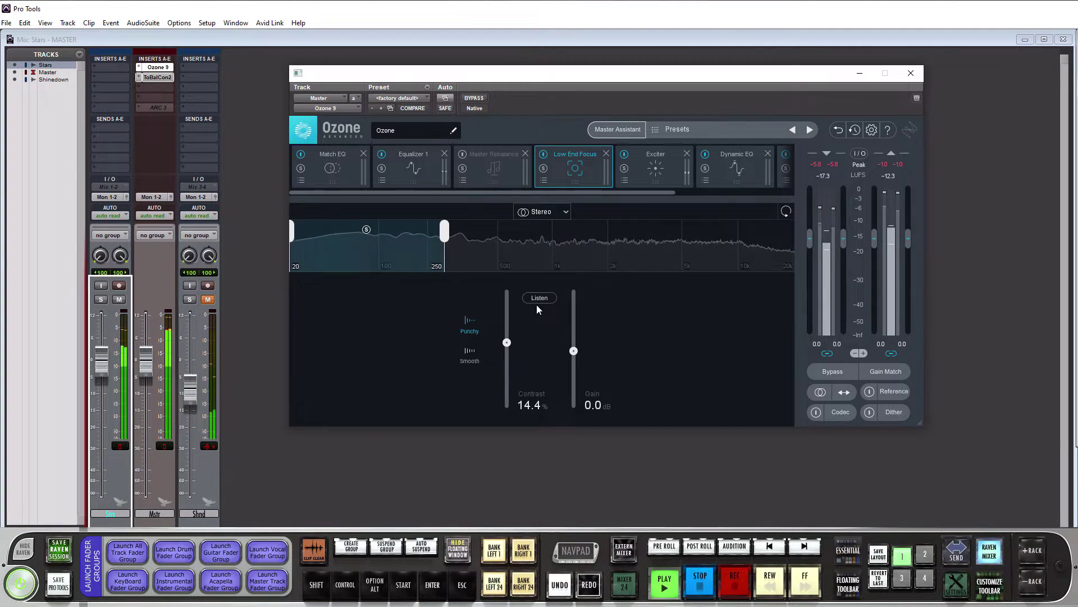
pyautogui.press('space')
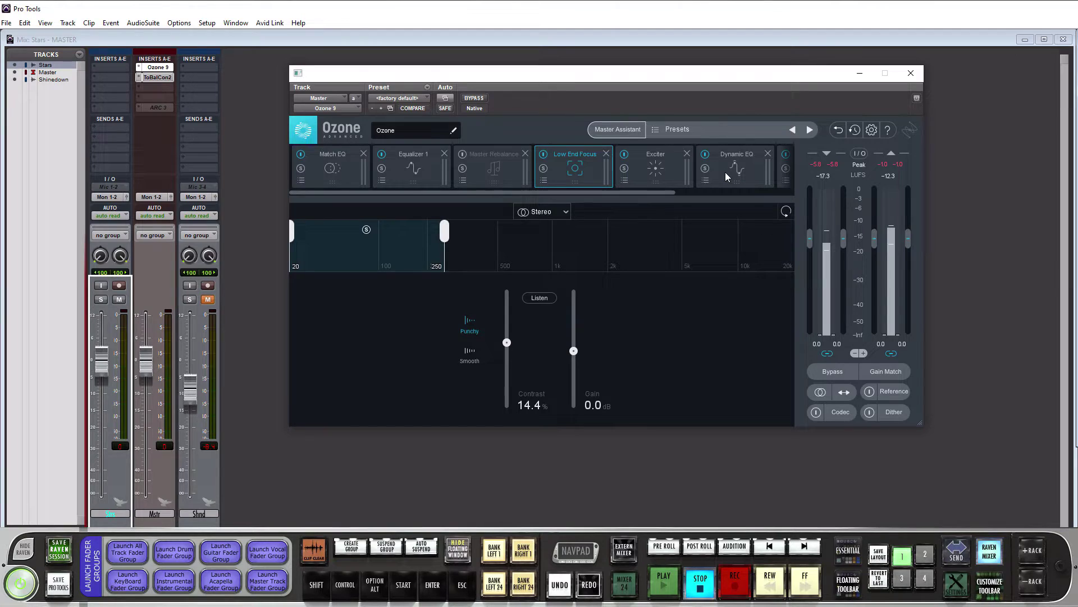
# Turn on the Master Rebalance module, play the song, try a Vocals gain of 7.0 dB, and bring it back to -0.1 dB.
pyautogui.click(489, 173)
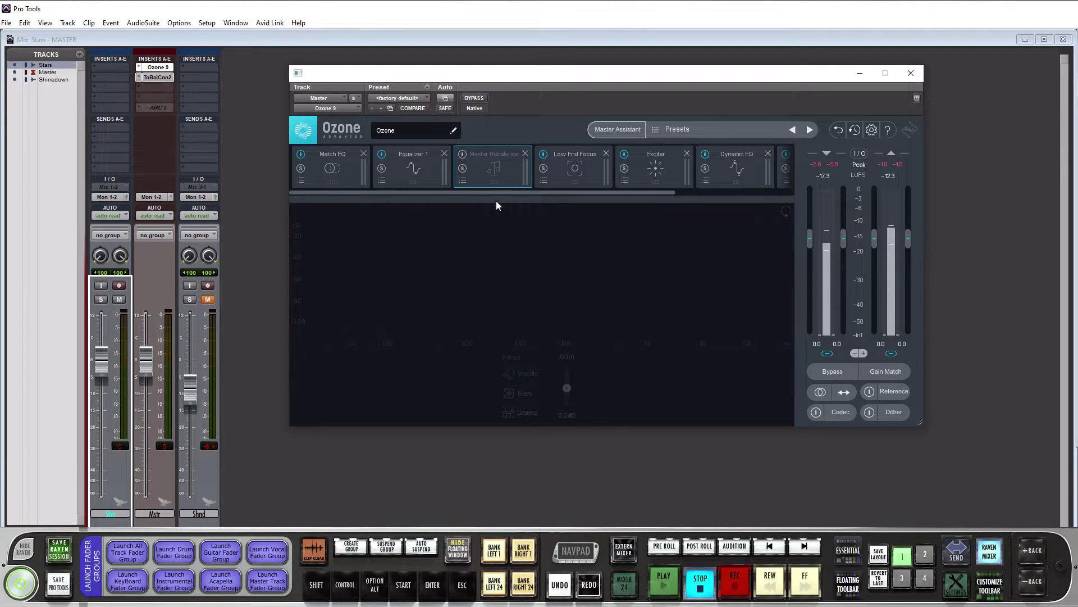
pyautogui.click(461, 154)
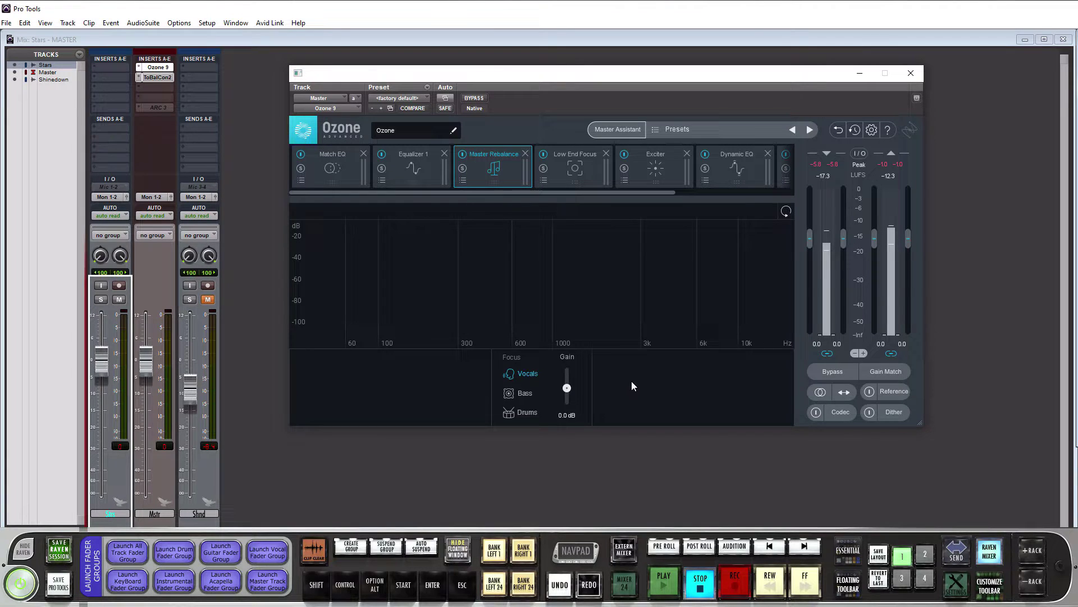
pyautogui.press('space')
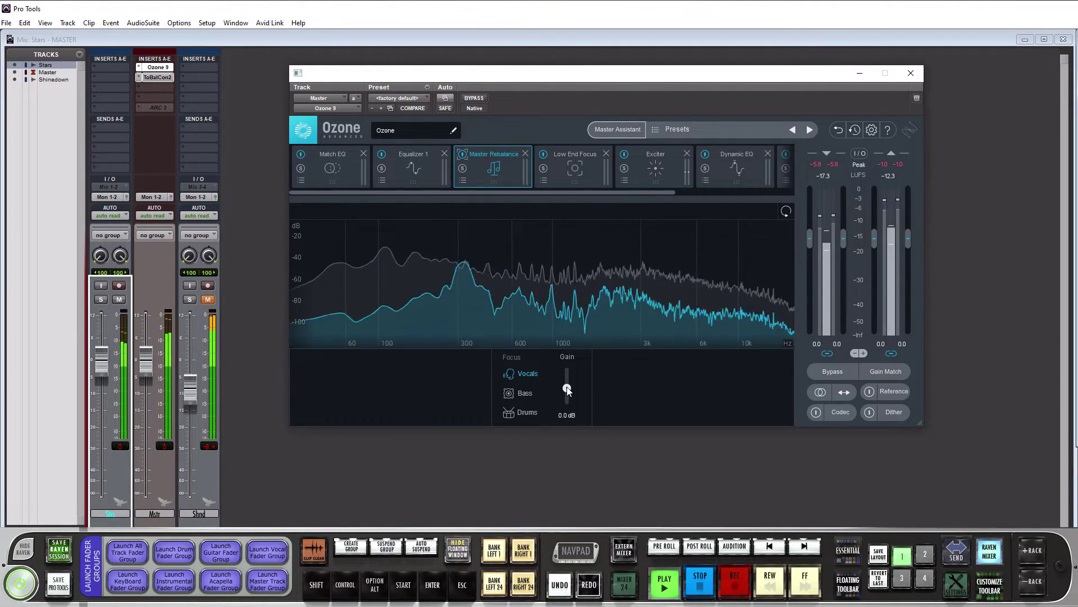
pyautogui.moveTo(567, 389); pyautogui.dragTo(568, 375)
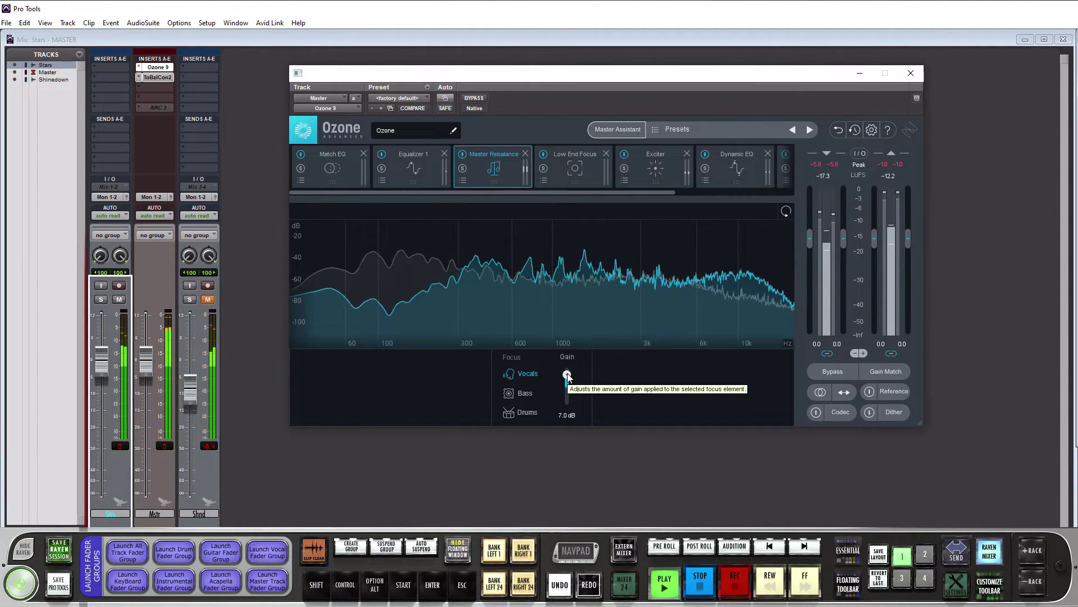
pyautogui.moveTo(567, 375); pyautogui.dragTo(568, 391)
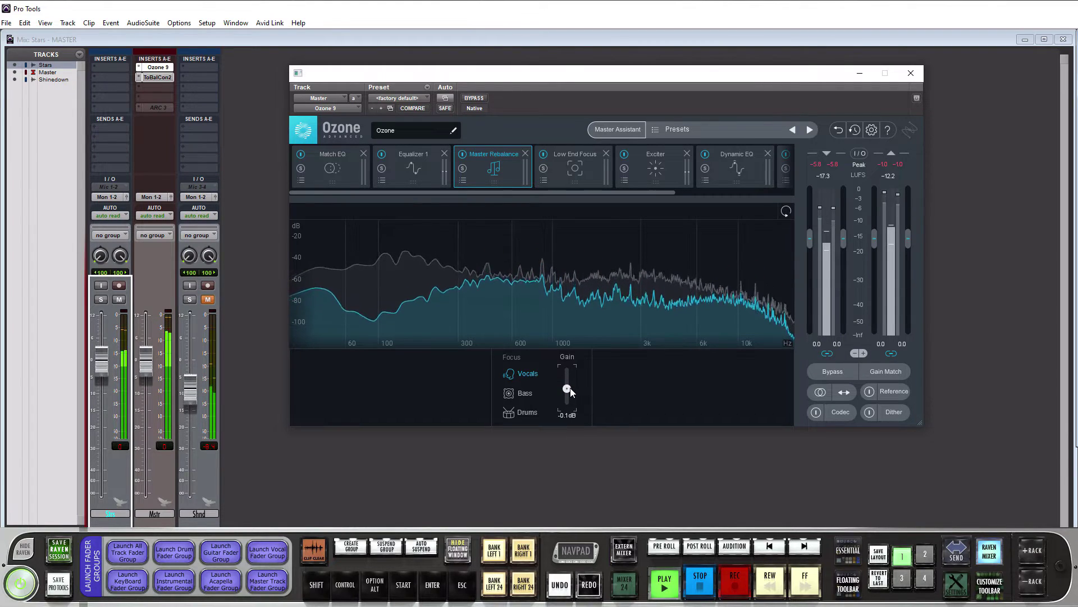
# Try gain changes on the Bass focus and a 6.7 dB boost on Drums, and bring the Drums gain back to 0.1 dB.
pyautogui.click(527, 393)
pyautogui.moveTo(568, 388)
pyautogui.mouseDown()
pyautogui.moveTo(568, 372)
pyautogui.moveTo(569, 391)
pyautogui.mouseUp()
pyautogui.click(524, 410)
pyautogui.moveTo(567, 387); pyautogui.dragTo(567, 375)
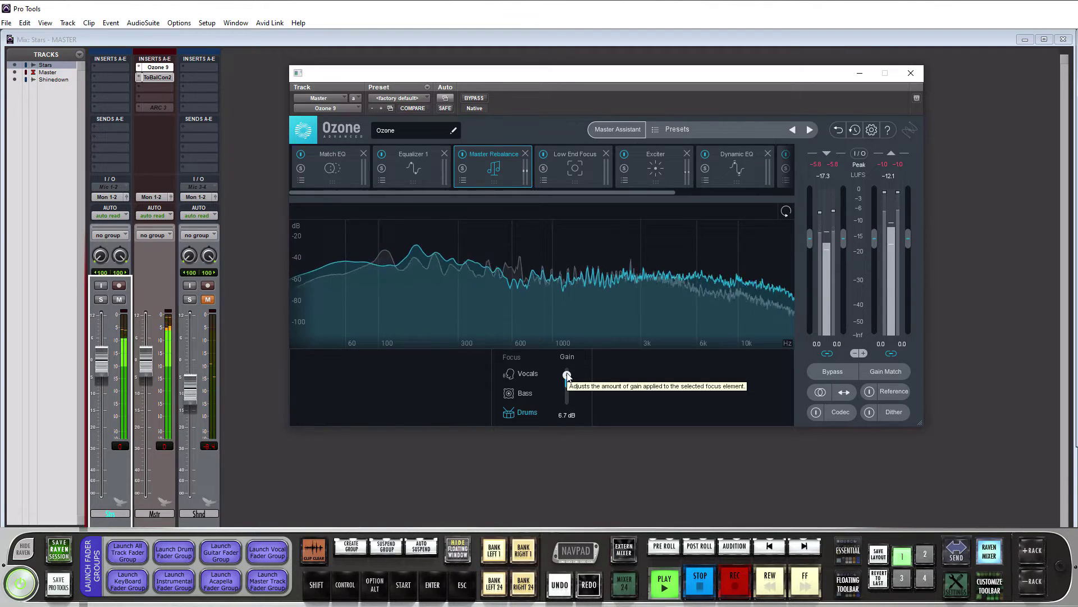
pyautogui.moveTo(567, 374); pyautogui.dragTo(567, 375)
pyautogui.moveTo(568, 378); pyautogui.dragTo(567, 388)
# Stop playback and remove the Master Rebalance module from the Ozone chain.
pyautogui.press('space')
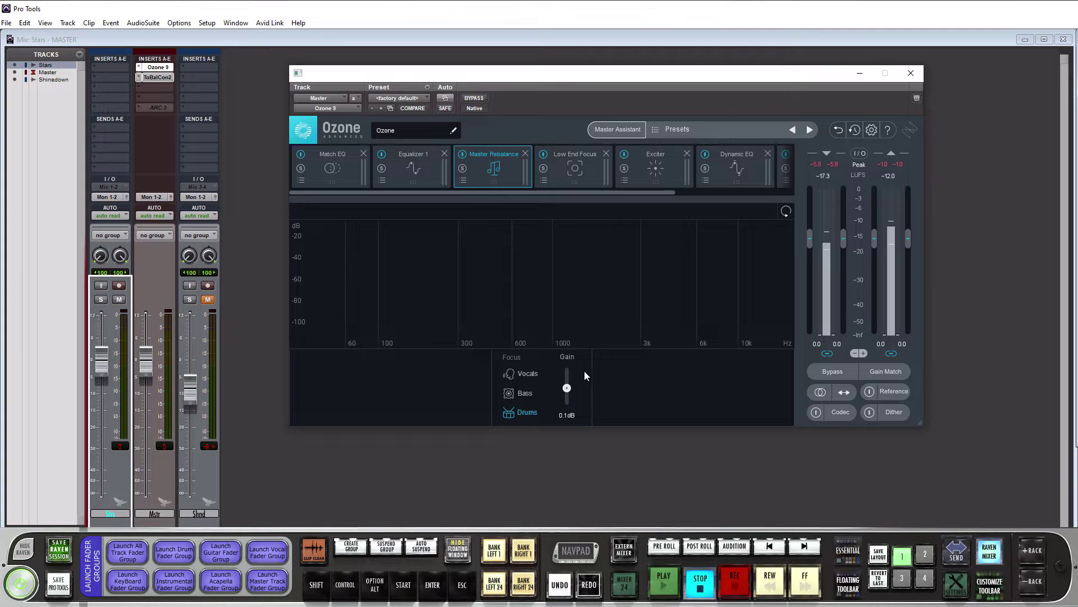
pyautogui.click(526, 154)
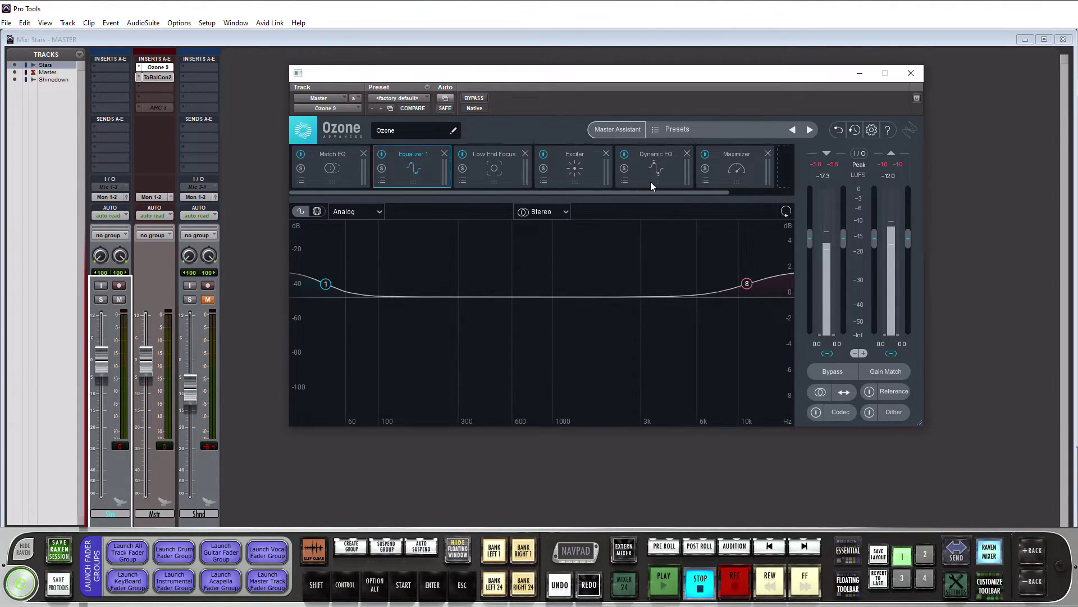
# Open Tonal Balance Control 2 from the Master track's inserts and arrange it beside the Ozone window.
pyautogui.moveTo(520, 69); pyautogui.dragTo(389, 91)
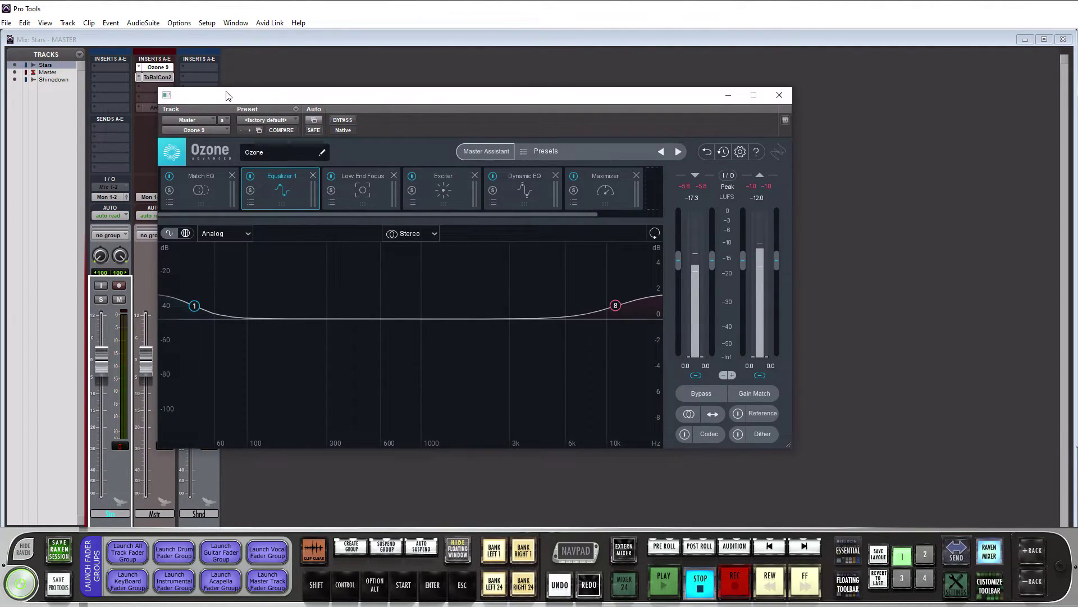
pyautogui.click(150, 77)
pyautogui.moveTo(716, 118); pyautogui.dragTo(818, 152)
pyautogui.moveTo(473, 95); pyautogui.dragTo(403, 49)
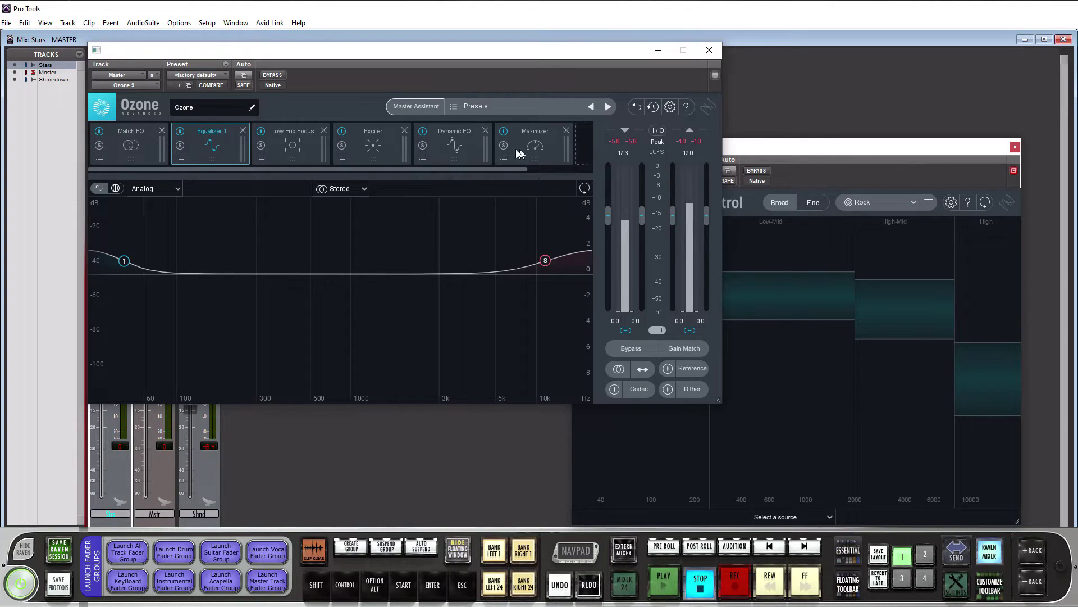
pyautogui.moveTo(778, 147); pyautogui.dragTo(801, 149)
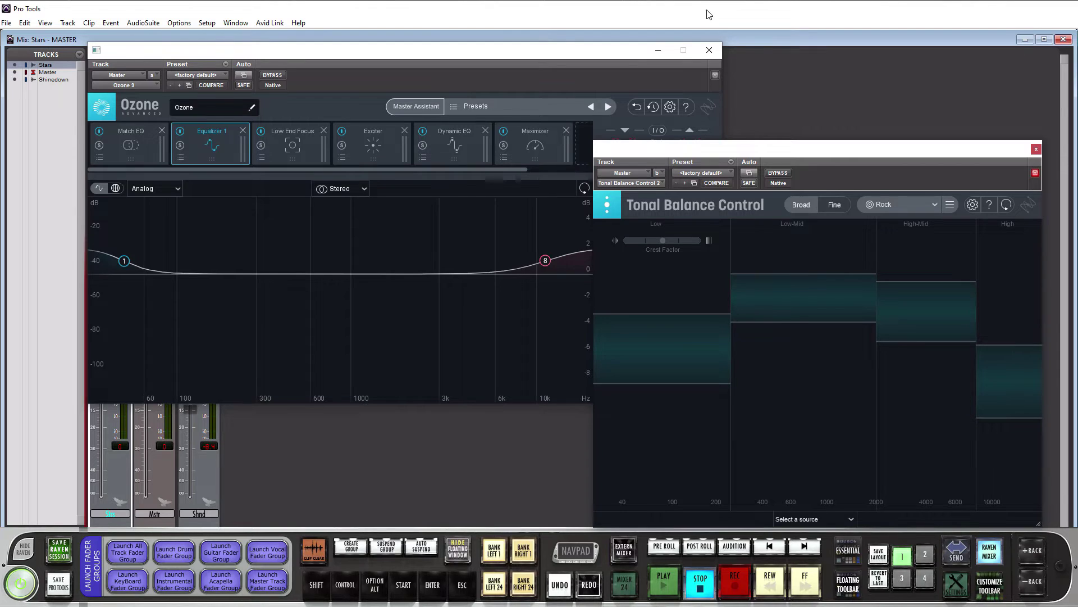
# Play the song and check Ozone's output levels and the mix's tonal balance against the Rock target ranges.
pyautogui.press('space')
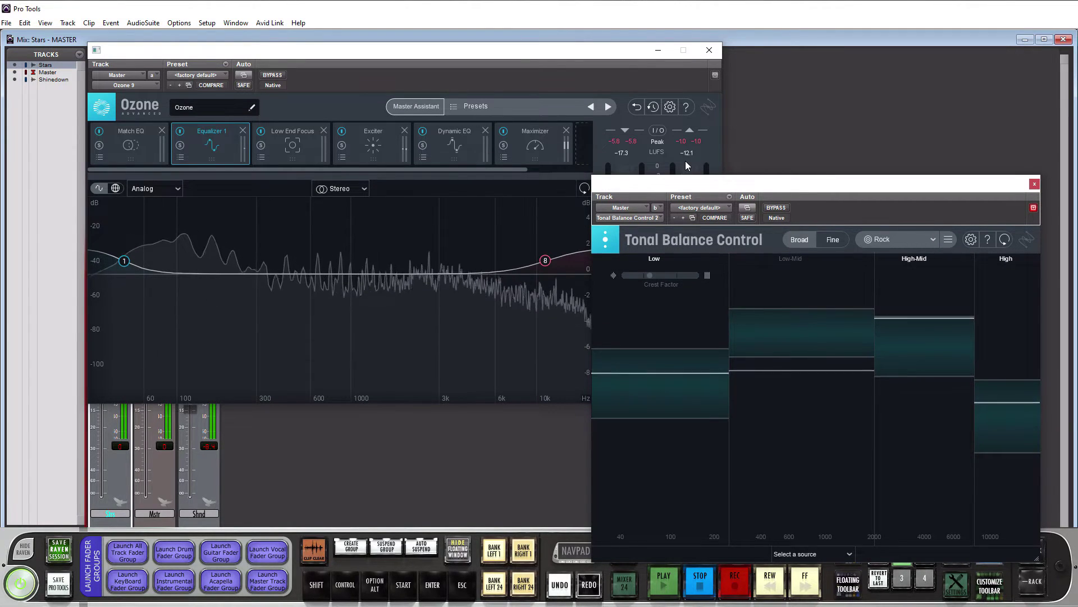
pyautogui.click(683, 157)
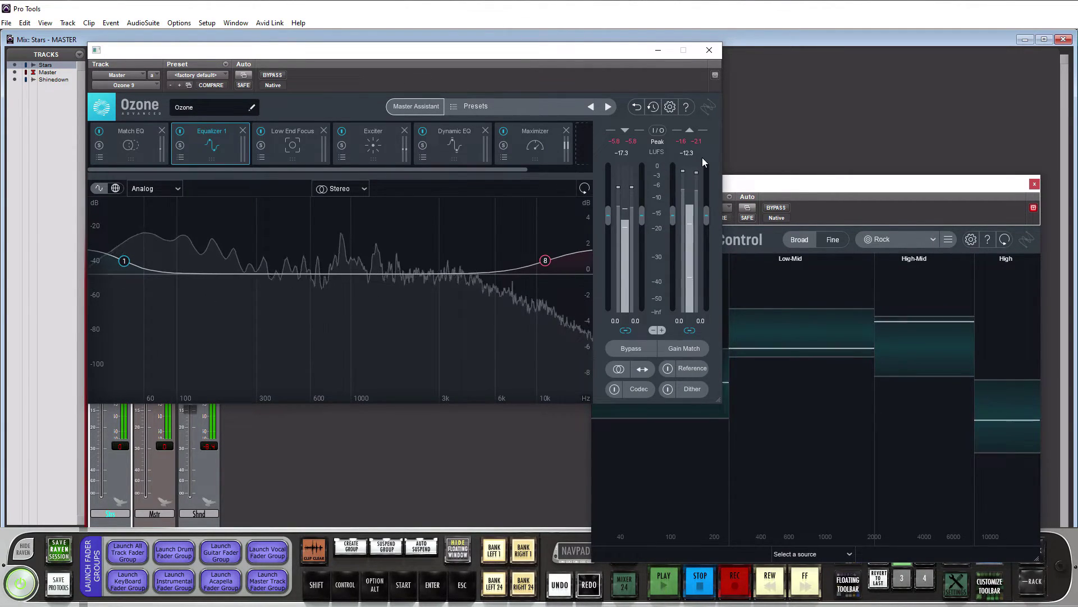
pyautogui.click(756, 187)
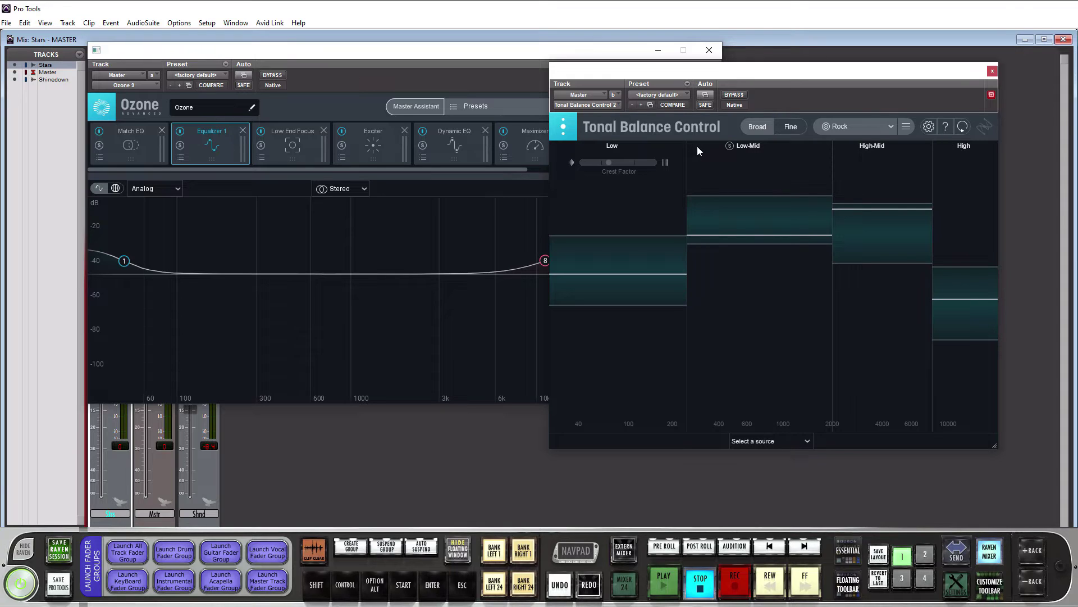
# Choose Ozone Equalizer 1 as the source in Tonal Balance Control.
pyautogui.moveTo(705, 145)
pyautogui.click(807, 442)
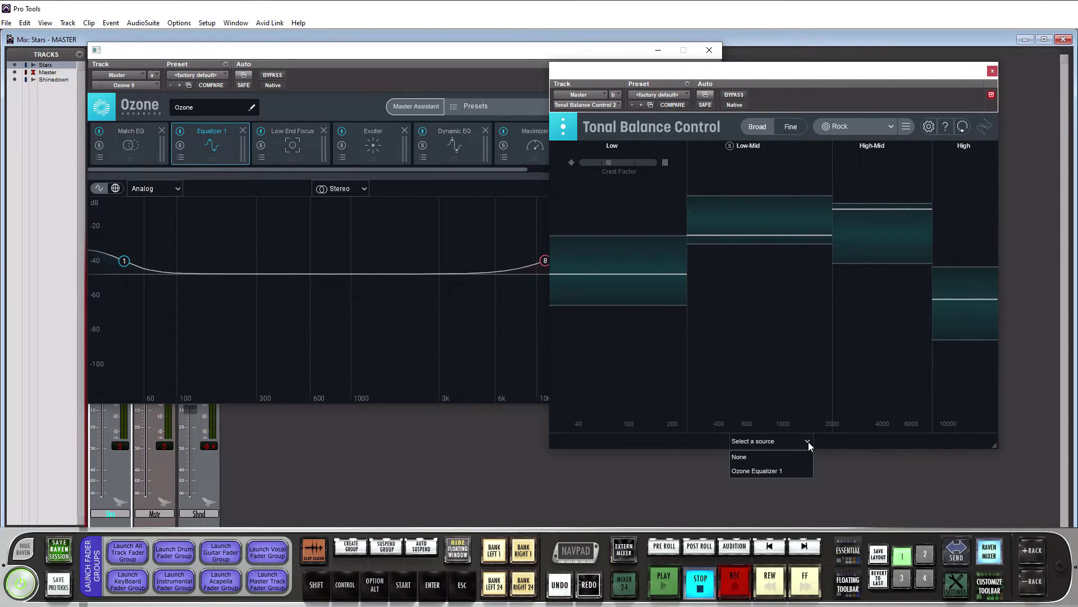
pyautogui.click(760, 473)
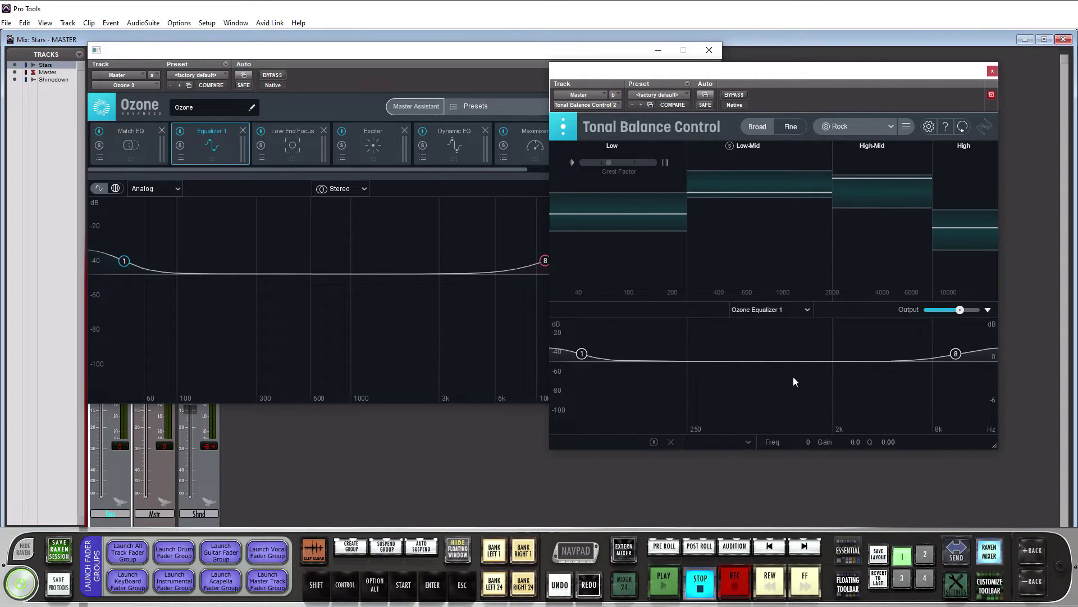
# Try adding an equalizer band at 1735 Hz in Ozone's Equalizer 1, and delete it.
pyautogui.moveTo(388, 274)
pyautogui.mouseDown()
pyautogui.moveTo(387, 240)
pyautogui.moveTo(395, 274)
pyautogui.mouseUp()
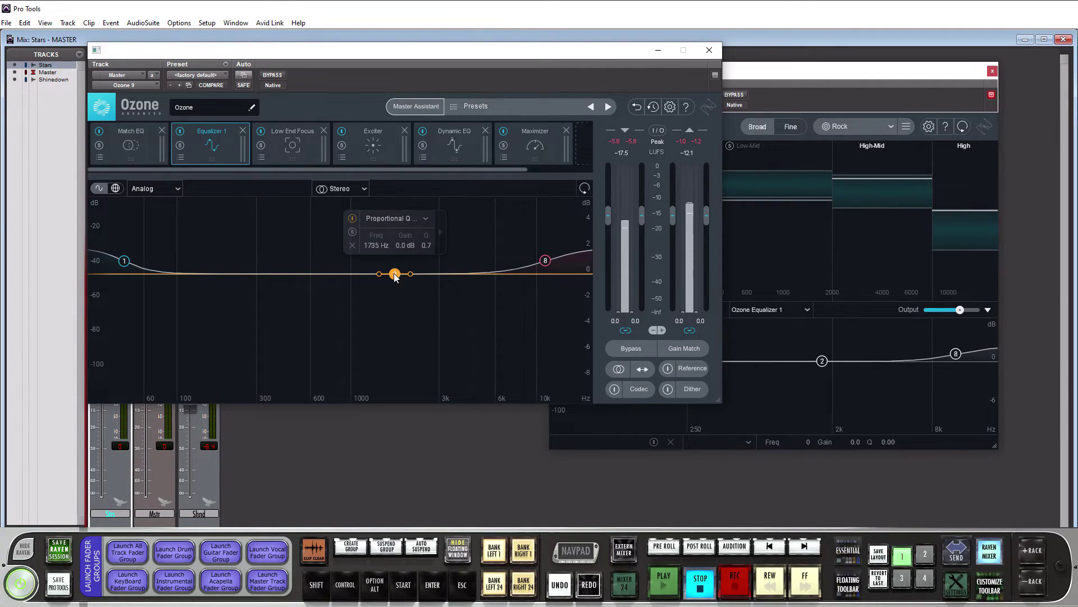
pyautogui.click(353, 247)
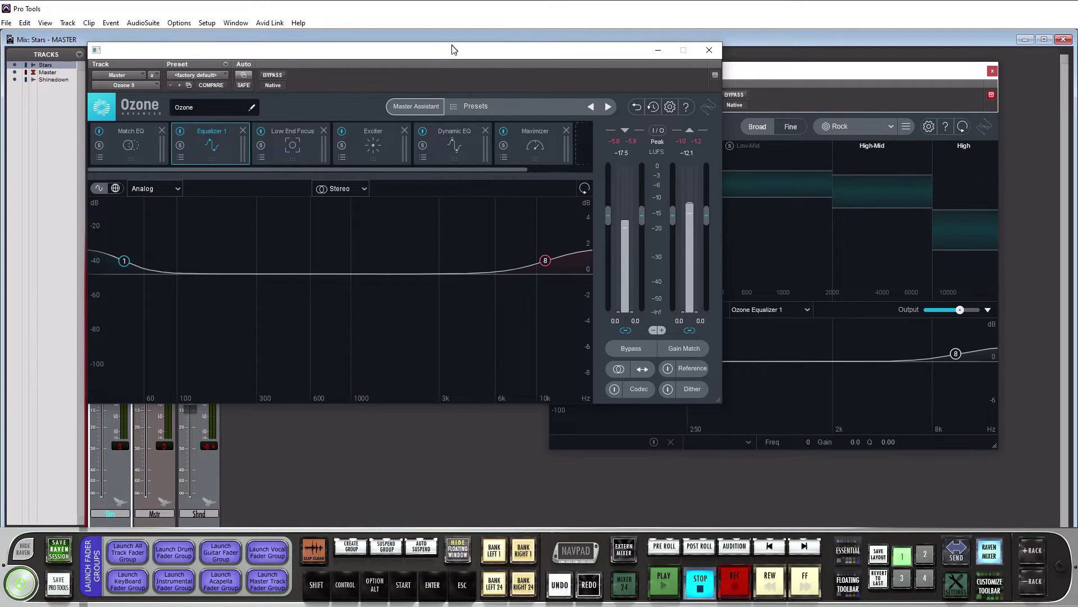
# Bring the Edit window into view and close the Ozone and Tonal Balance Control windows.
pyautogui.moveTo(1077, 40); pyautogui.dragTo(288, 76)
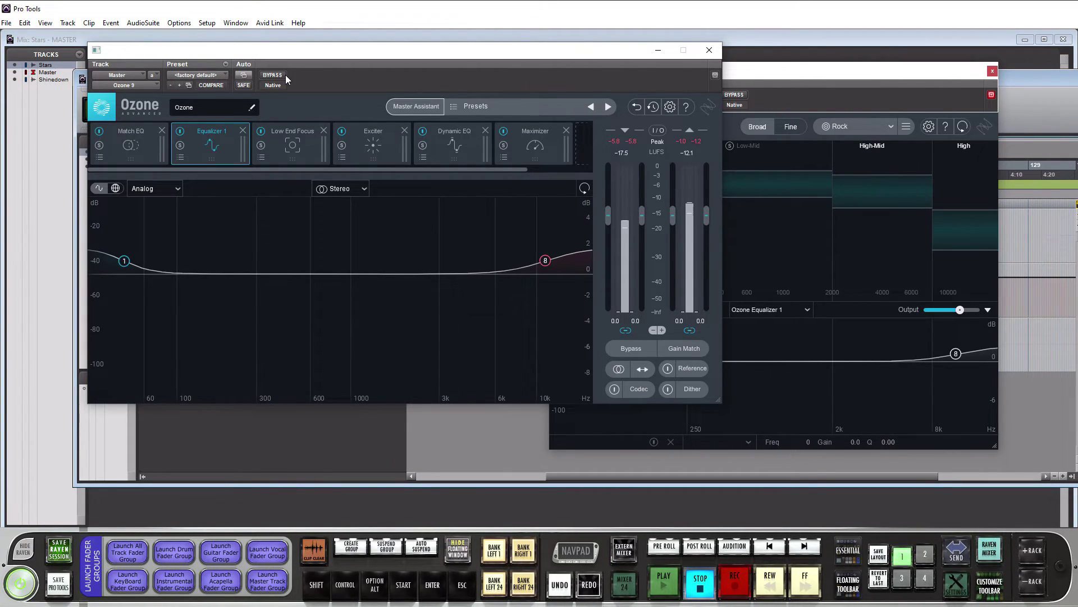
pyautogui.click(709, 51)
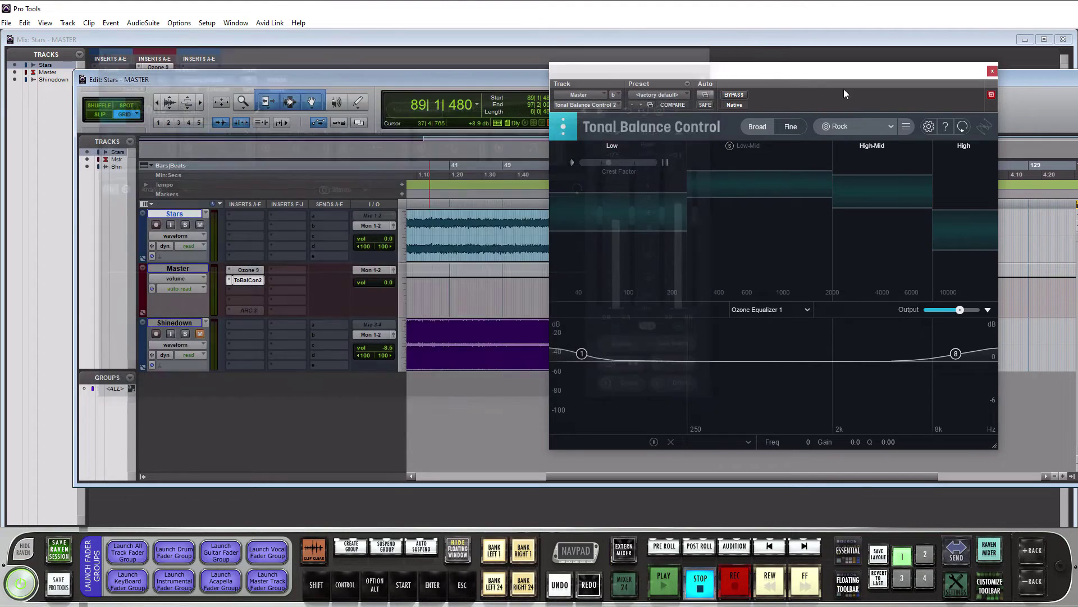
pyautogui.click(993, 71)
pyautogui.moveTo(511, 78); pyautogui.dragTo(411, 65)
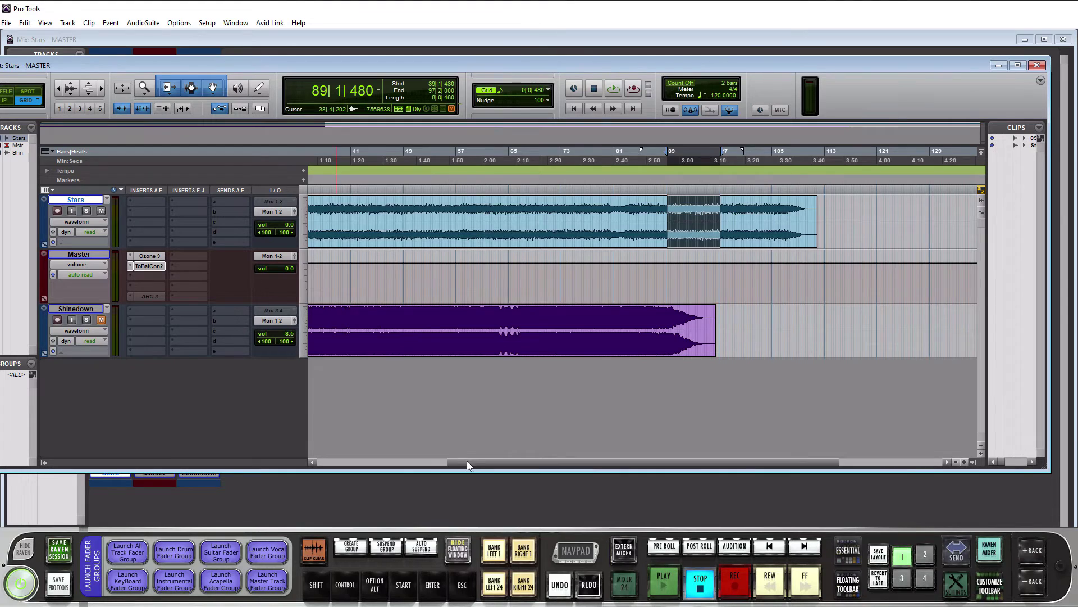
# Place the edit cursor at the song's very start, 1|1|000, and play the opening briefly.
pyautogui.moveTo(467, 461); pyautogui.dragTo(323, 467)
pyautogui.click(309, 189)
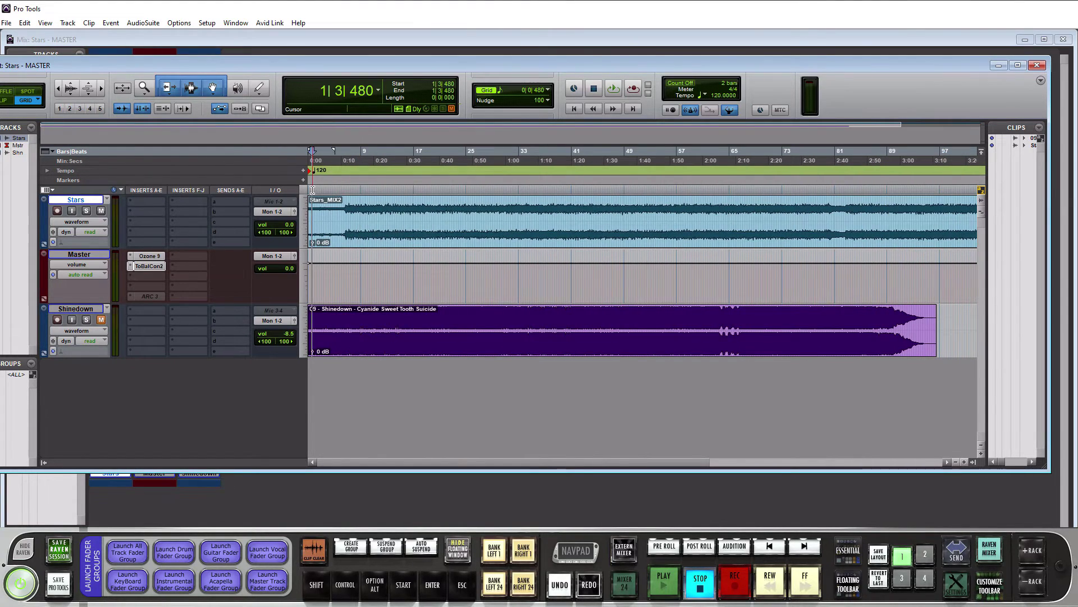
pyautogui.hotkey('ctrl', ']')
pyautogui.hotkey('ctrl', ']')
pyautogui.hotkey('ctrl', ']')
pyautogui.hotkey('ctrl', ']')
pyautogui.hotkey('ctrl', ']')
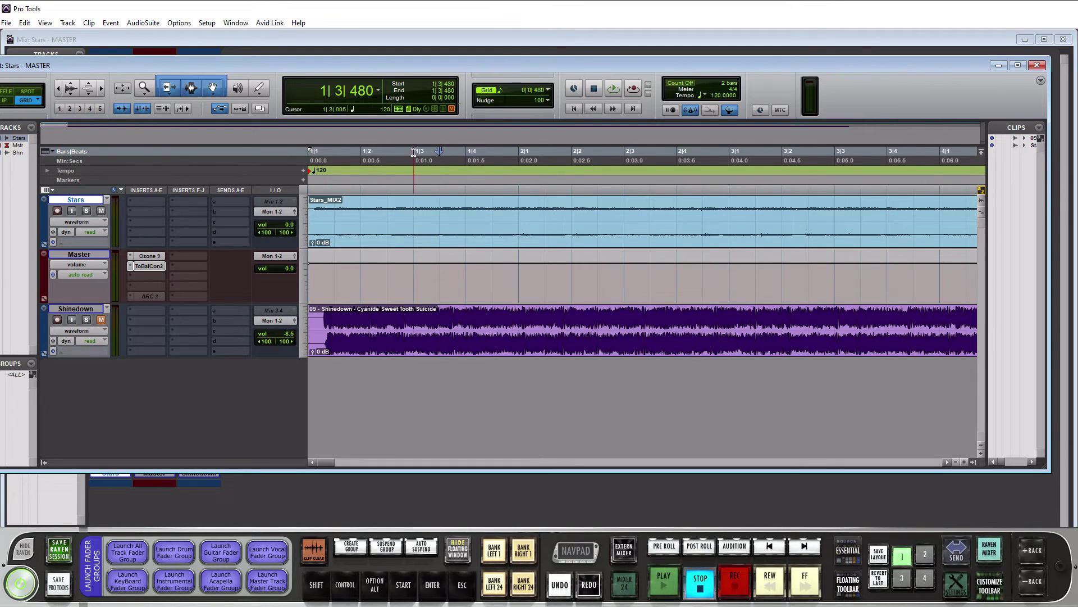
pyautogui.click(308, 200)
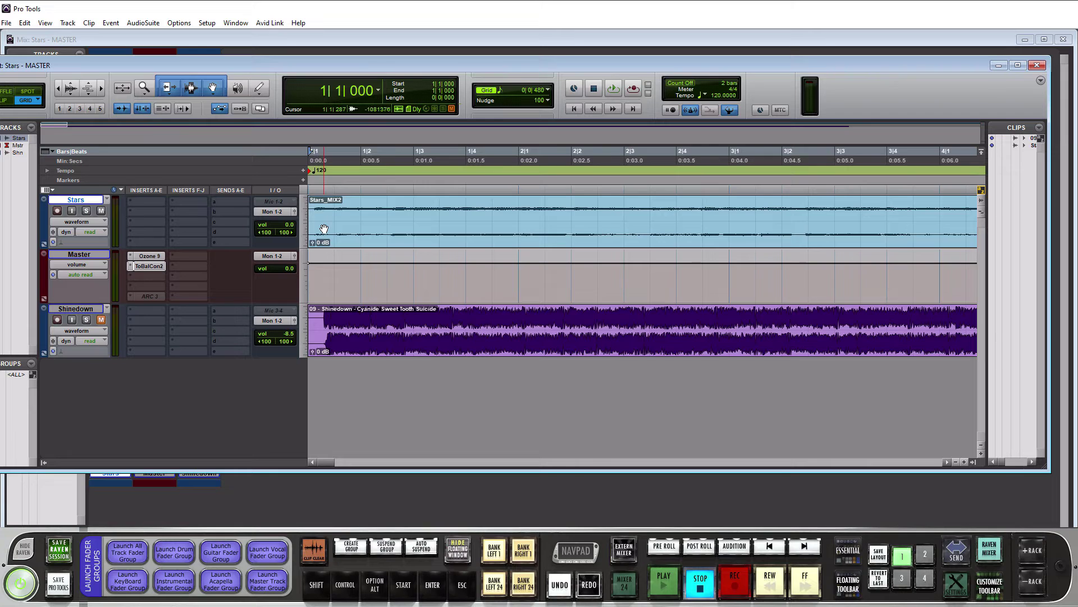
pyautogui.press('space')
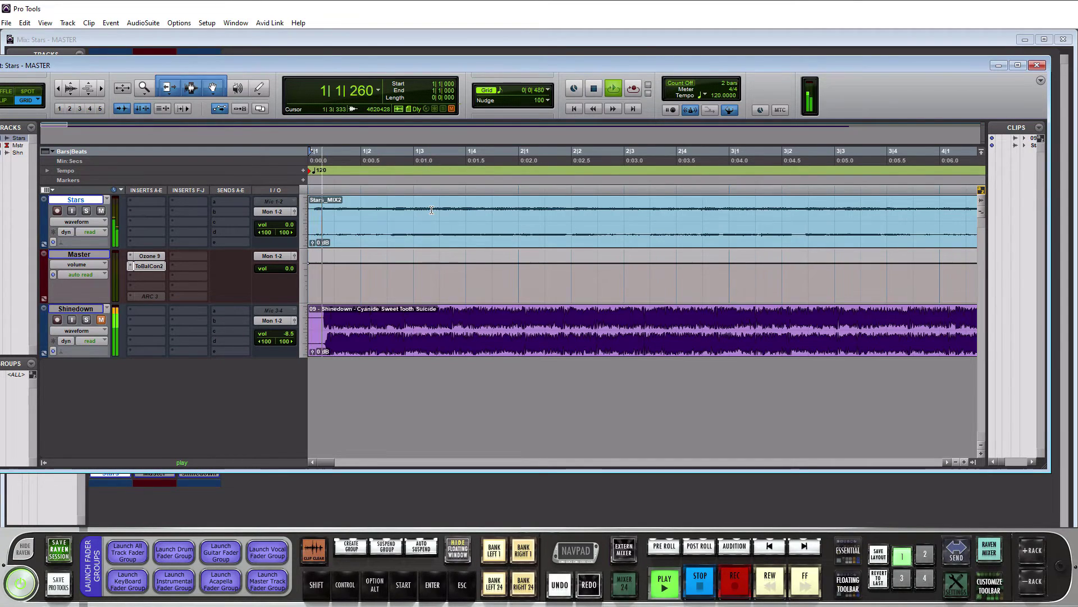
pyautogui.press('space')
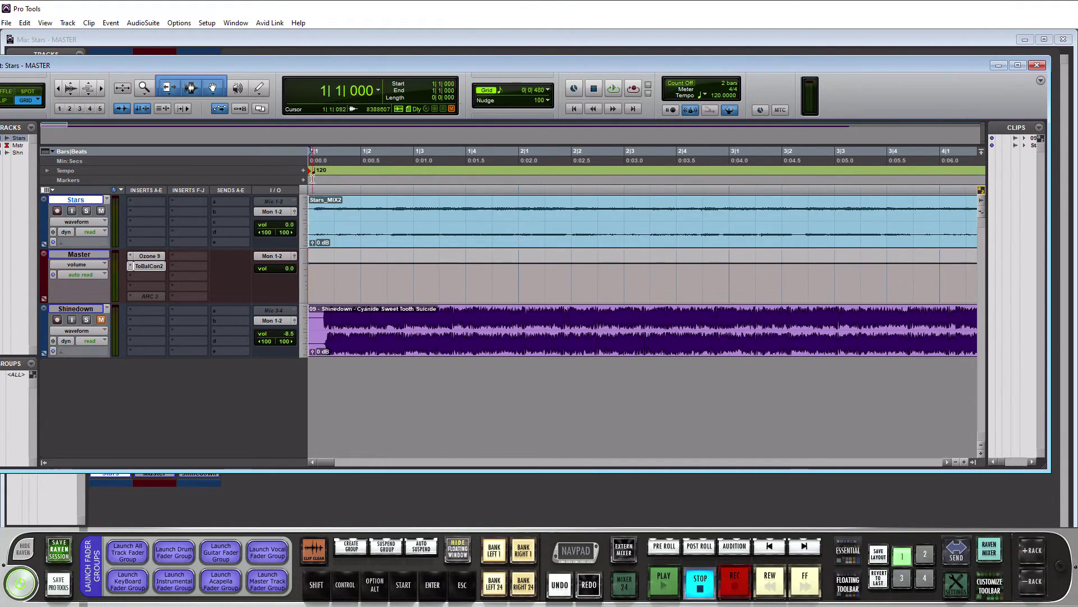
# Add a short fade-in to the start of the Stars_MIX2 clip, ending at about 1|1|072, and play the opening to check it.
pyautogui.moveTo(80, 56); pyautogui.dragTo(105, 48)
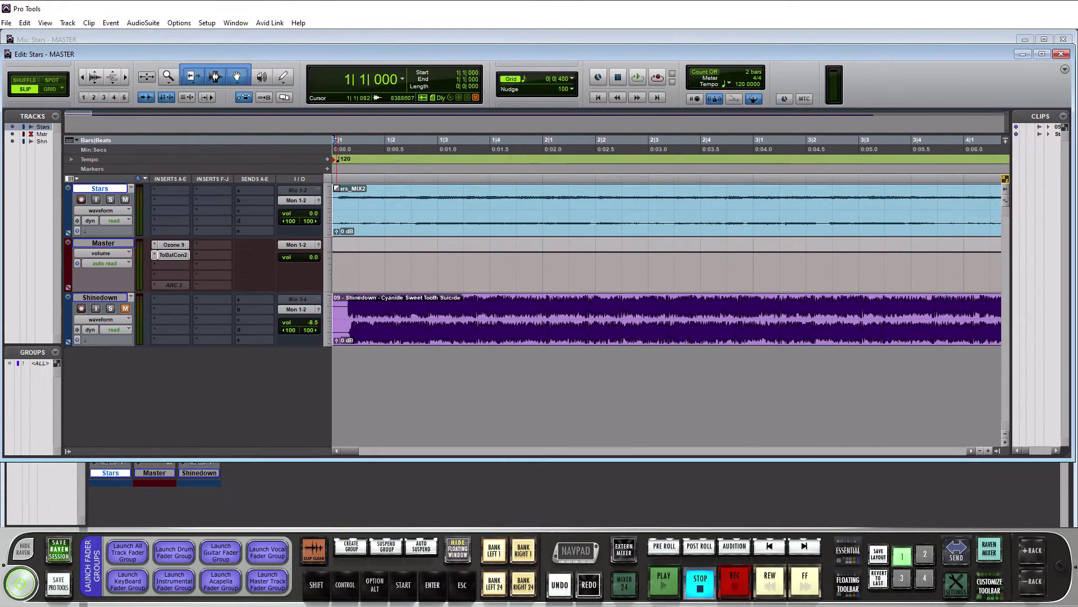
pyautogui.moveTo(334, 189); pyautogui.dragTo(336, 188)
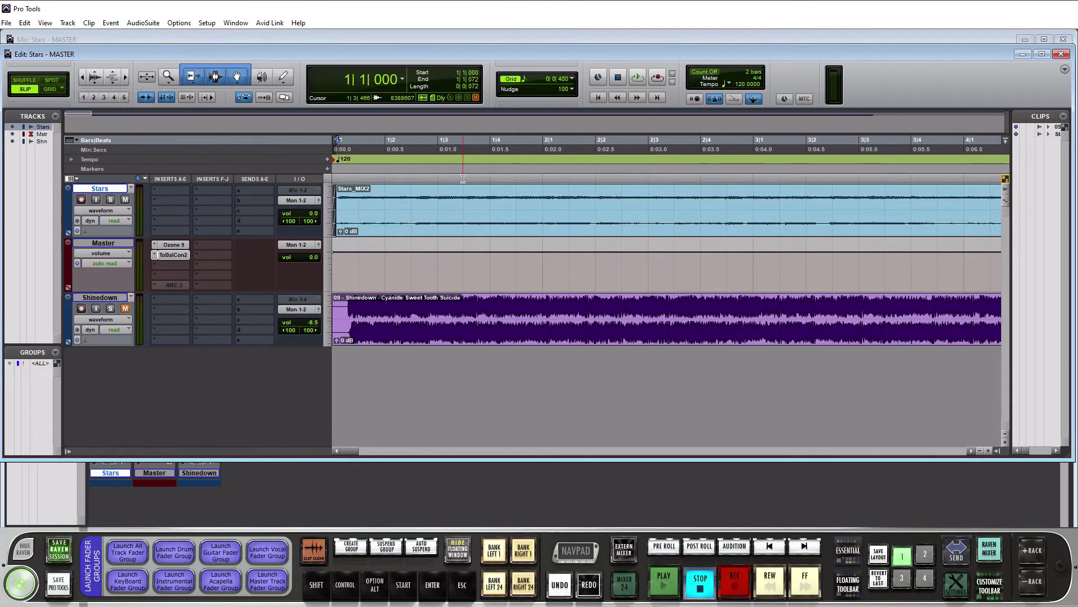
pyautogui.click(357, 175)
pyautogui.press('space')
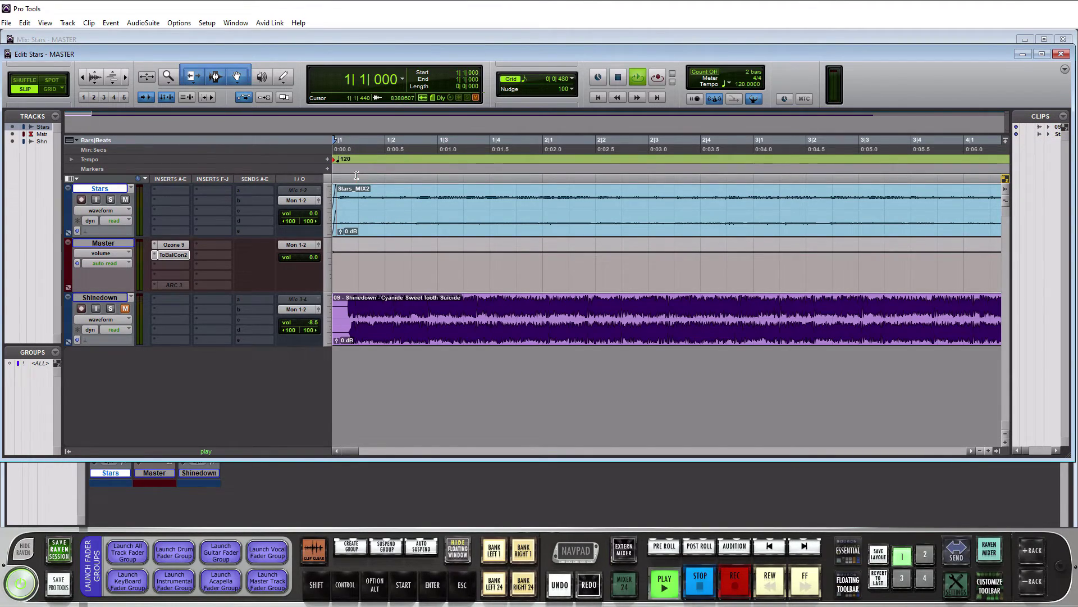
pyautogui.press('space')
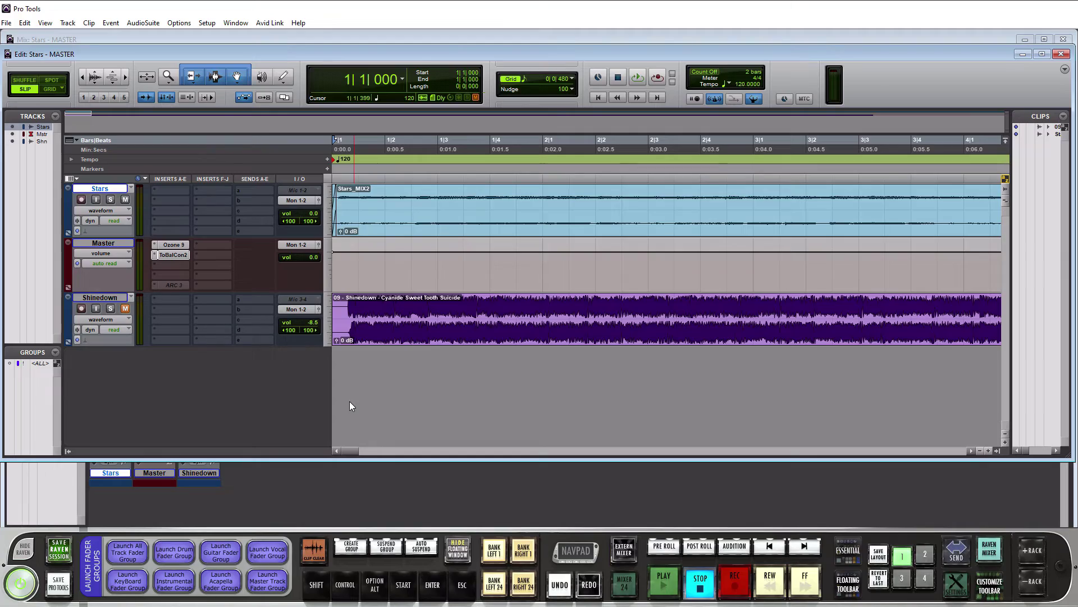
# Play the end of the song from 103|3|865 until past the final decay to check how it finishes.
pyautogui.moveTo(352, 449); pyautogui.dragTo(918, 451)
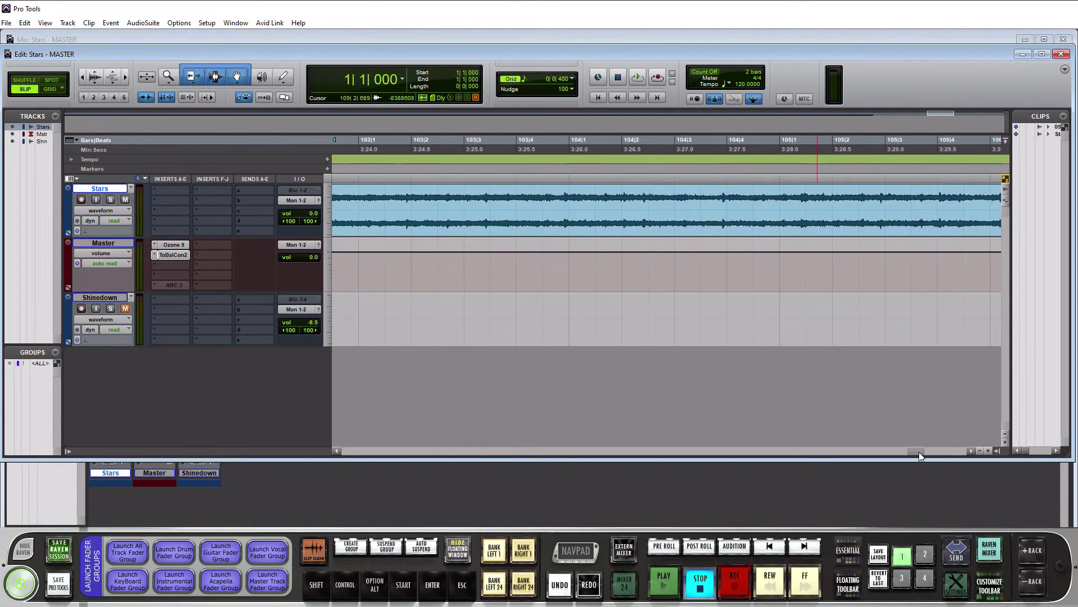
pyautogui.click(511, 176)
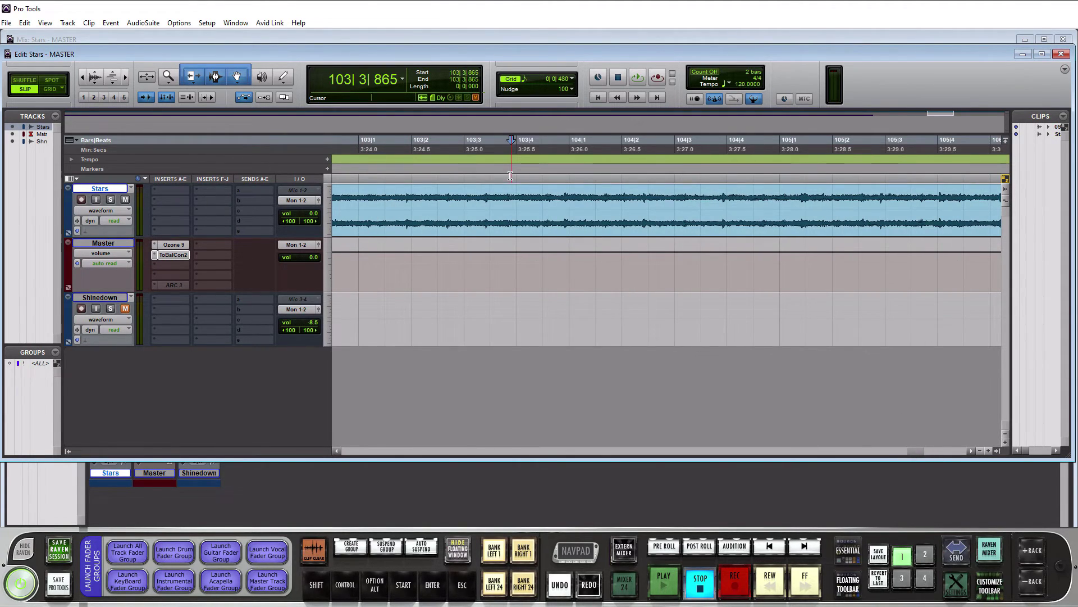
pyautogui.press('space')
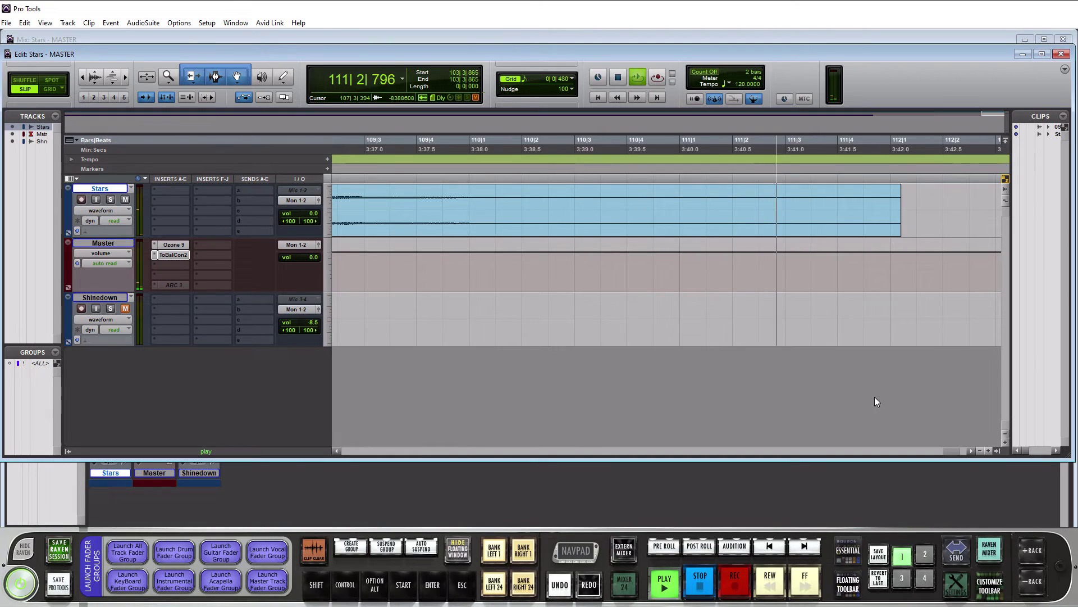
pyautogui.press('space')
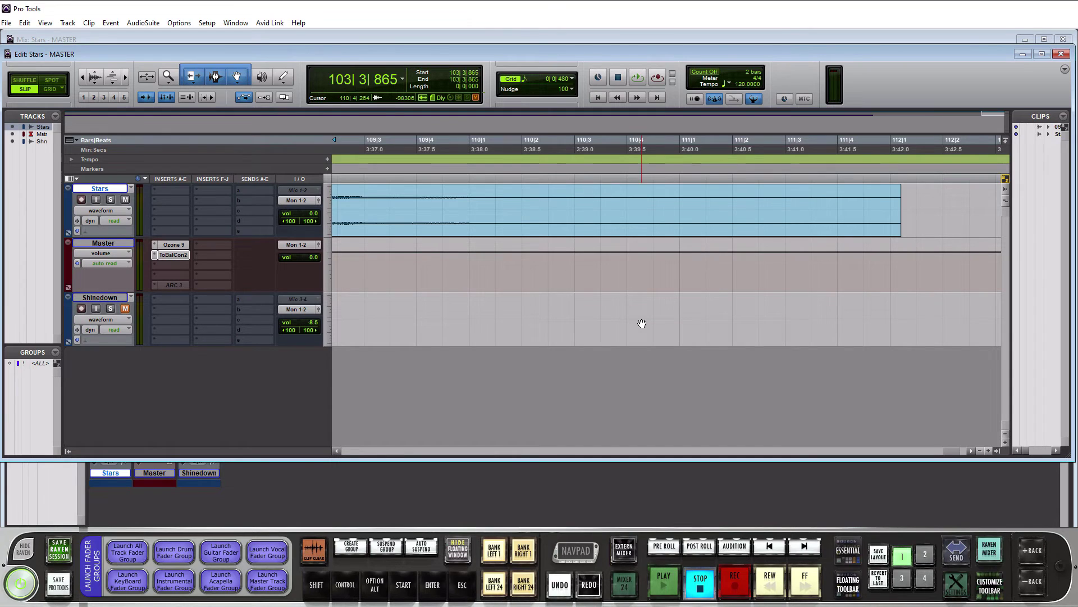
# Add a short fade-out to the end of the Stars_MIX2 clip, from about 112|1|133 to 112|1|208.
pyautogui.moveTo(900, 188); pyautogui.dragTo(898, 188)
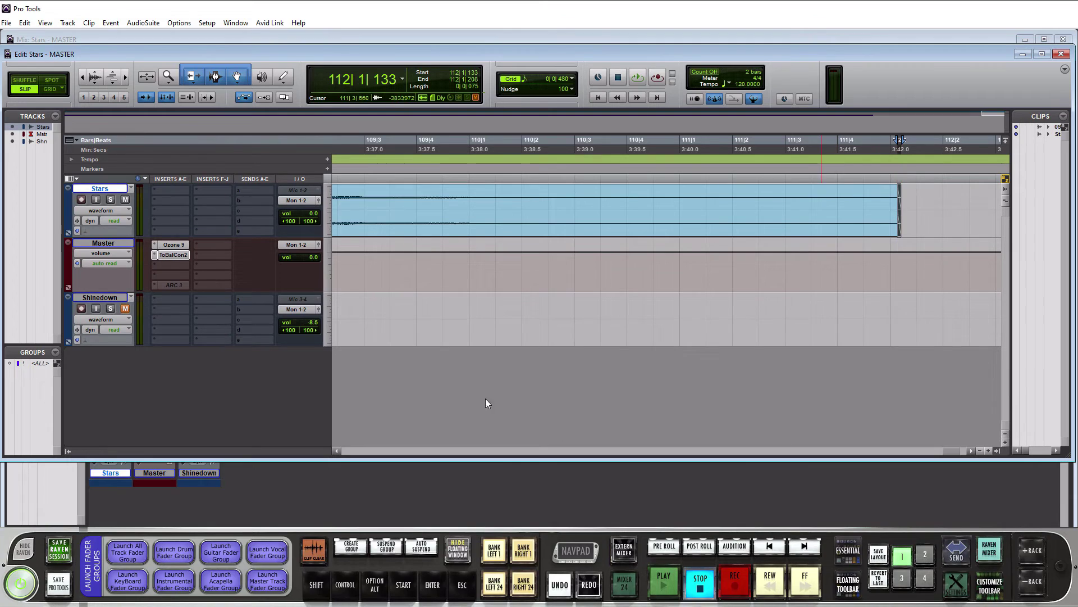
pyautogui.press('r')
pyautogui.press('r')
pyautogui.press('r')
pyautogui.press('r')
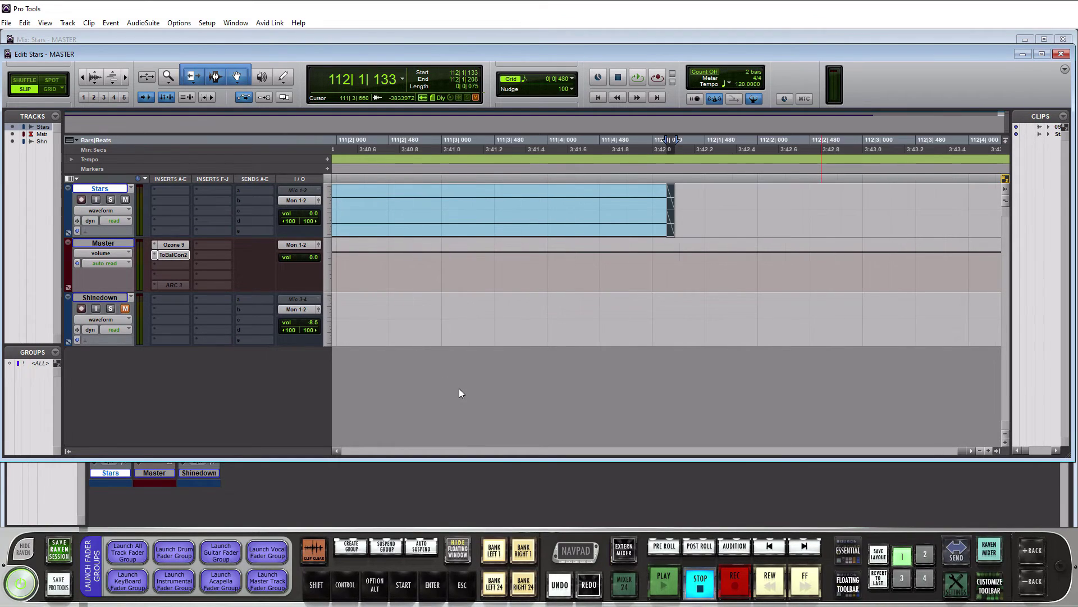
pyautogui.moveTo(758, 447); pyautogui.dragTo(308, 452)
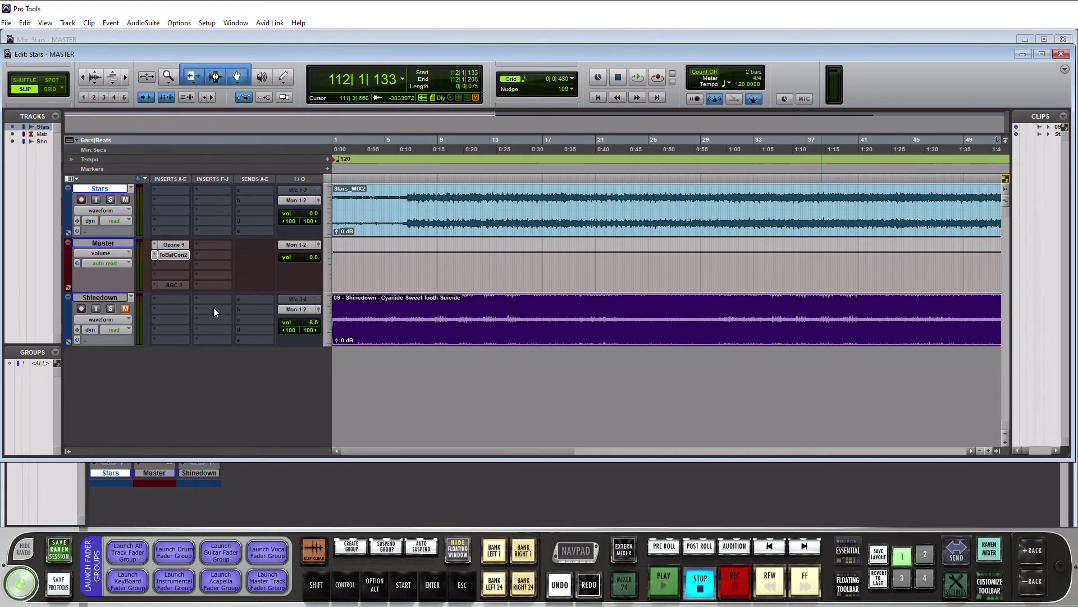
# Open Ozone 9 on the Master track and review the Match EQ, Equalizer 1, Low End Focus, Exciter, Dynamic EQ and Maximizer settings in order.
pyautogui.click(176, 246)
pyautogui.moveTo(356, 62); pyautogui.dragTo(328, 41)
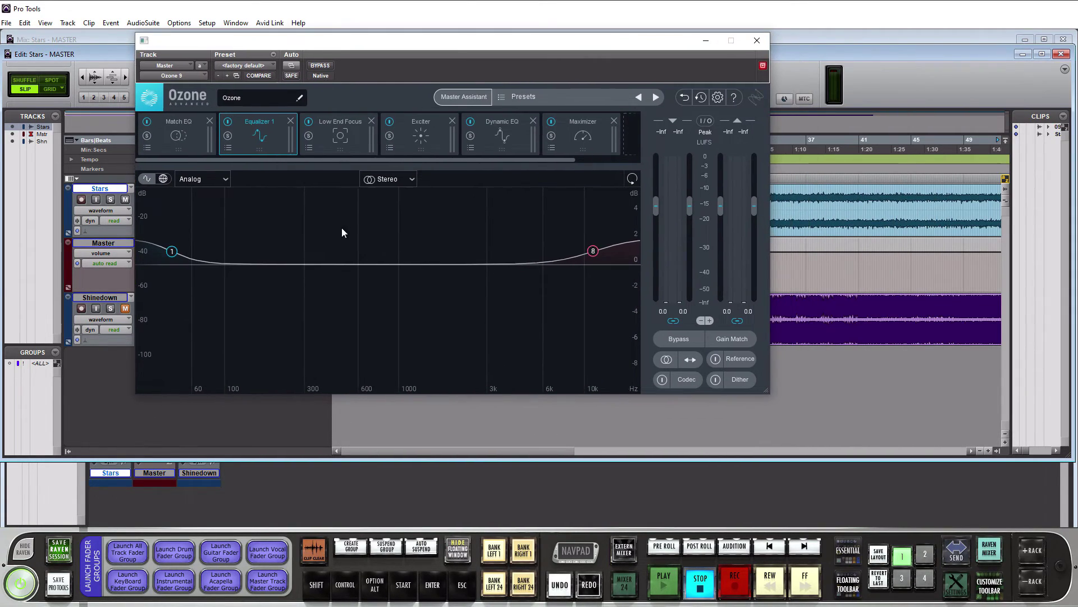
pyautogui.click(178, 134)
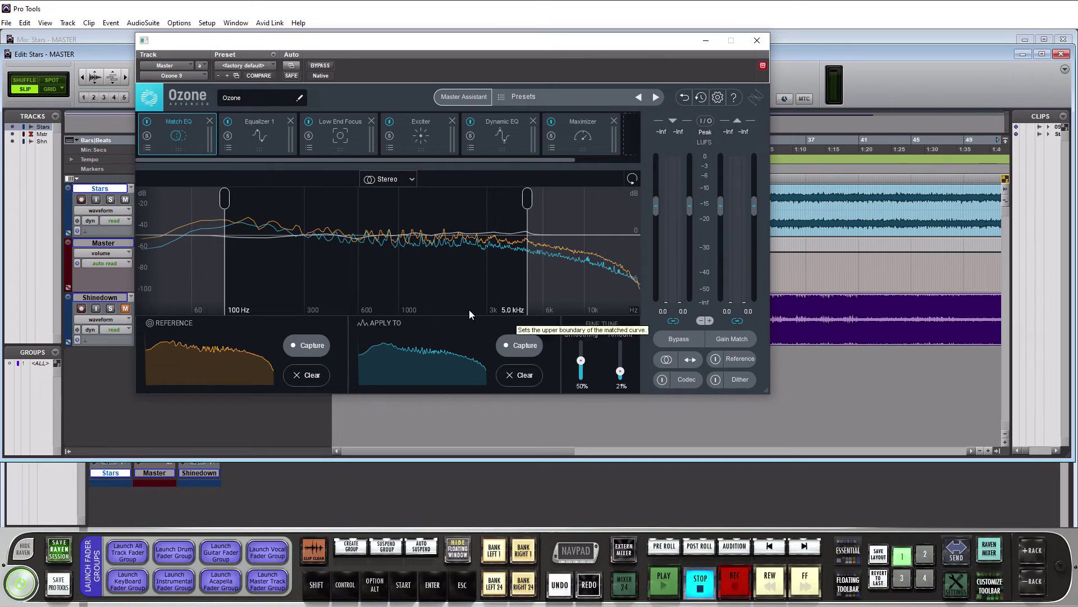
pyautogui.click(243, 136)
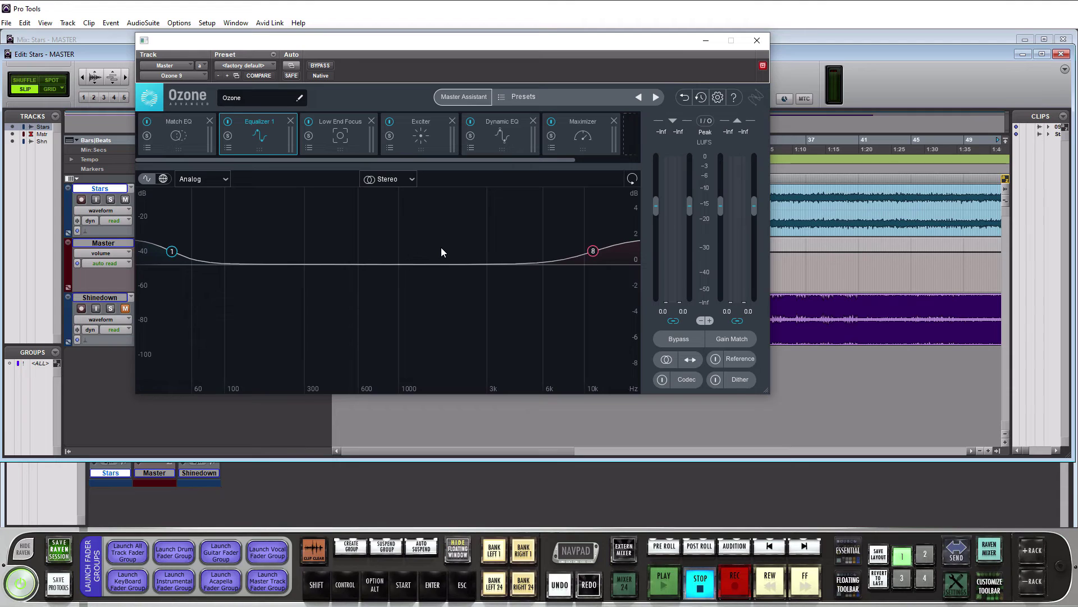
pyautogui.click(338, 130)
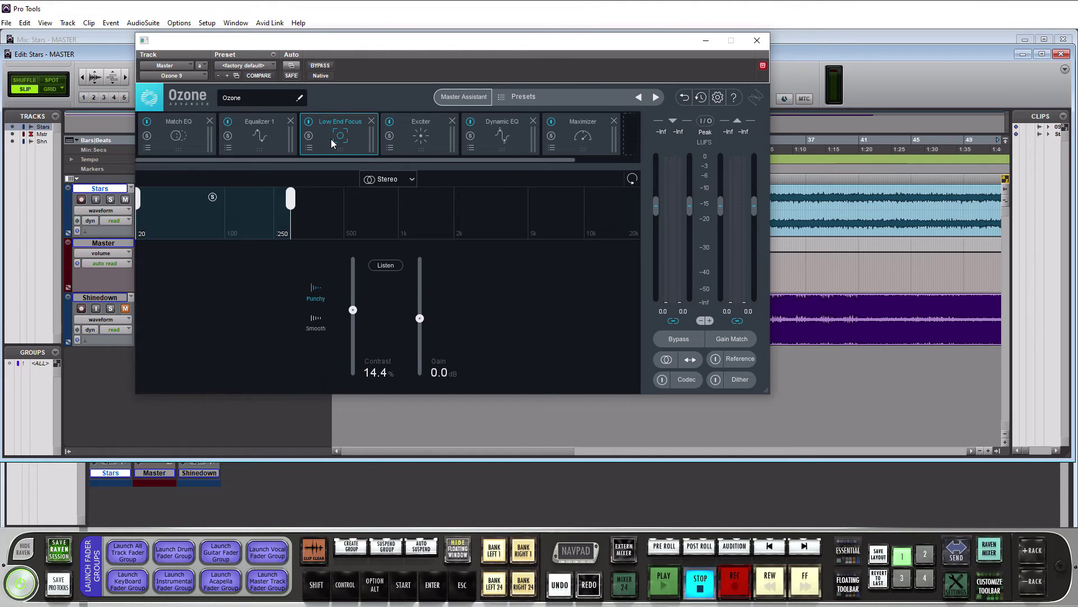
pyautogui.click(430, 129)
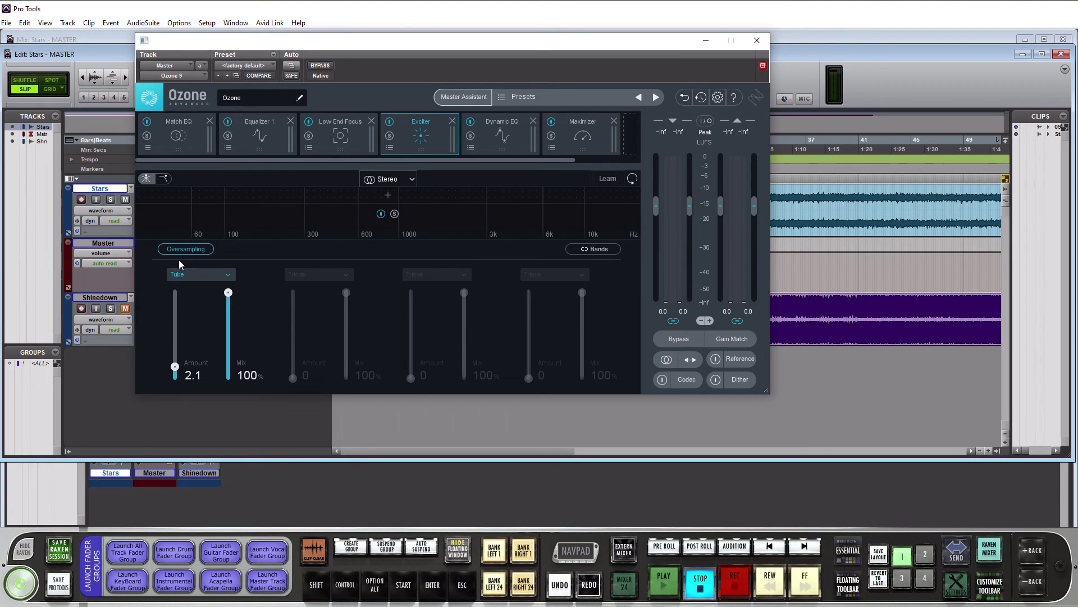
pyautogui.click(502, 134)
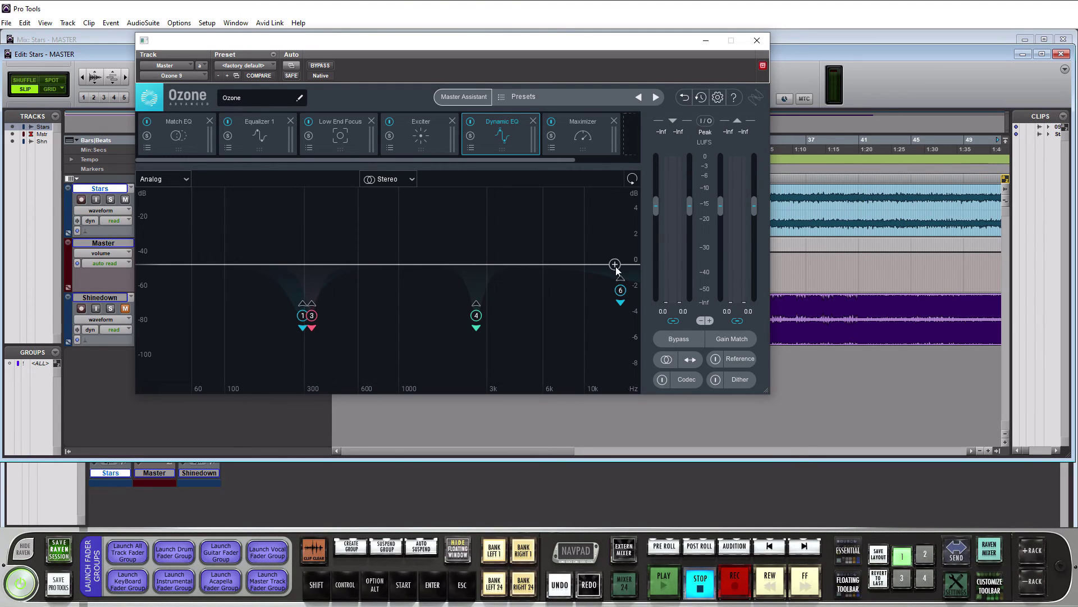
pyautogui.click(583, 136)
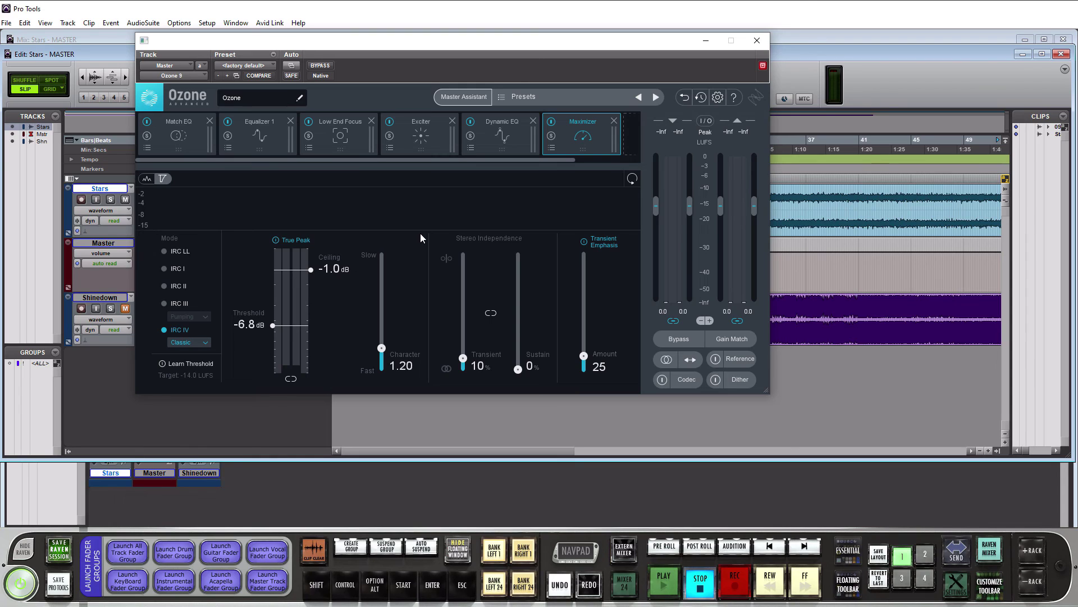
pyautogui.moveTo(418, 48); pyautogui.dragTo(446, 78)
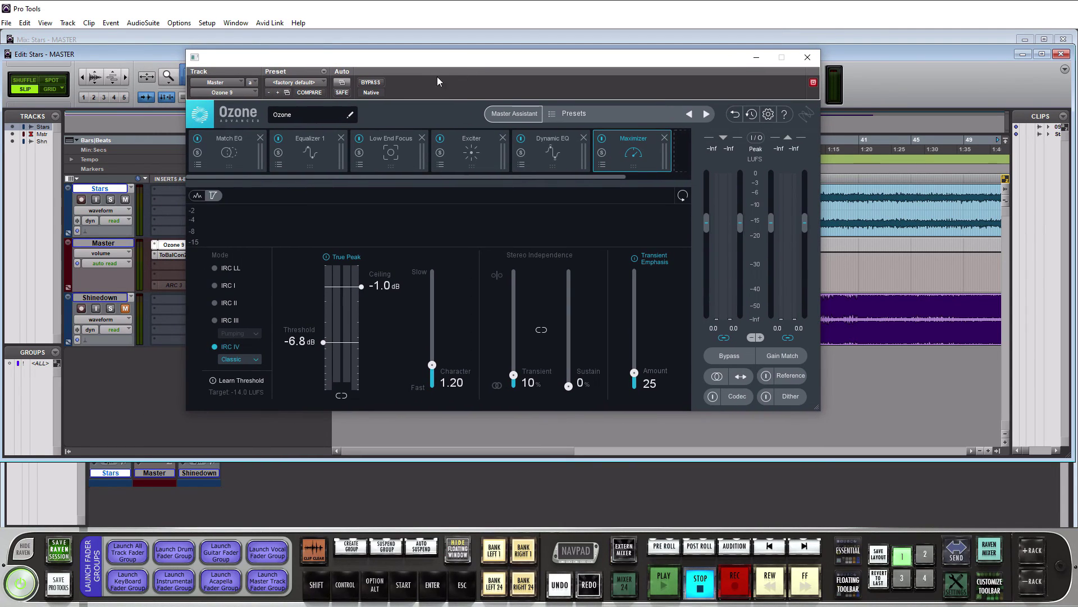